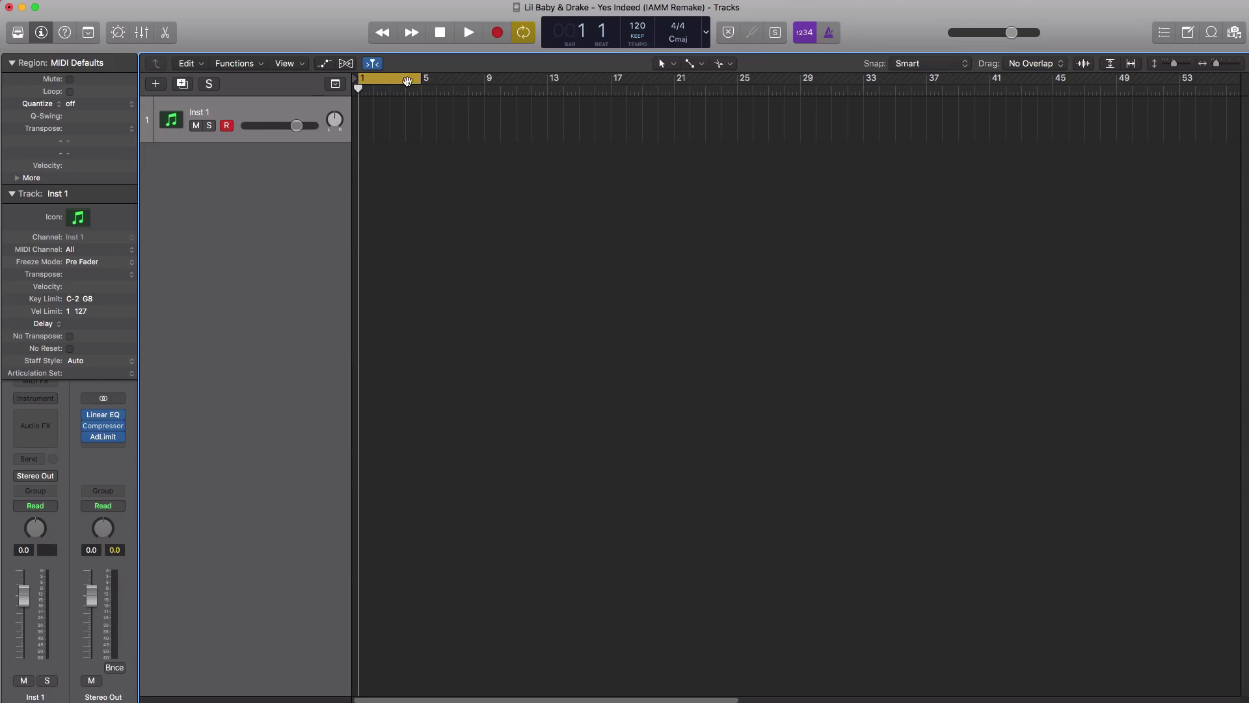
# - Load the Indian Bansuri Flute from the World woodwinds sounds onto the instrument track
pyautogui.click(18, 32)
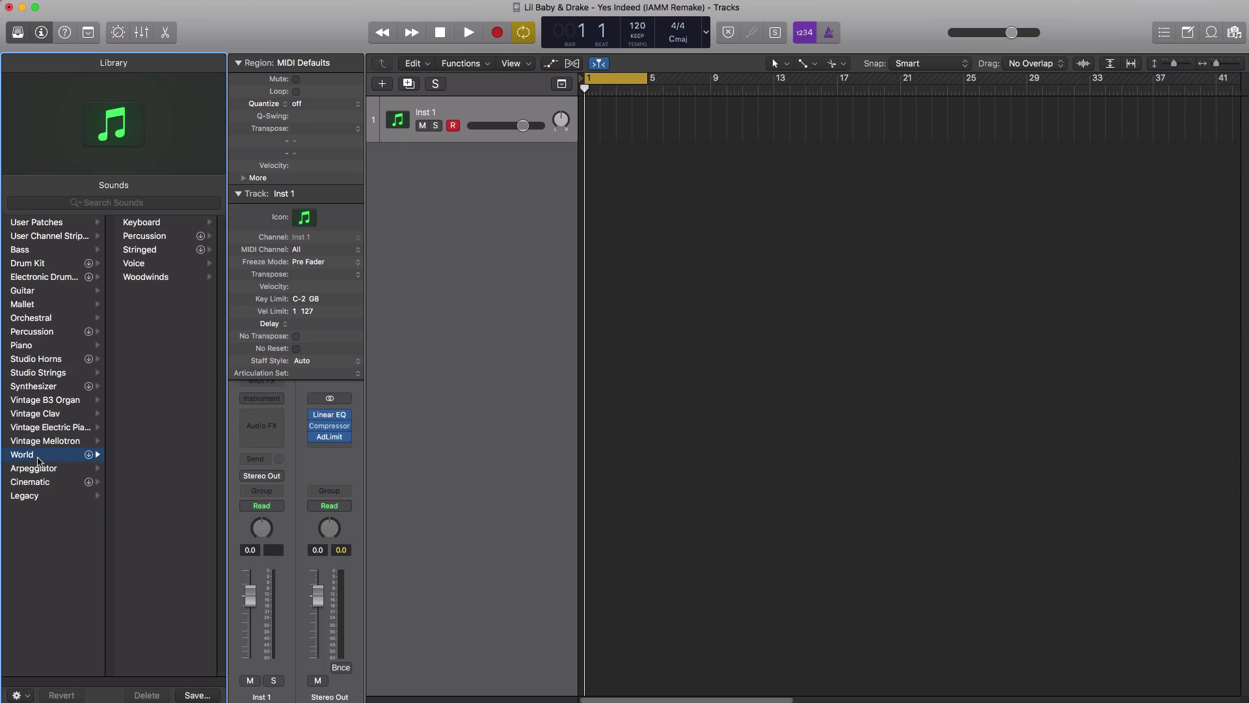
pyautogui.click(145, 278)
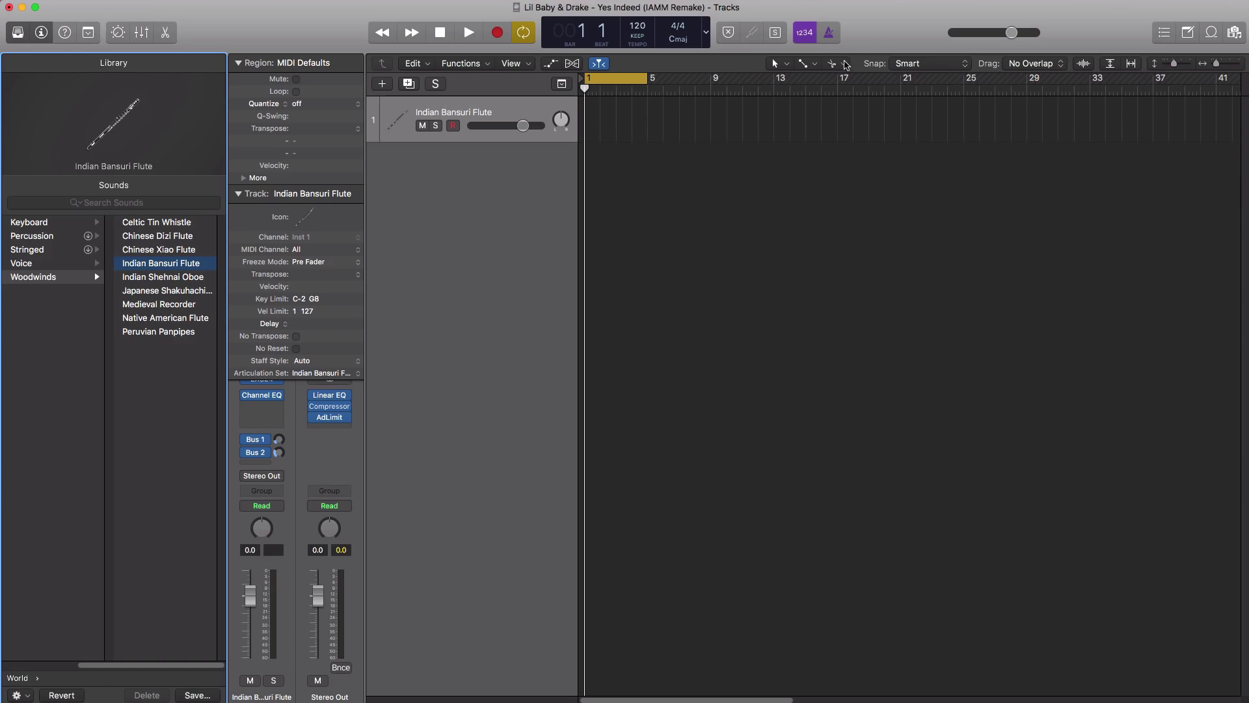
# - Create a four-bar MIDI region at bar 1 on the flute track with the Pencil tool and open it in the Piano Roll
pyautogui.click(815, 63)
pyautogui.click(839, 98)
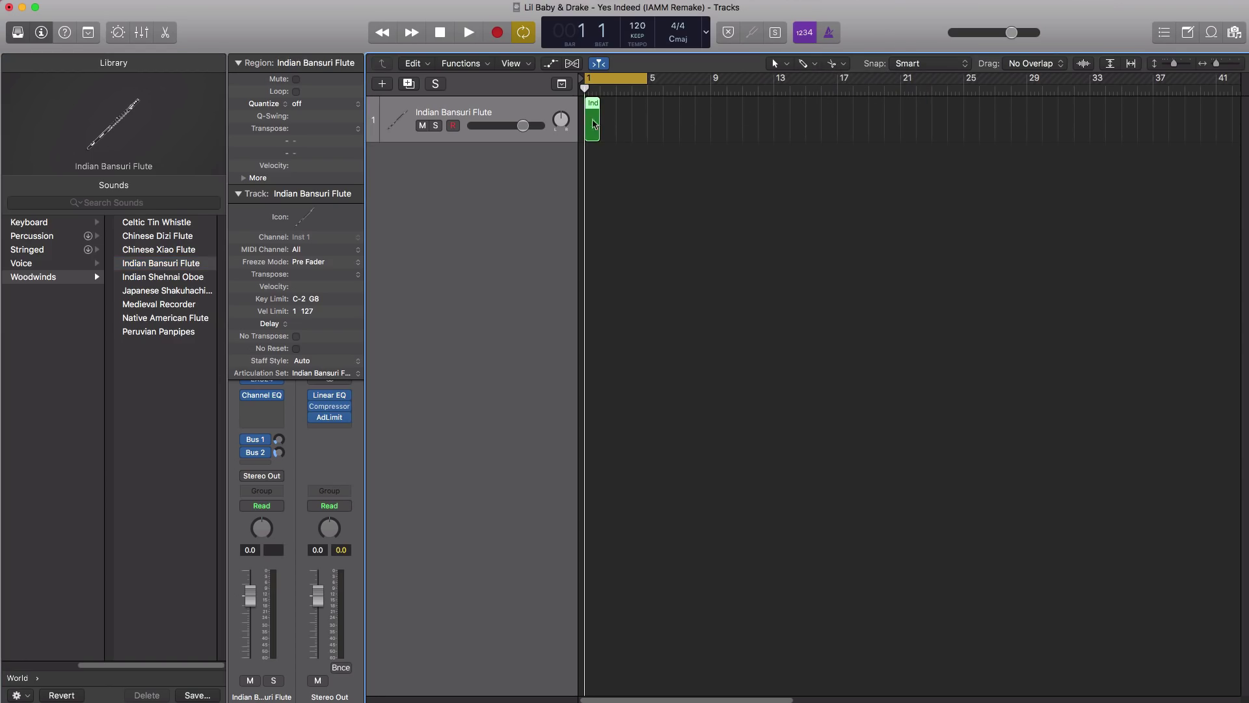
pyautogui.moveTo(598, 128); pyautogui.dragTo(649, 131)
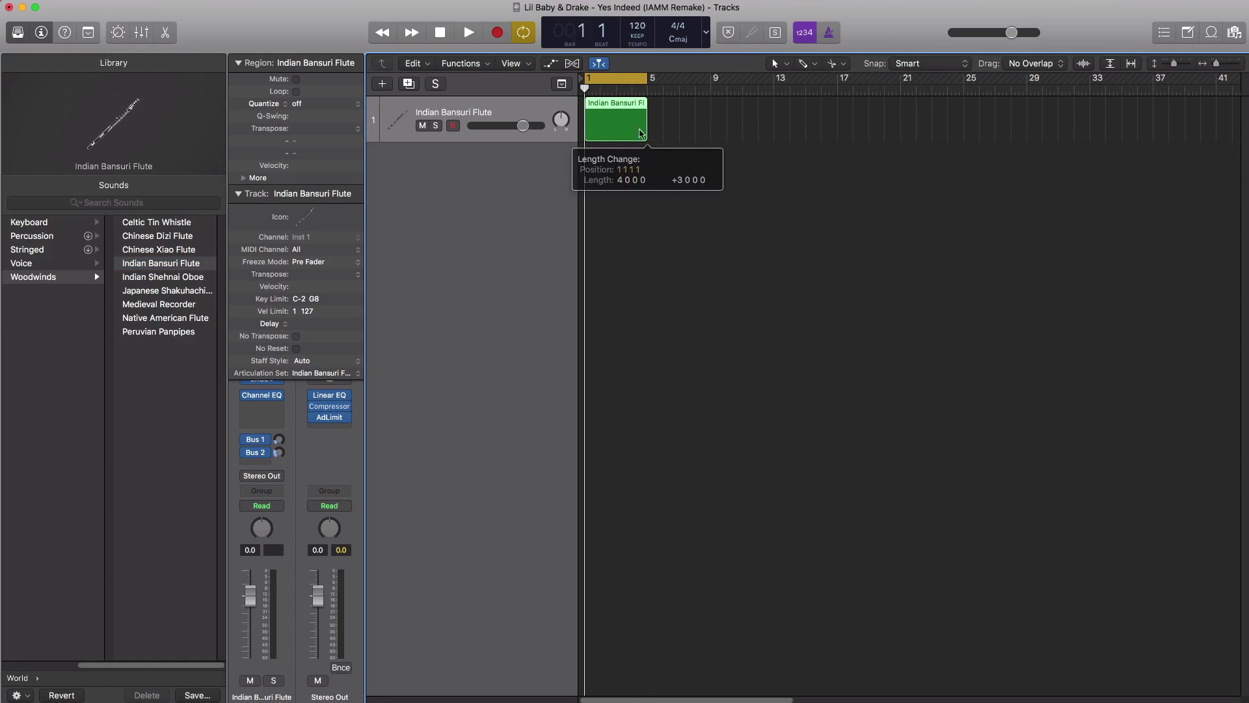
pyautogui.doubleClick(628, 131)
# - Draw an F2 note of about three and a half beats from the start of bar 1 and play it back
pyautogui.keyDown('super'); pyautogui.click(331, 520); pyautogui.keyUp('super')
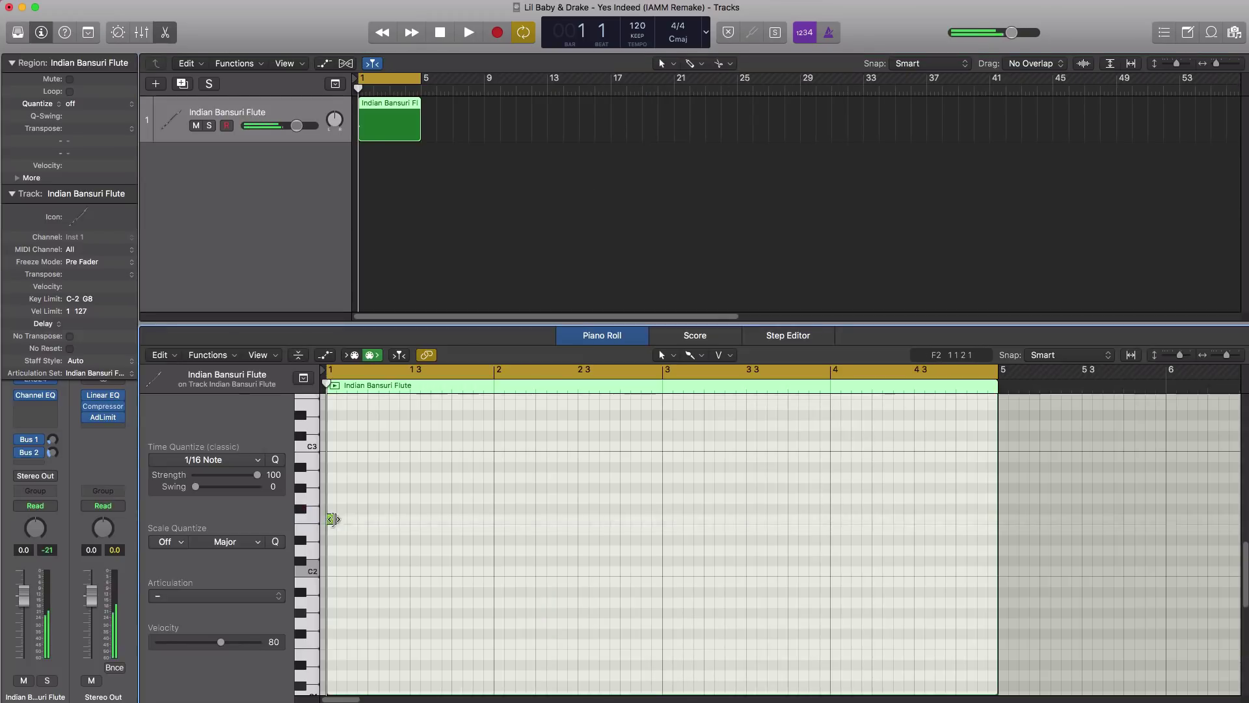
pyautogui.moveTo(334, 520); pyautogui.dragTo(469, 525)
pyautogui.press('space')
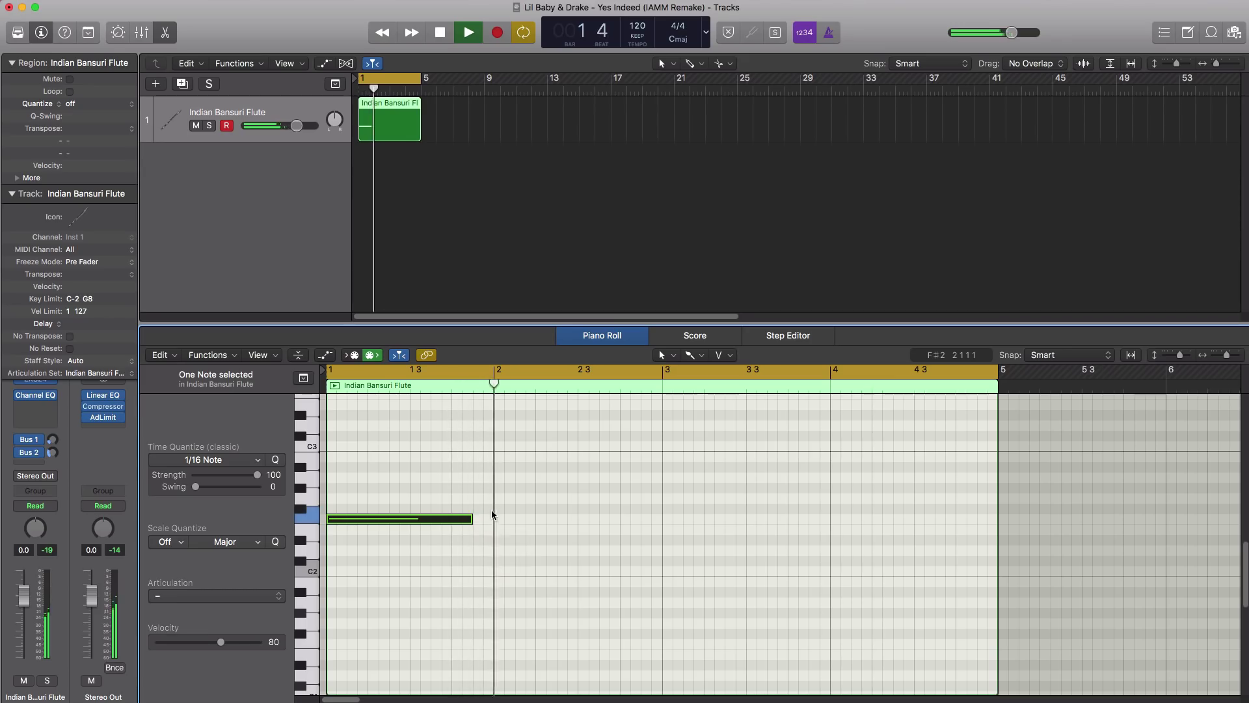
pyautogui.press('space')
# - Add consecutive sixteenth notes G2 and G#2 after the long F2 note, leading up to bar 2, and audition them
pyautogui.keyDown('super'); pyautogui.click(478, 498); pyautogui.keyUp('super')
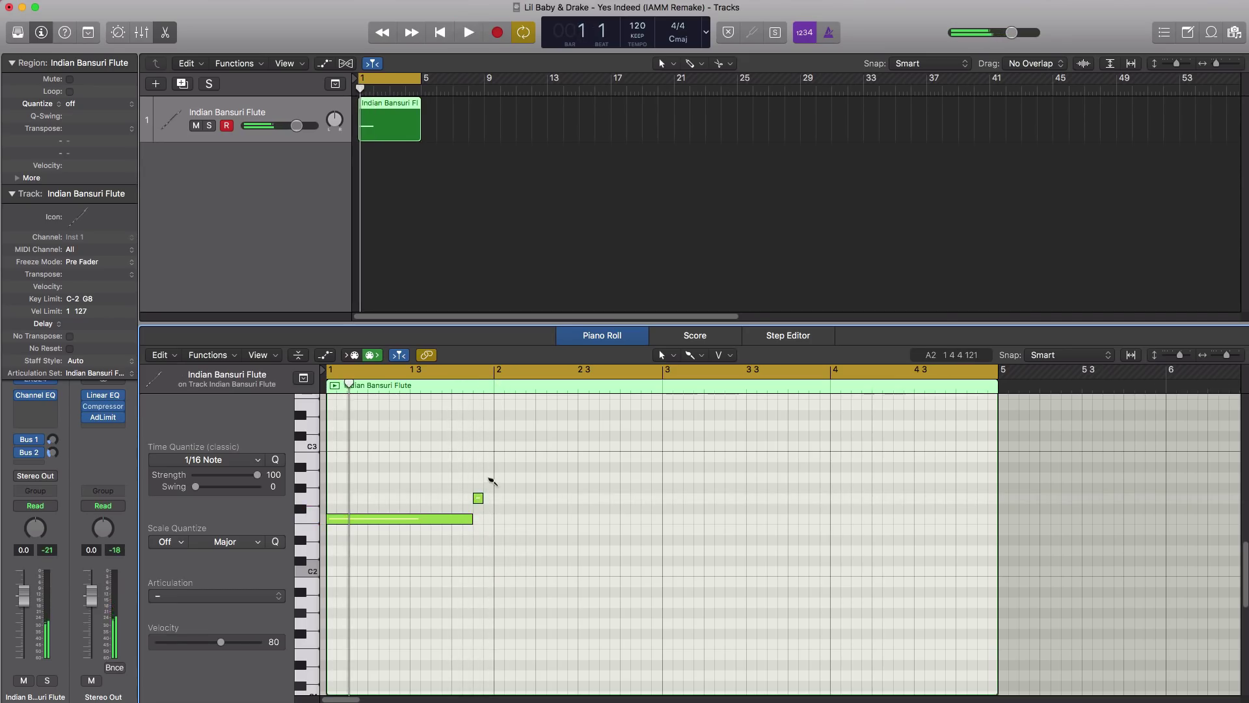
pyautogui.keyDown('super'); pyautogui.click(489, 477); pyautogui.keyUp('super')
pyautogui.moveTo(490, 478); pyautogui.dragTo(491, 488)
pyautogui.press('space')
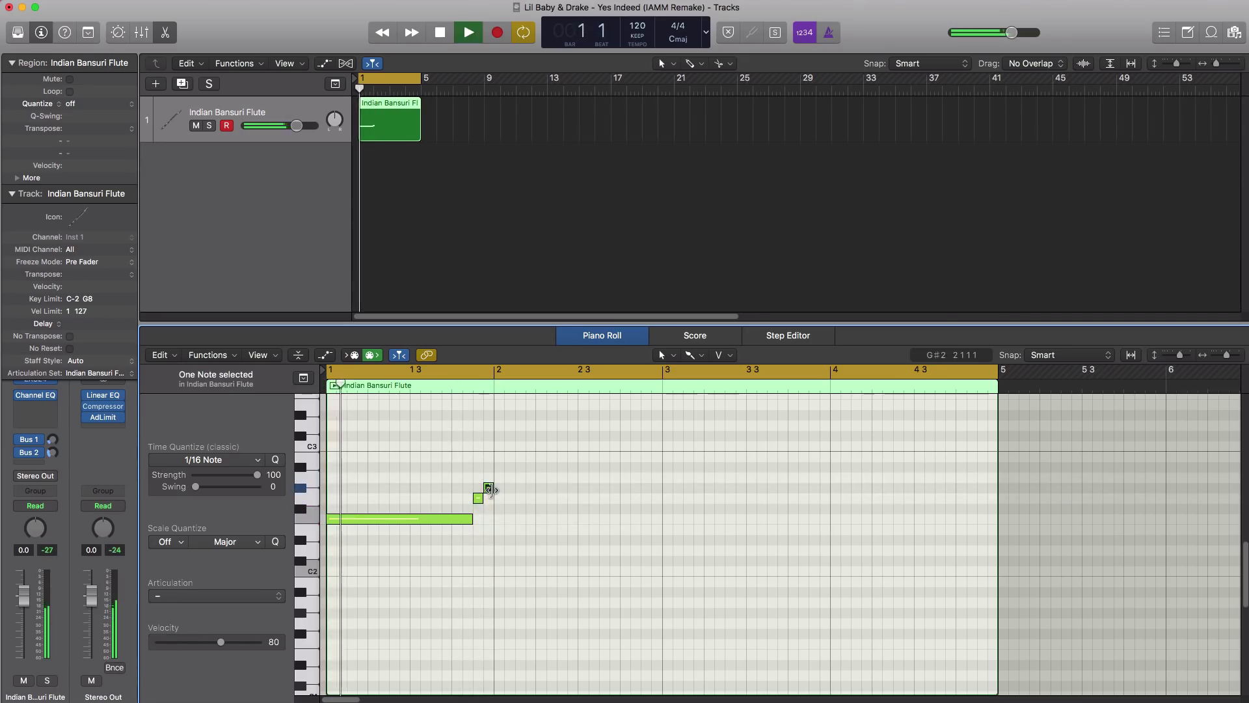
pyautogui.press('space')
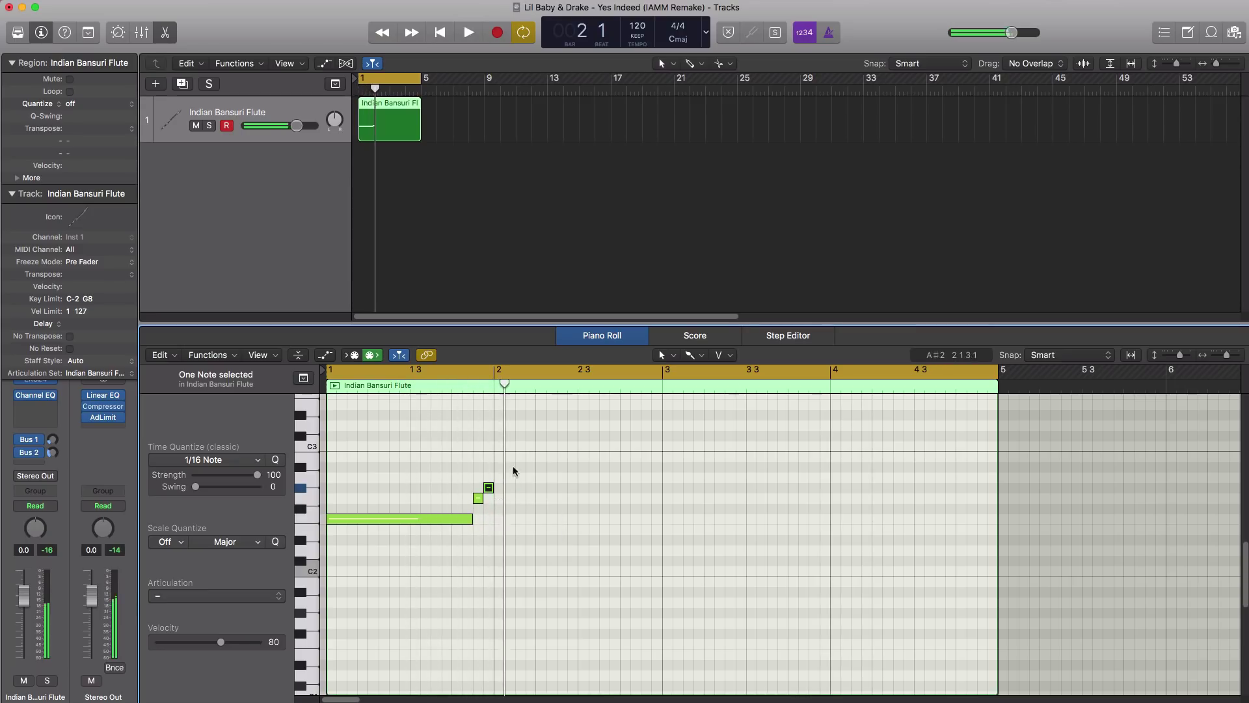
# - Draw an A#2 note filling all of bar 2 and play the phrase
pyautogui.moveTo(503, 468); pyautogui.dragTo(659, 468)
pyautogui.press('space')
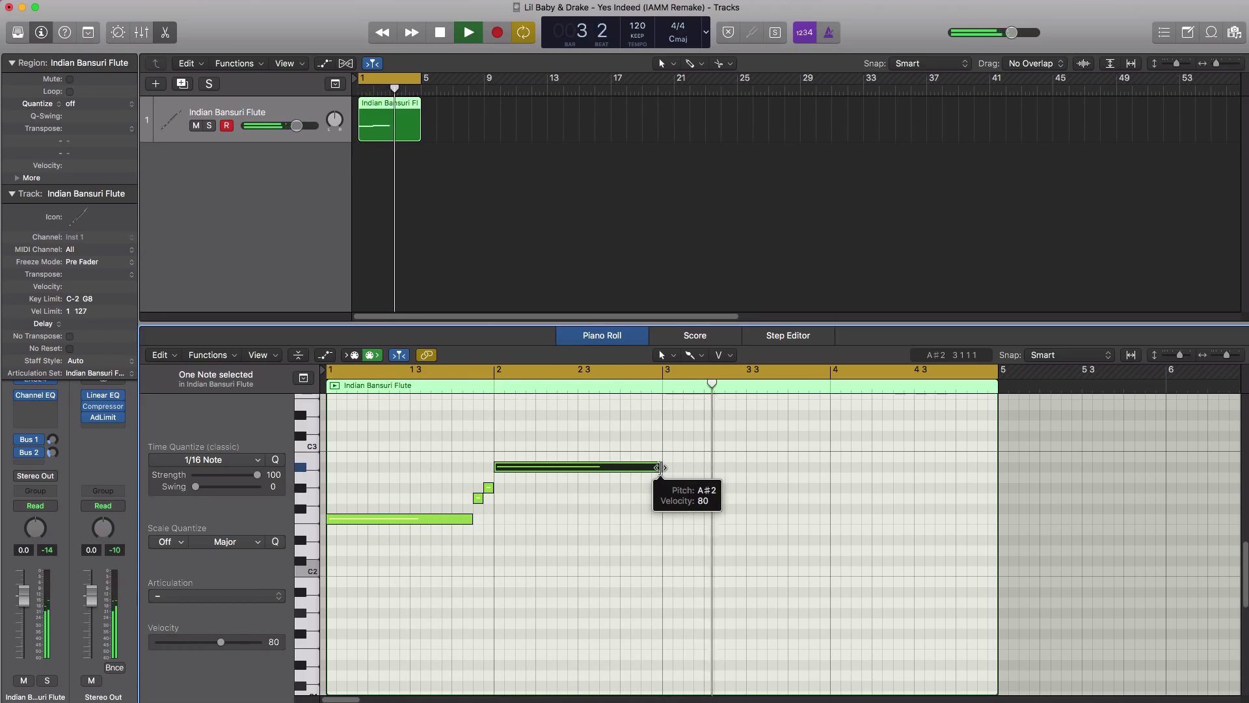
pyautogui.press('space')
# - Copy the four notes of bars 1 and 2 to bars 3 and 4 and play them back
pyautogui.moveTo(710, 583); pyautogui.dragTo(427, 414)
pyautogui.moveTo(454, 527); pyautogui.dragTo(745, 522)
pyautogui.press('space')
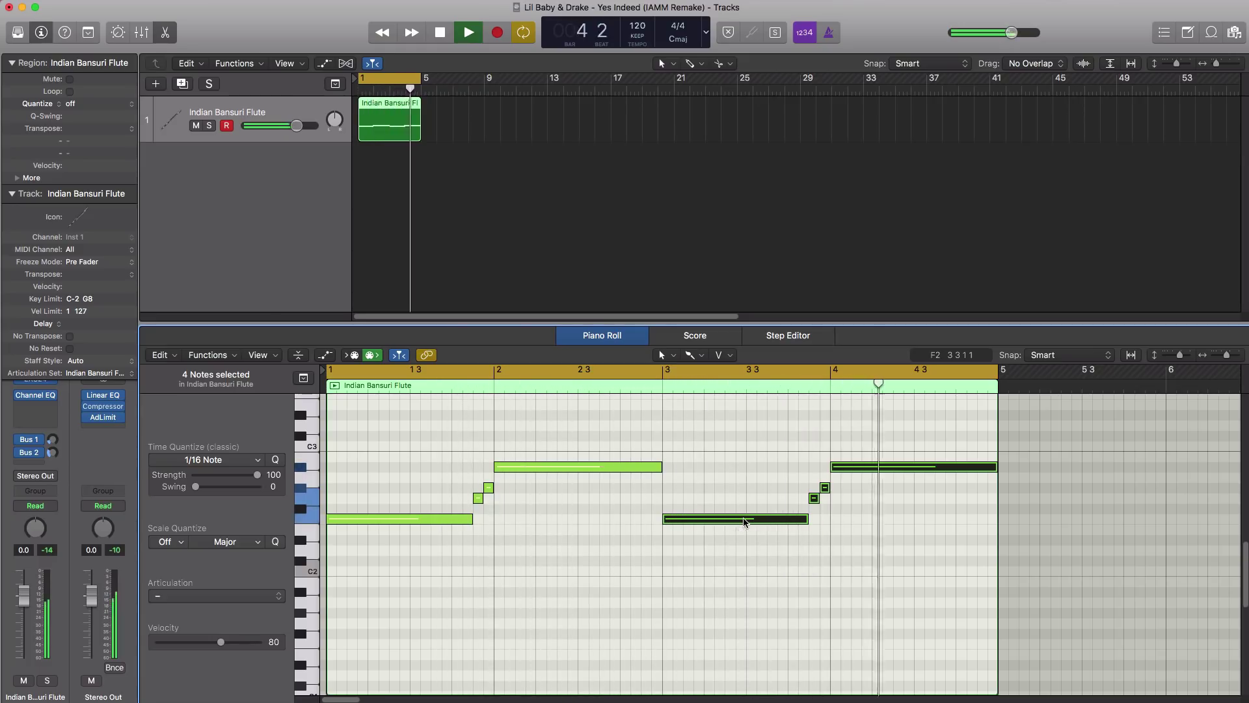
pyautogui.press('space')
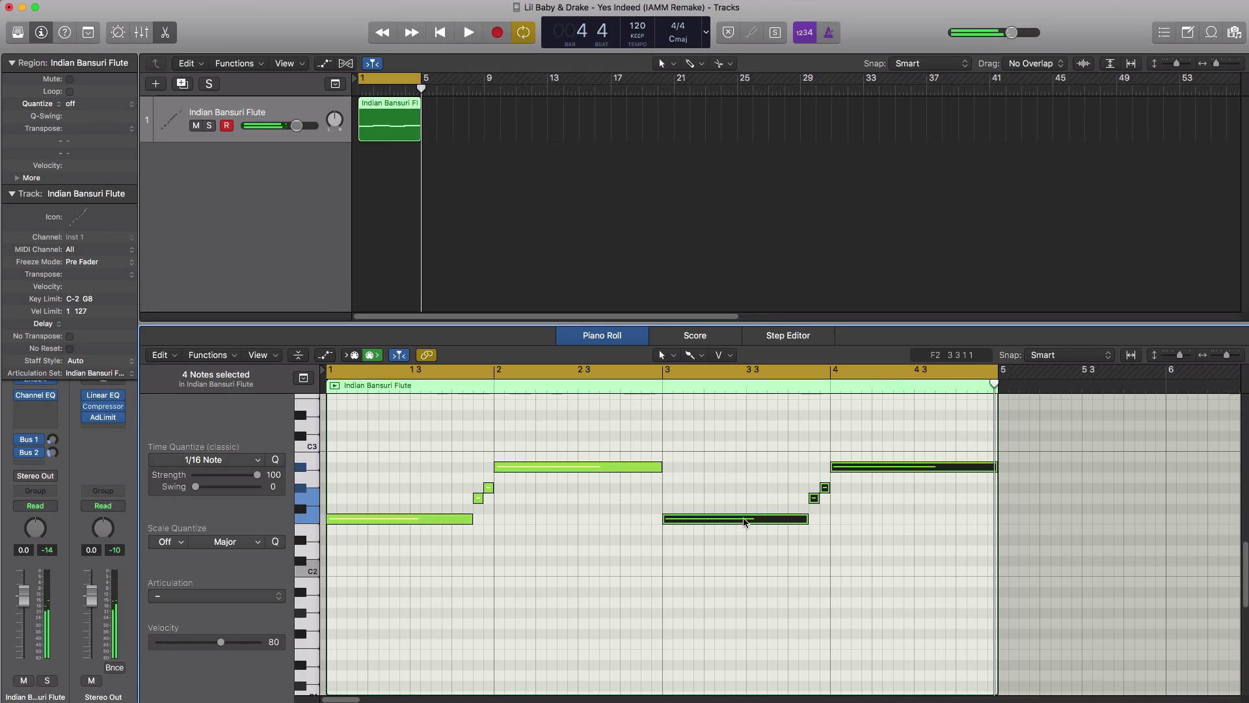
# - Extend both the flute region and the cycle range to eight bars
pyautogui.moveTo(419, 134); pyautogui.dragTo(484, 134)
pyautogui.moveTo(422, 82); pyautogui.dragTo(484, 82)
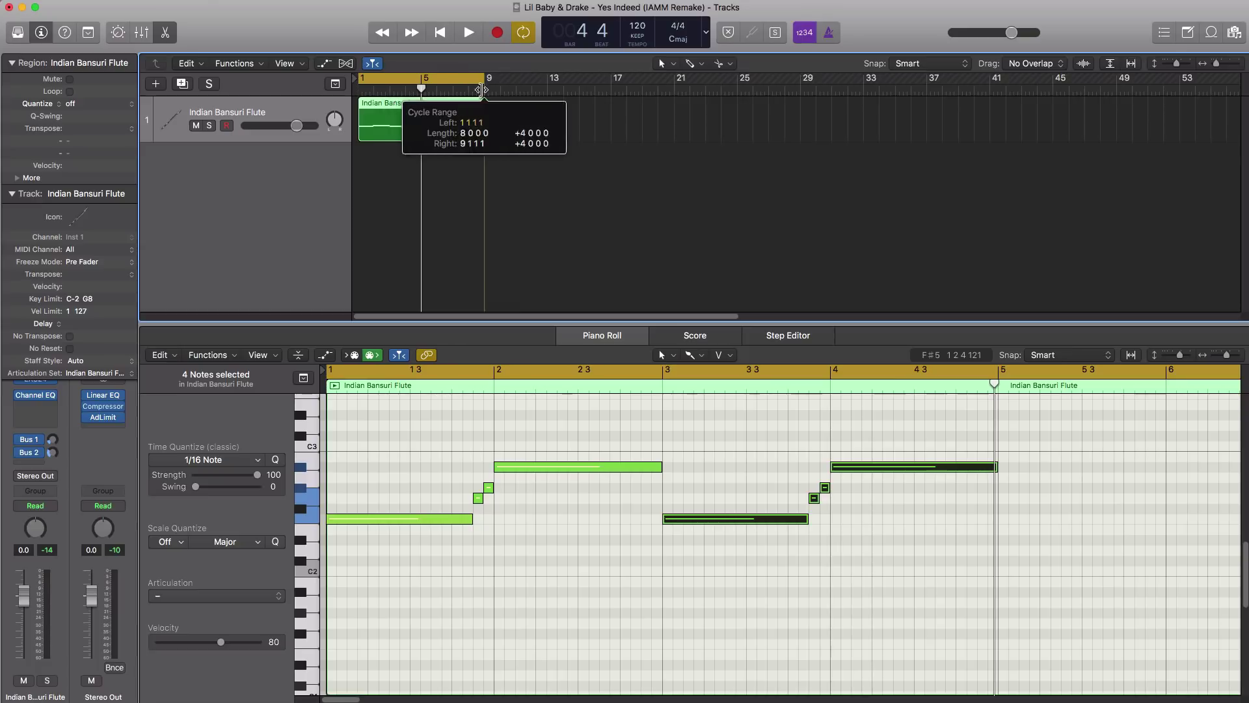
pyautogui.press('space')
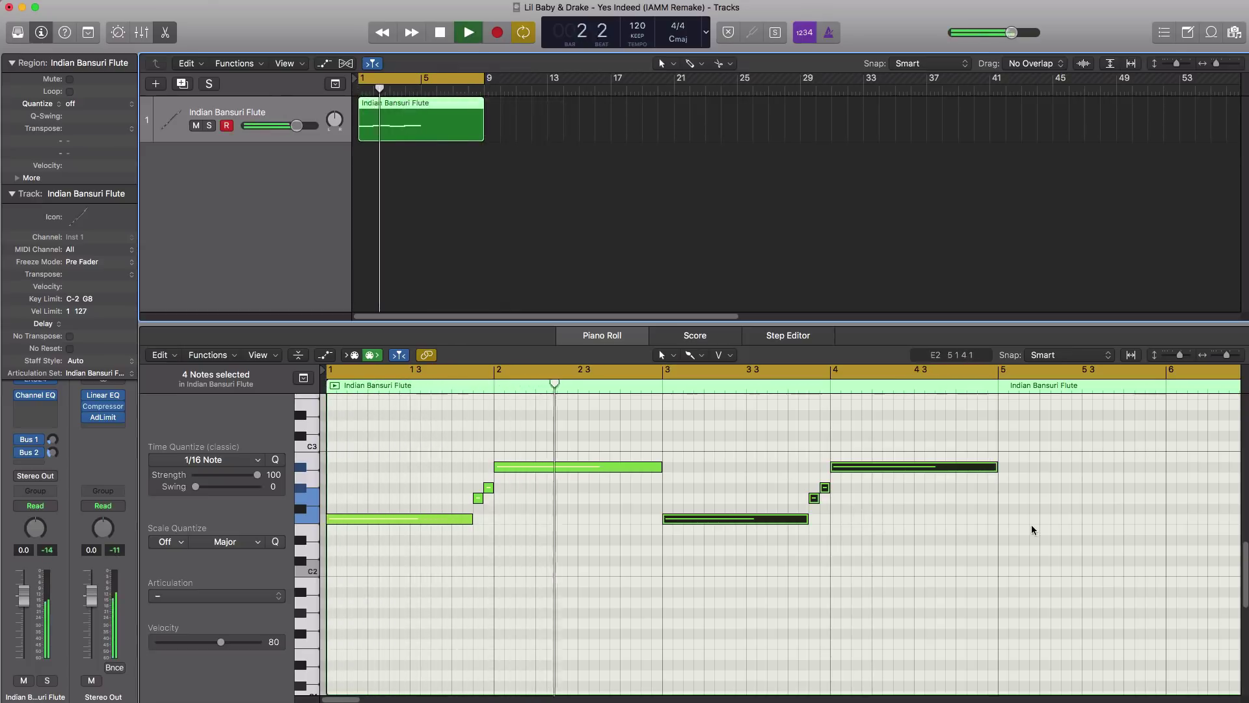
# - Draw an F2 note filling bar 5 and an A#2 note filling bar 6
pyautogui.hscroll(3, 1027, 526)
pyautogui.hscroll(10, 1026, 526)
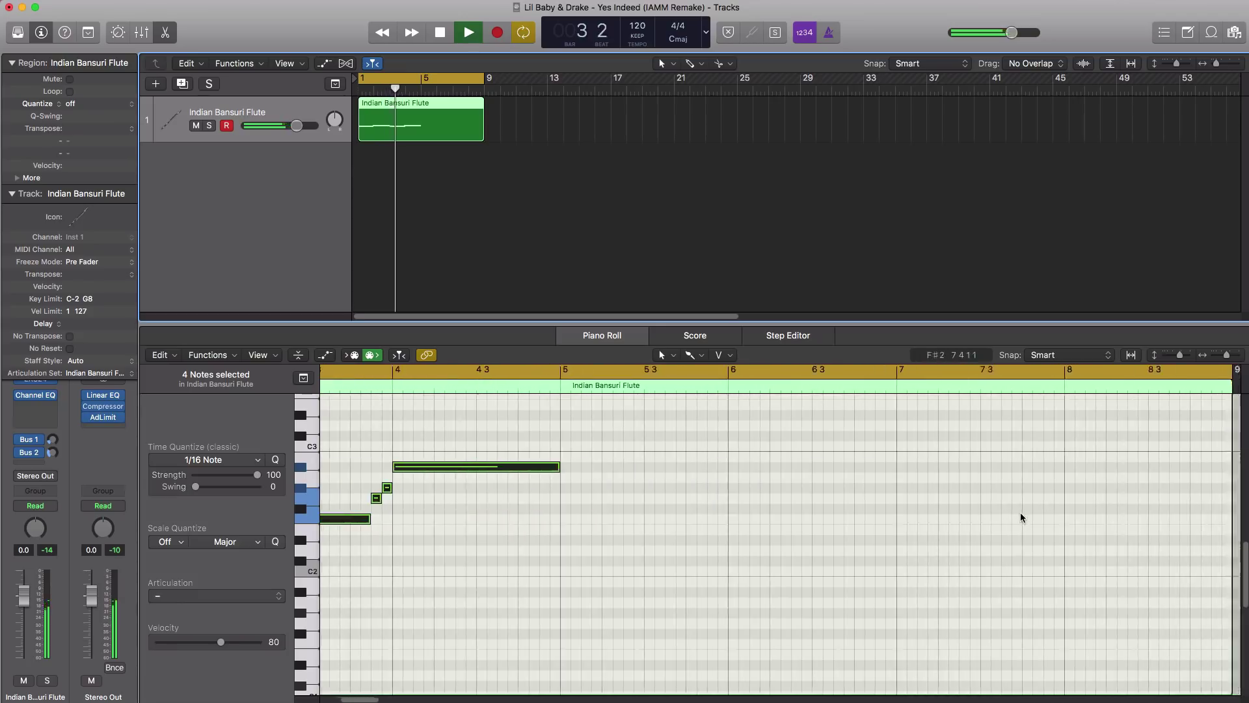
pyautogui.hscroll(-1, 976, 523)
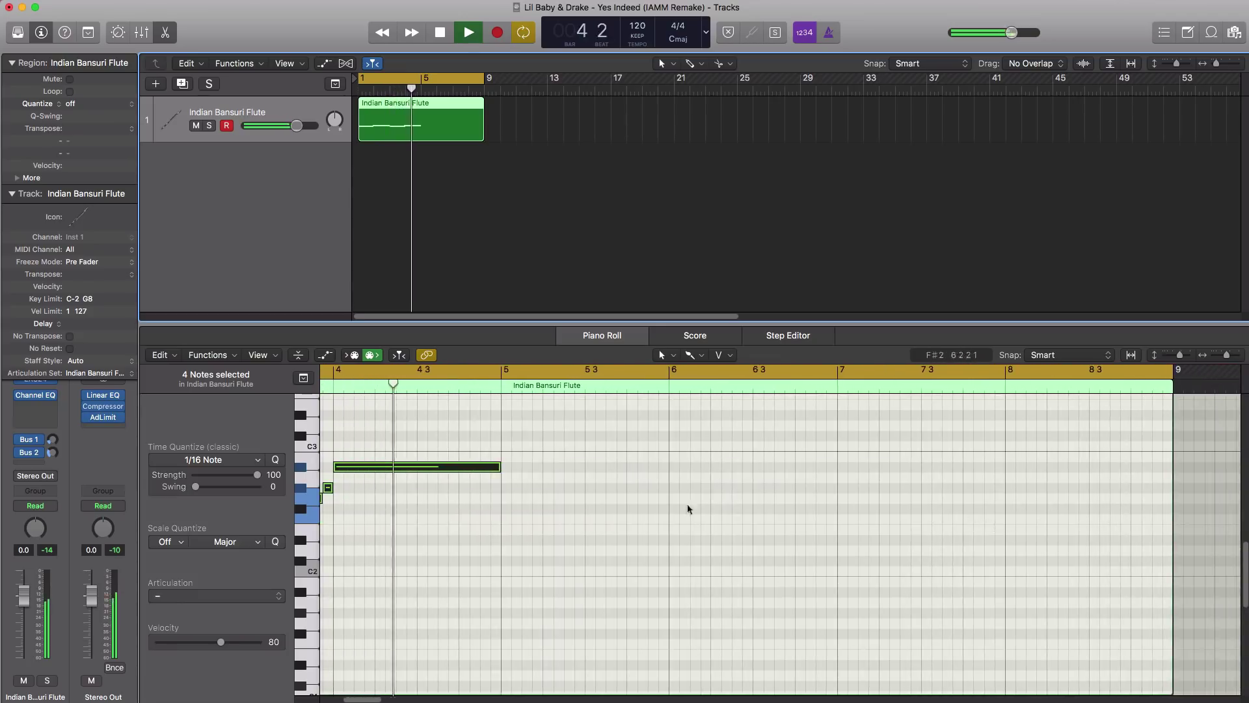
pyautogui.press('space')
pyautogui.click(505, 519)
pyautogui.moveTo(519, 519); pyautogui.dragTo(668, 529)
pyautogui.click(674, 467)
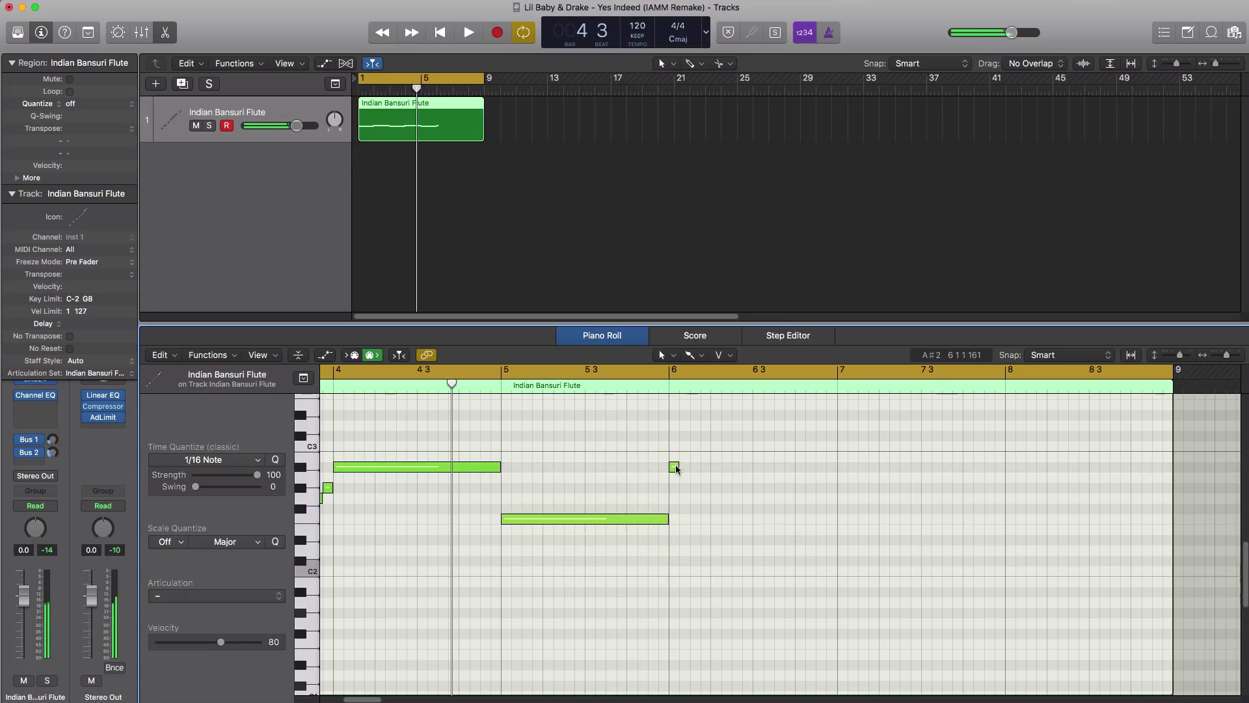
pyautogui.moveTo(676, 467); pyautogui.dragTo(837, 467)
# - Draw an F2 note filling bar 7 and a C#3 note filling bar 8, and play back the whole melody
pyautogui.click(848, 522)
pyautogui.moveTo(846, 520); pyautogui.dragTo(1168, 535)
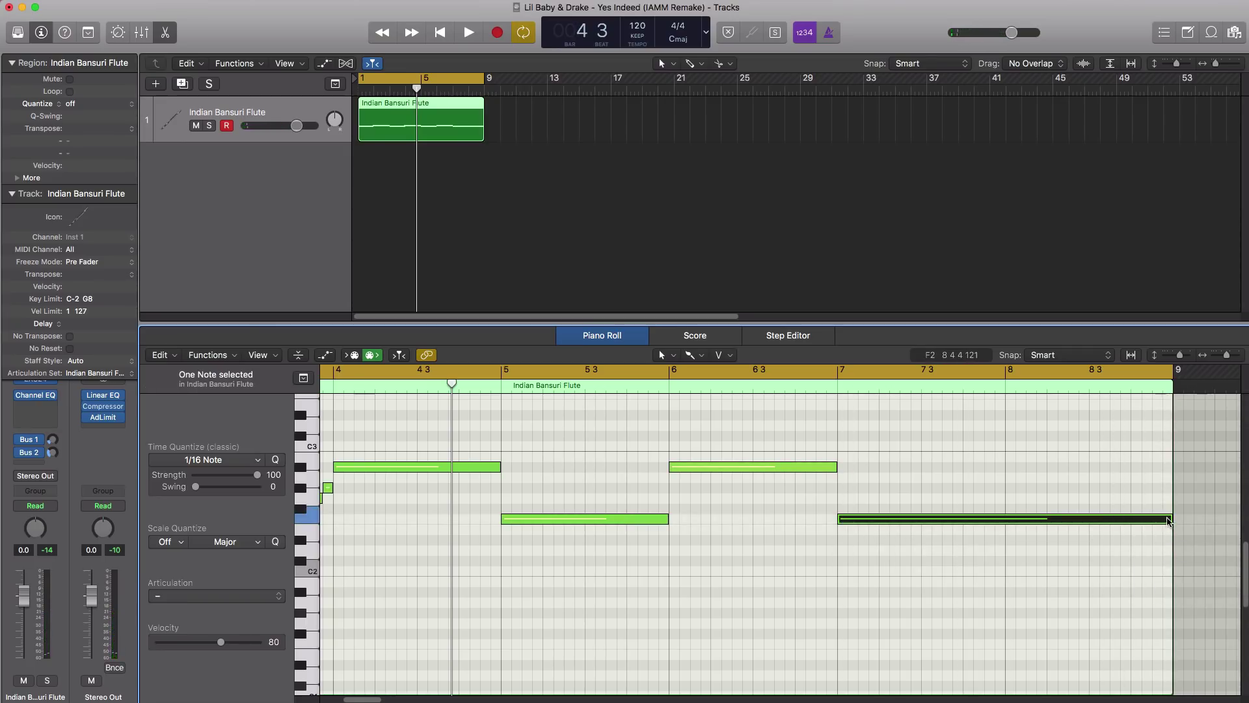
pyautogui.moveTo(1168, 521); pyautogui.dragTo(1005, 541)
pyautogui.moveTo(1013, 407); pyautogui.dragTo(1174, 448)
pyautogui.press('space')
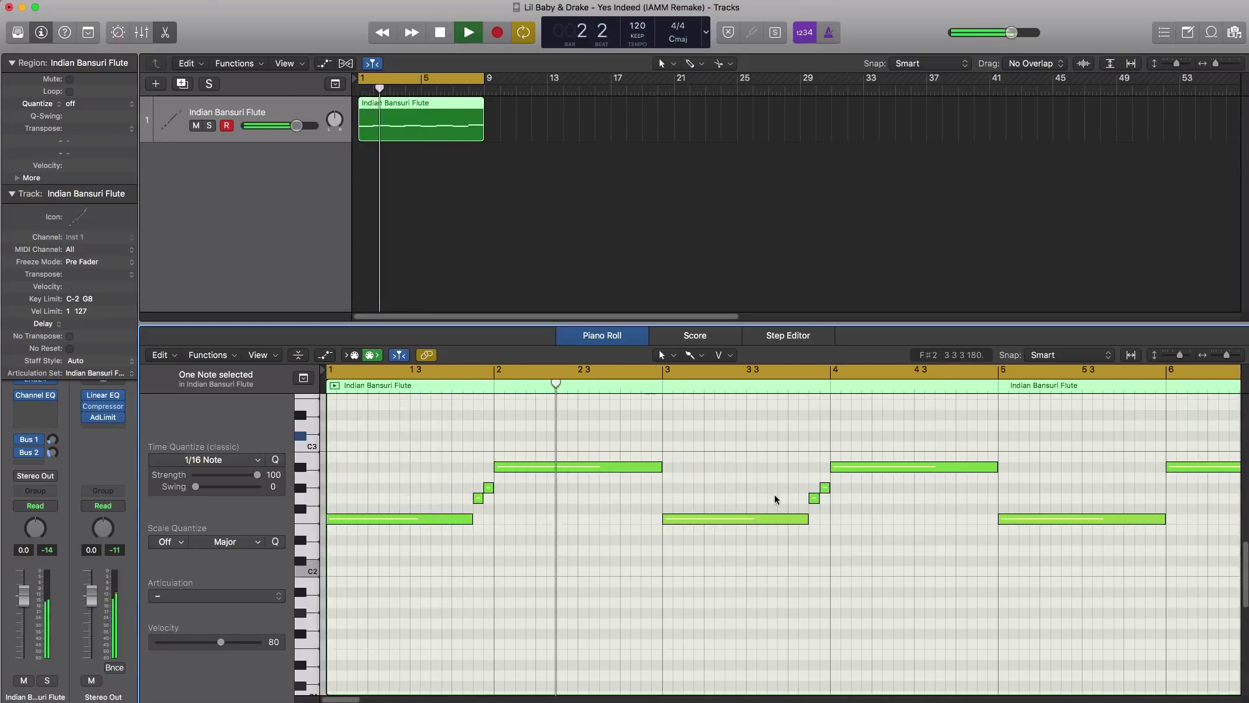
pyautogui.scroll(-2, 776, 497)
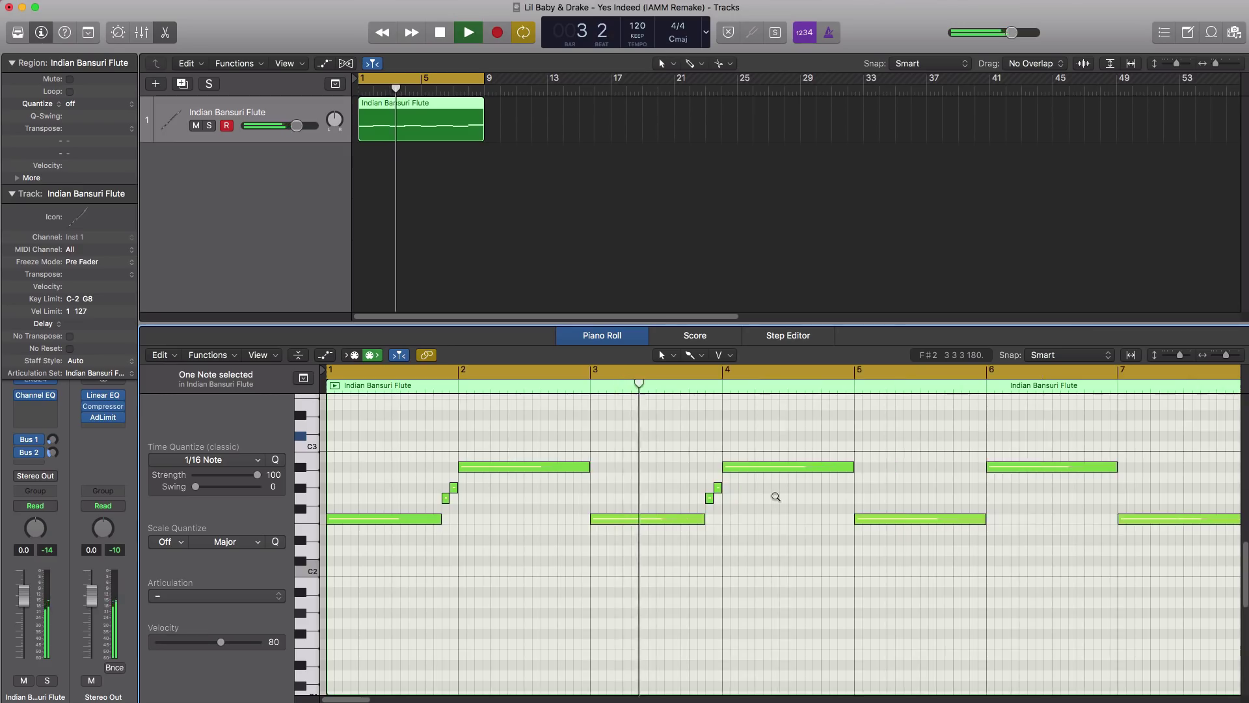
pyautogui.scroll(-1, 775, 498)
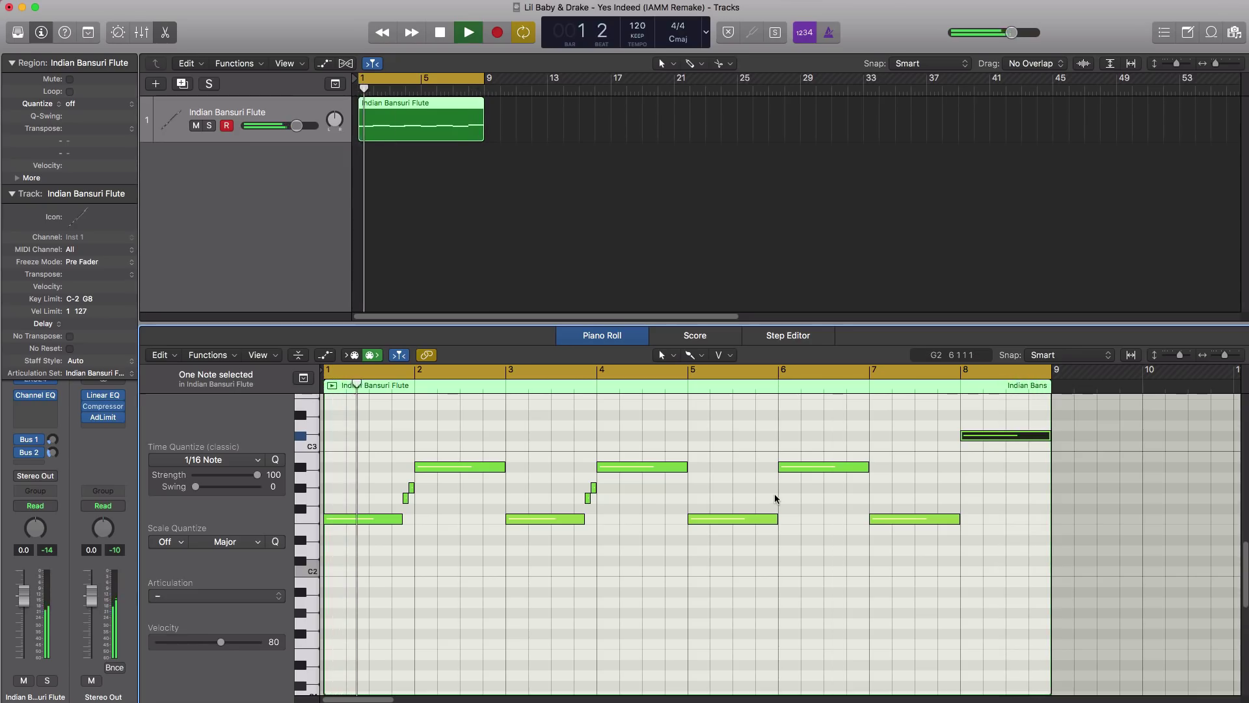
pyautogui.click(774, 501)
pyautogui.press('space')
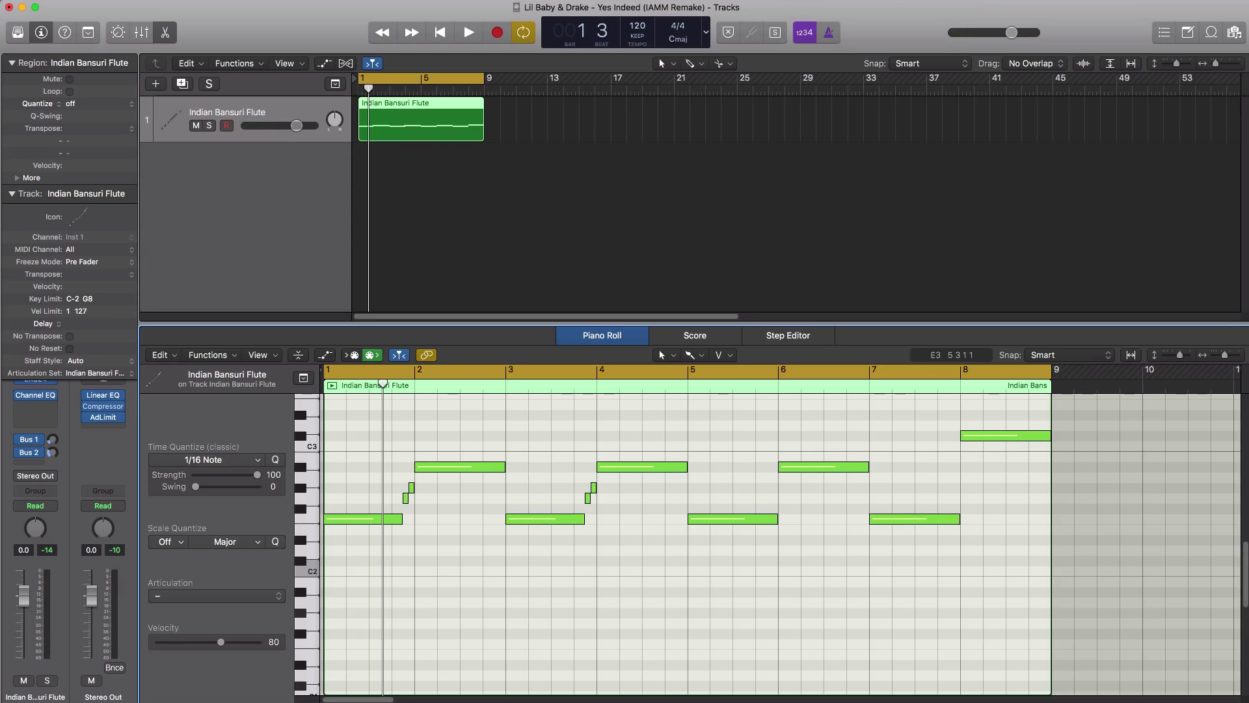
# - Duplicate the flute track with a copy of its region and load the Celtic Tin Whistle on the new track
pyautogui.click(184, 86)
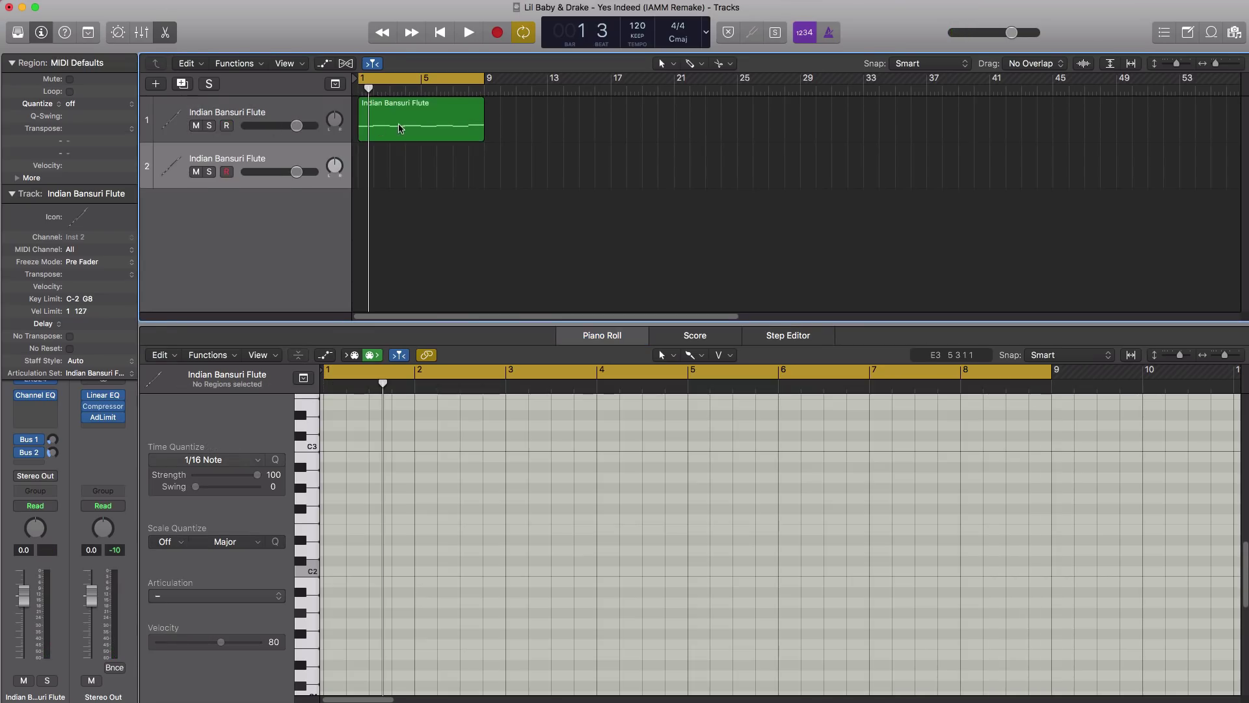
pyautogui.moveTo(399, 127); pyautogui.dragTo(409, 158)
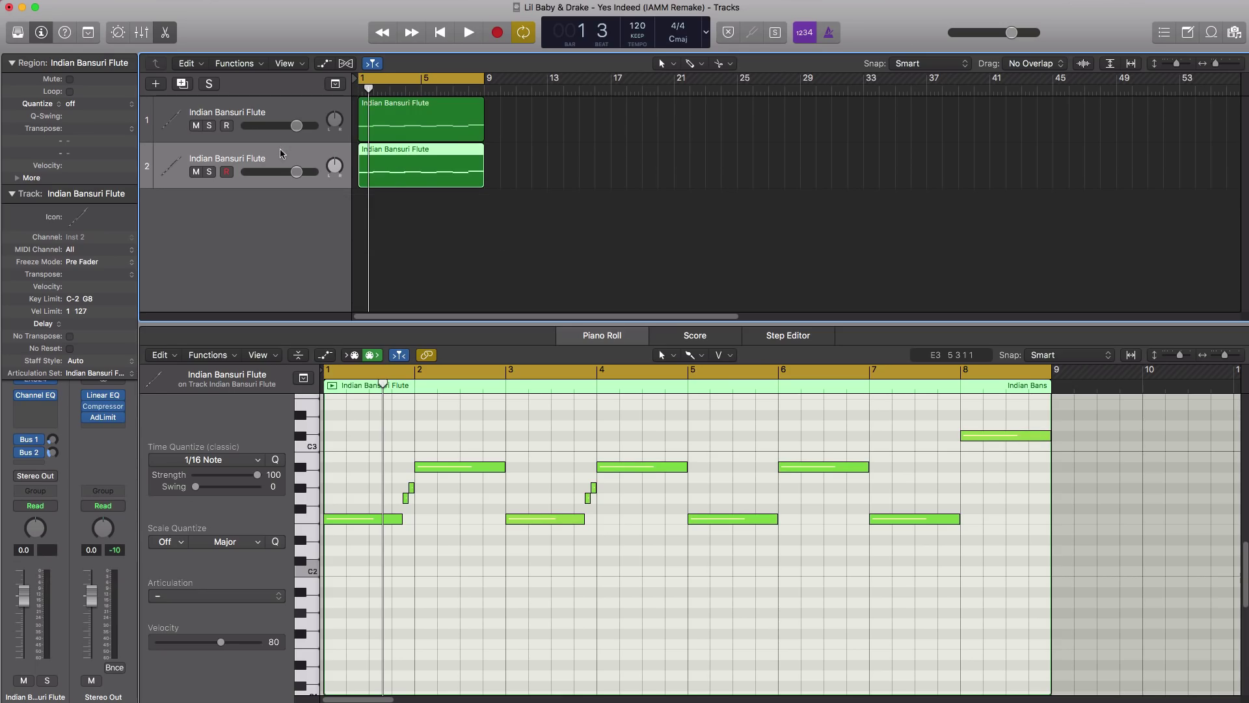
pyautogui.click(17, 33)
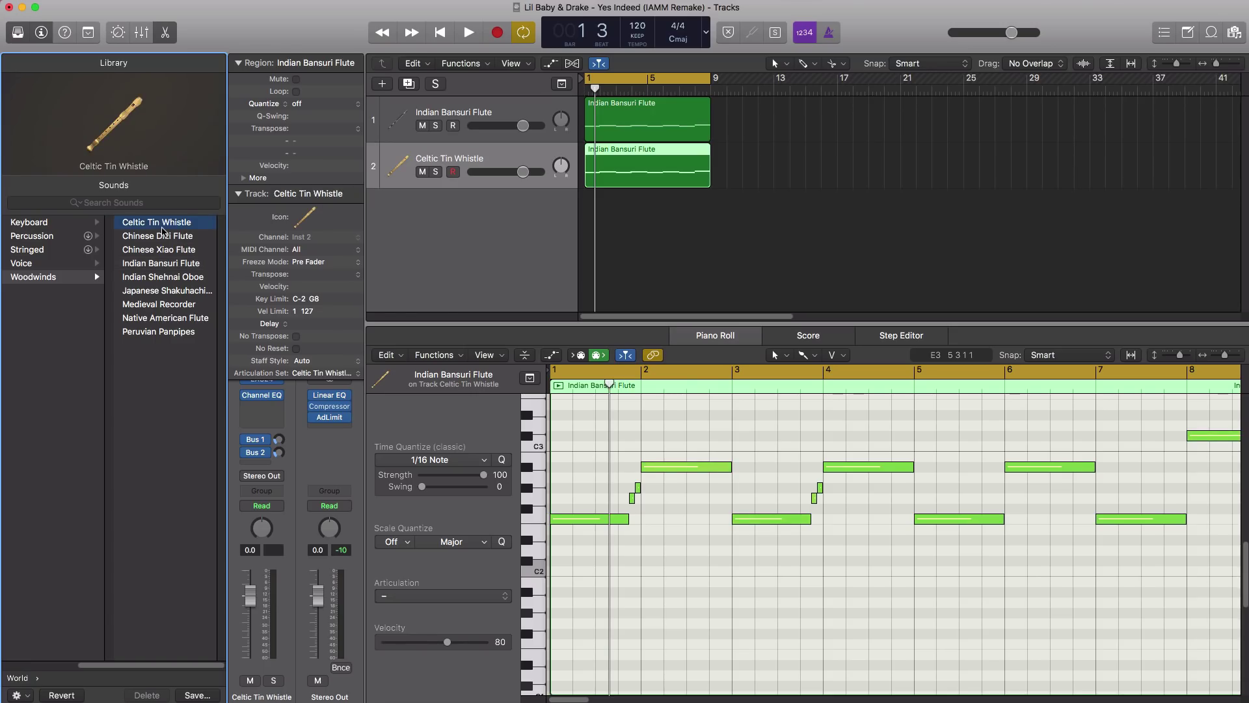
# - Lower the Celtic Tin Whistle track's volume to -3.0 dB during playback
pyautogui.press('space')
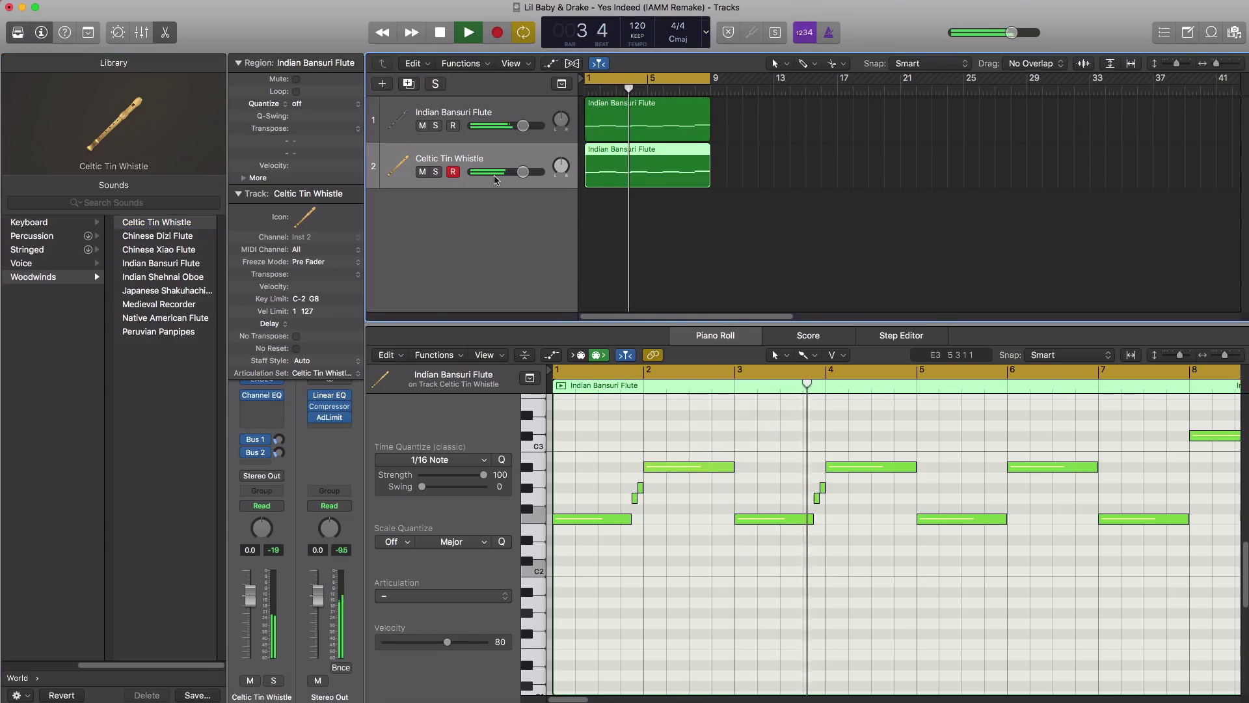
pyautogui.moveTo(522, 172); pyautogui.dragTo(514, 175)
pyautogui.press('space')
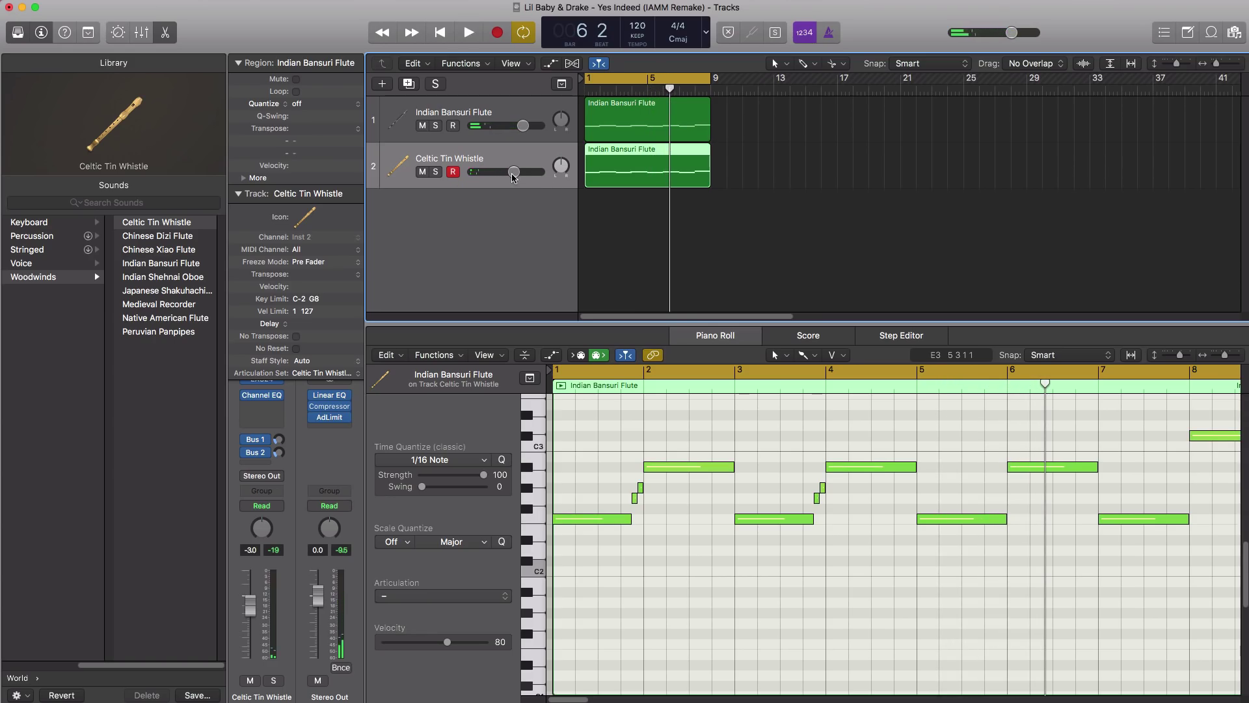
# - Duplicate the Celtic Tin Whistle track with a copy of its region and reset the new track's channel strip
pyautogui.click(409, 84)
pyautogui.moveTo(635, 176); pyautogui.dragTo(638, 203)
pyautogui.click(238, 193)
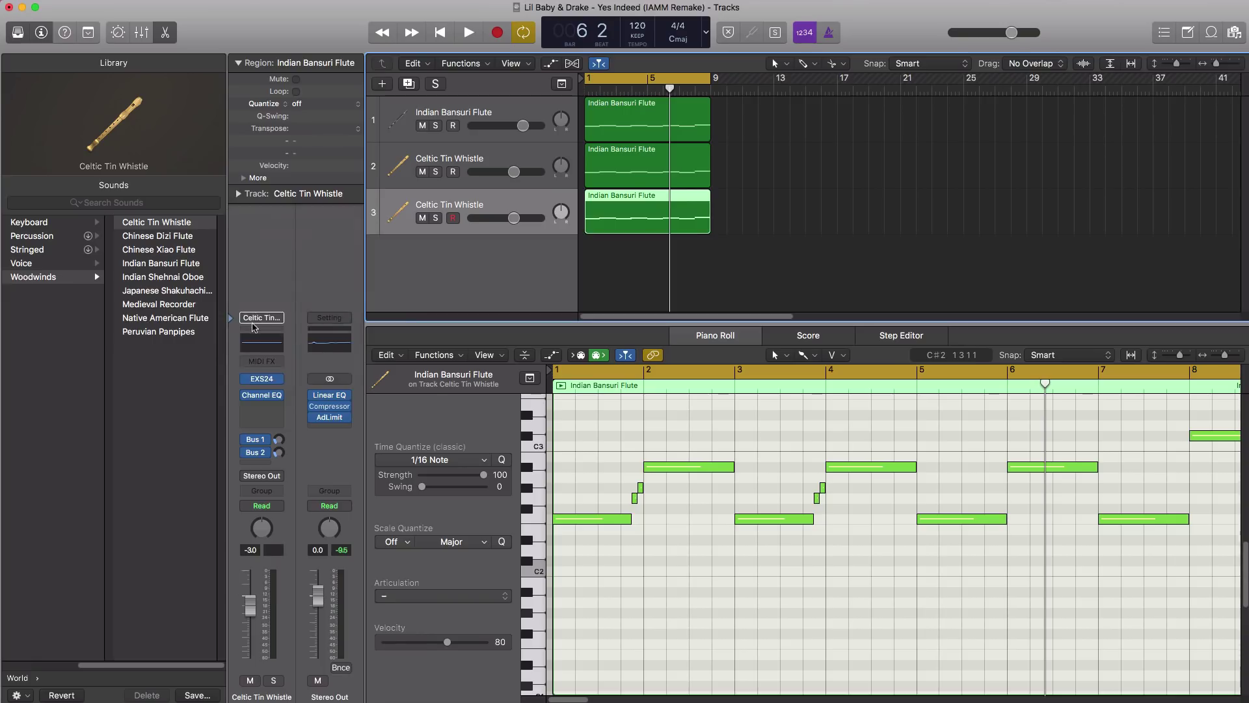
pyautogui.click(261, 317)
pyautogui.click(291, 427)
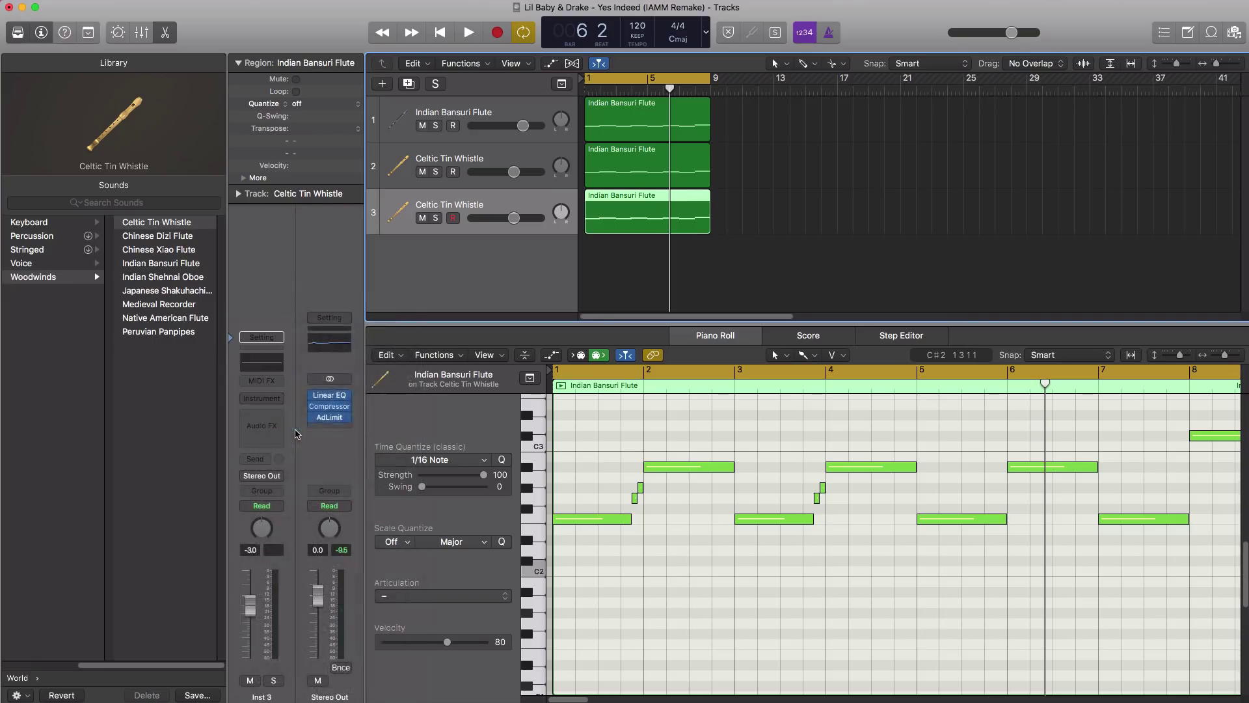
# - Load the Vintage Mellotron instrument on the third track and play it with the other layers
pyautogui.click(262, 396)
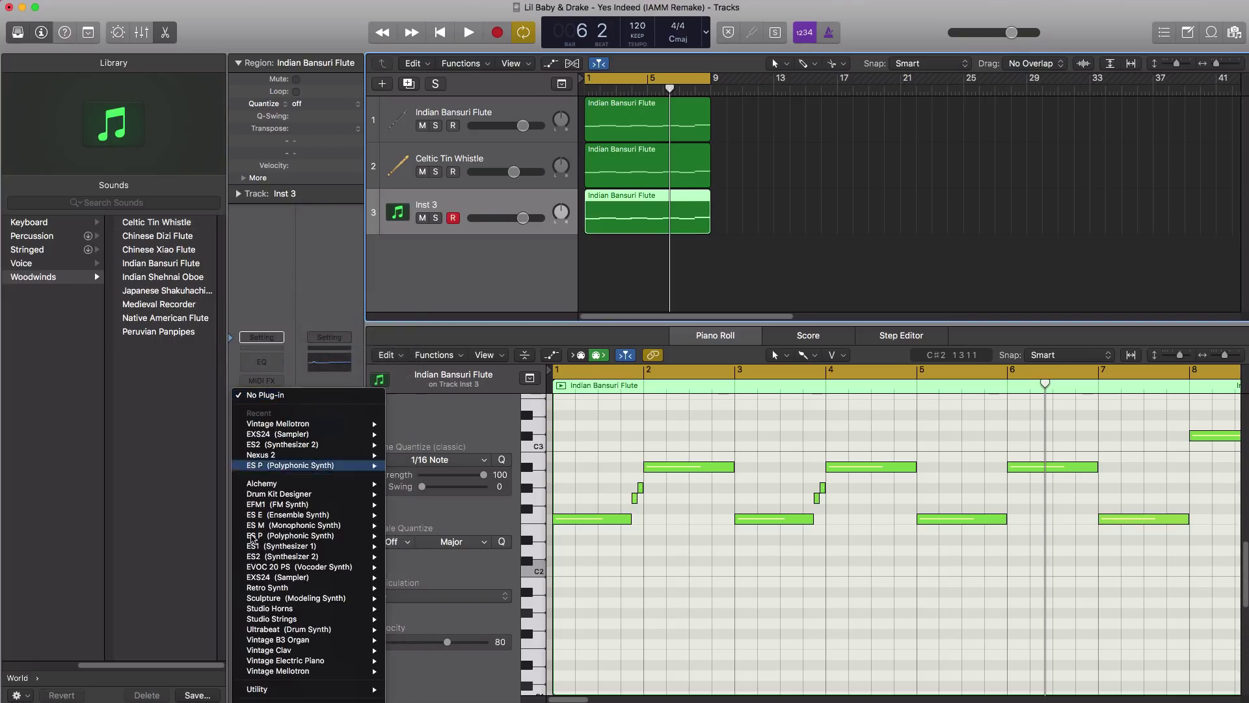
pyautogui.click(279, 670)
pyautogui.moveTo(200, 25); pyautogui.dragTo(789, 262)
pyautogui.press('space')
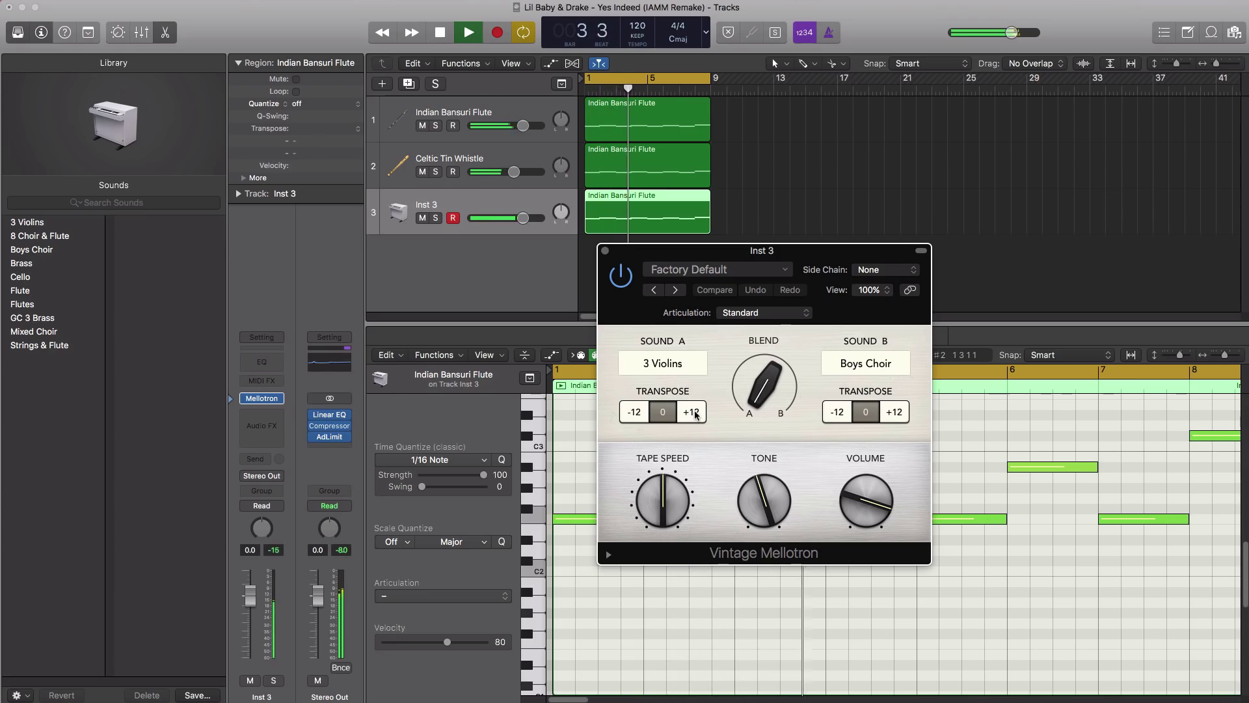
# - Set the Mellotron's tape speed to 6, close the plug-in window and audition the layered melody
pyautogui.moveTo(667, 500); pyautogui.dragTo(621, 255)
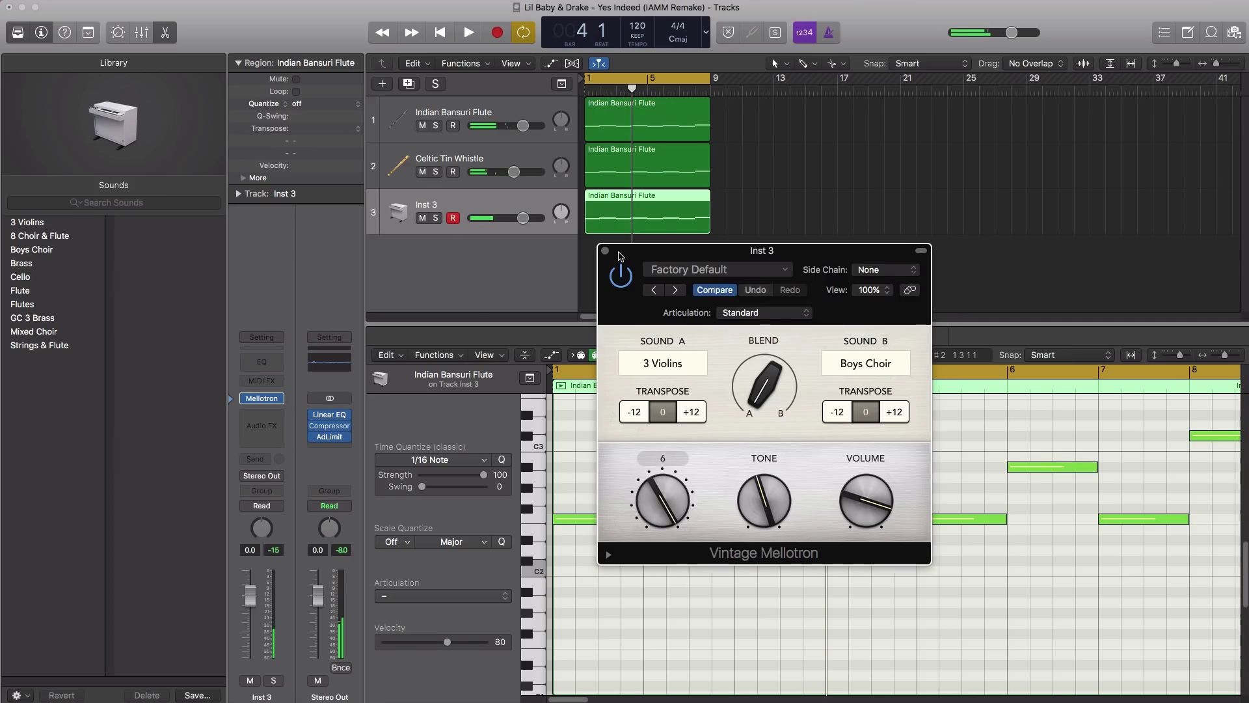
pyautogui.press('space')
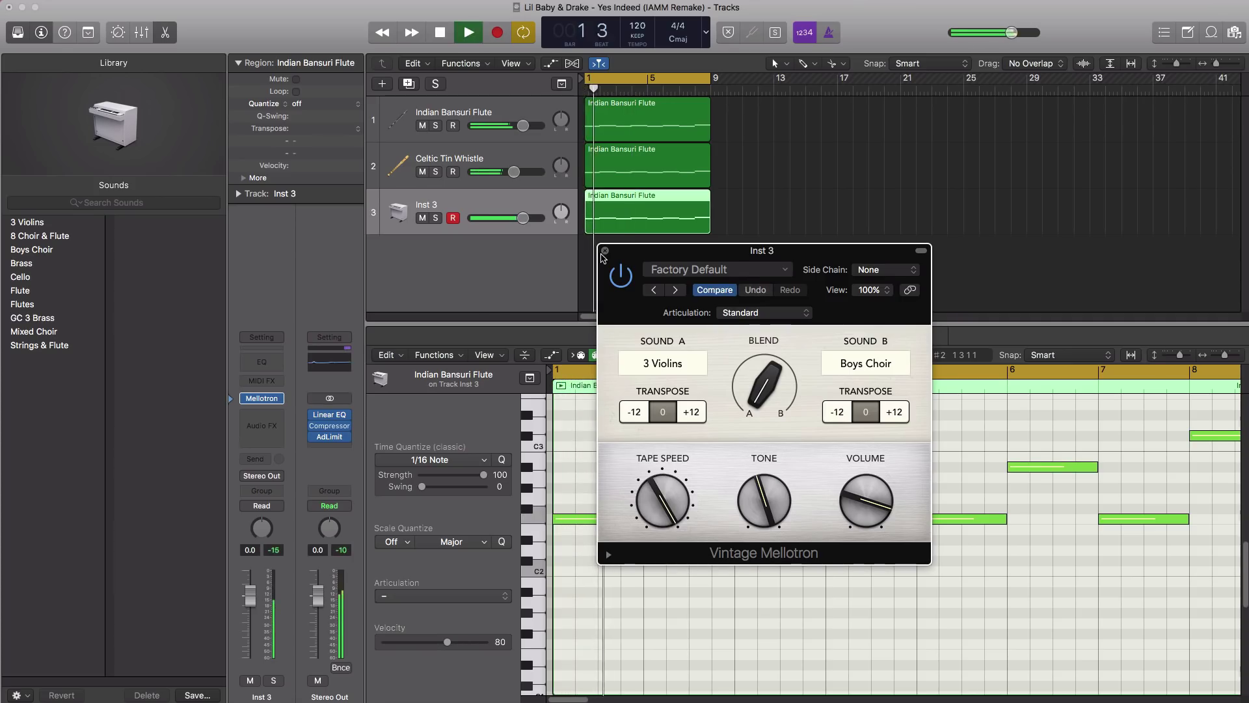
pyautogui.click(605, 251)
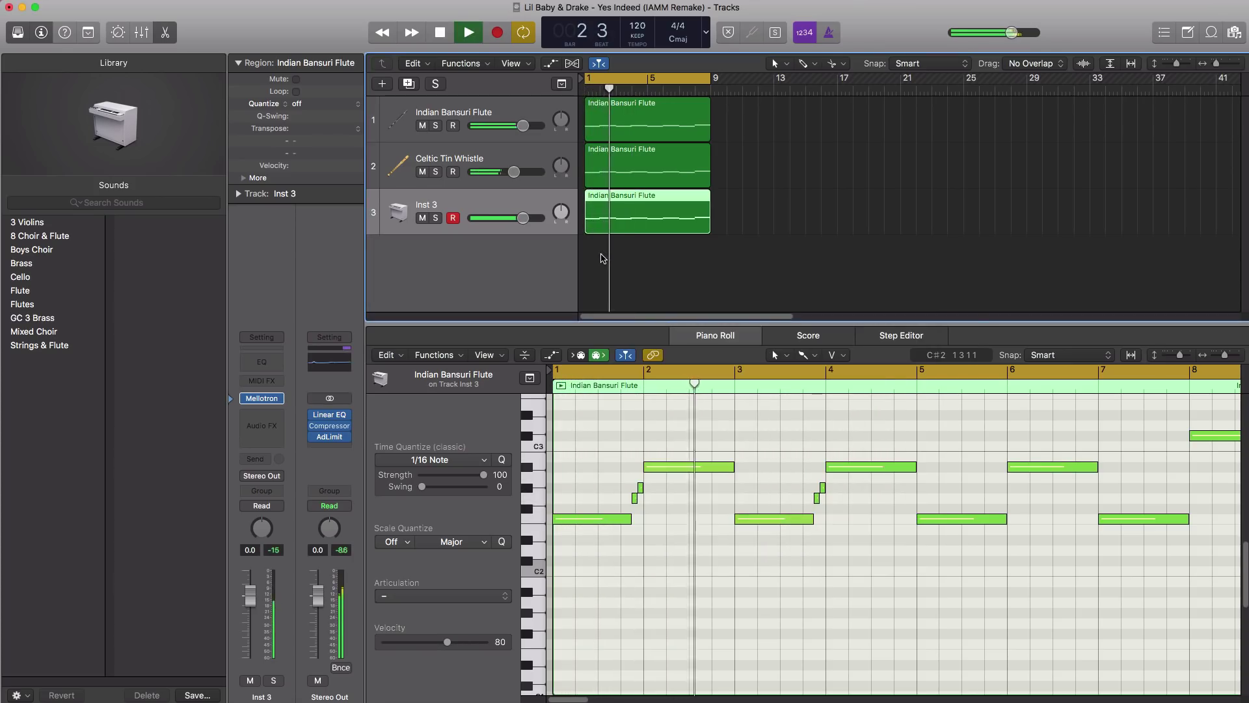
pyautogui.press('space')
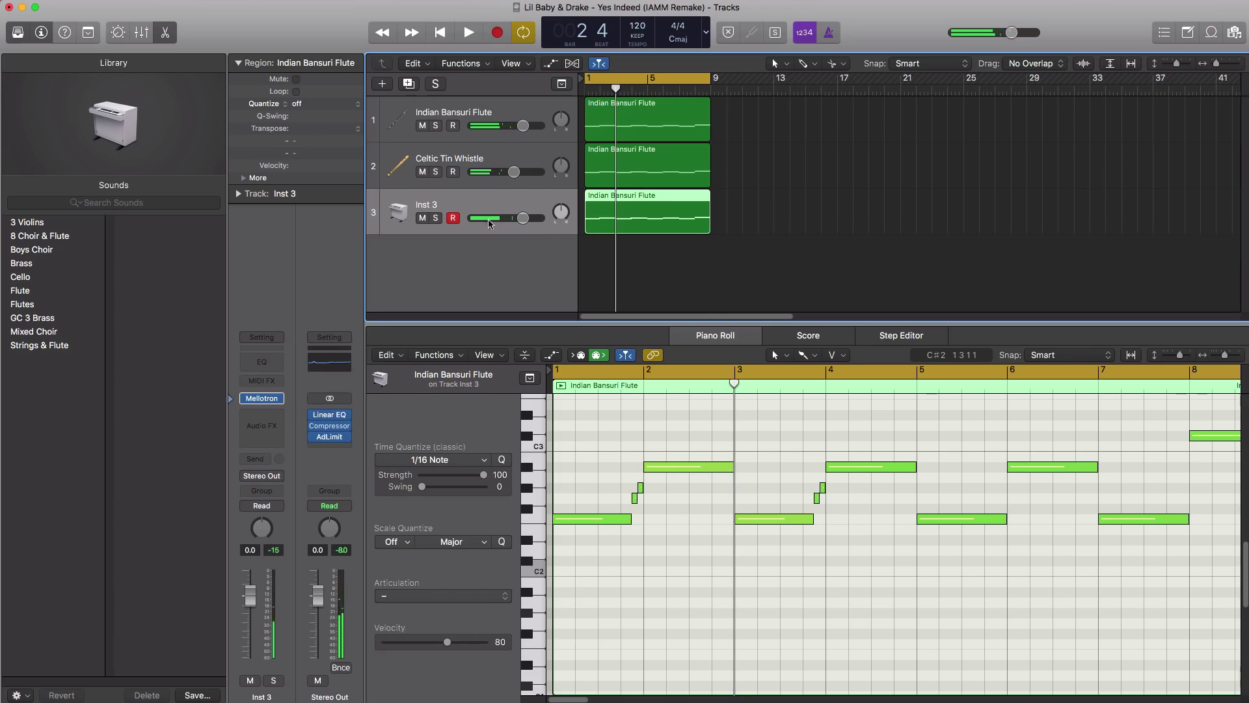
# - Lower the third track's Mellotron volume to -13.8 dB and turn the Bansuri flute and tin whistle down slightly during playback
pyautogui.moveTo(522, 220); pyautogui.dragTo(492, 218)
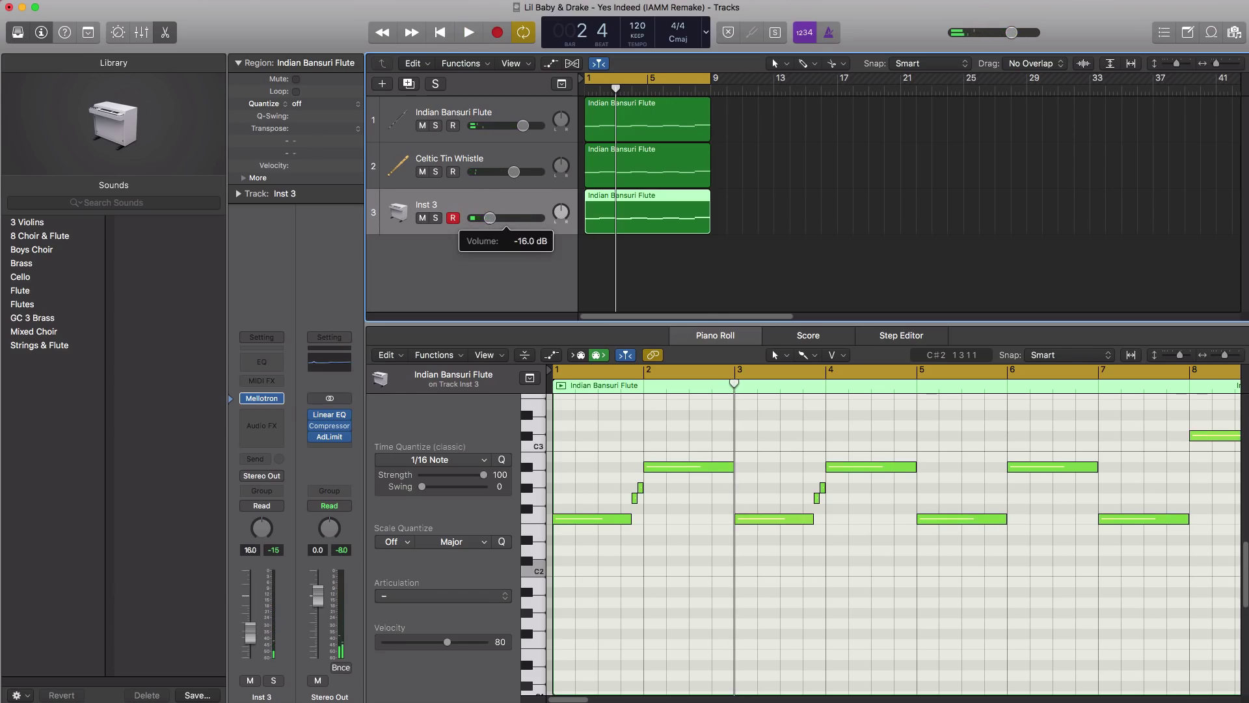
pyautogui.press('space')
pyautogui.moveTo(490, 221); pyautogui.dragTo(494, 221)
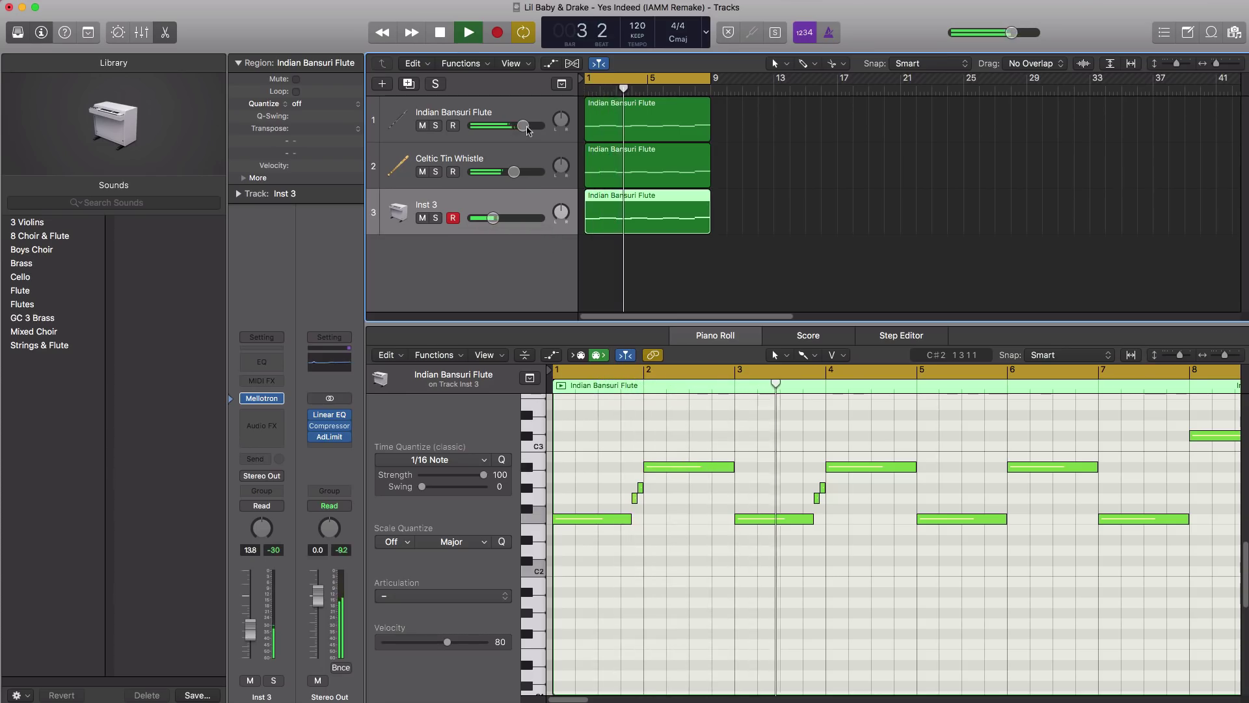
pyautogui.moveTo(522, 126); pyautogui.dragTo(519, 126)
pyautogui.moveTo(514, 172); pyautogui.dragTo(509, 172)
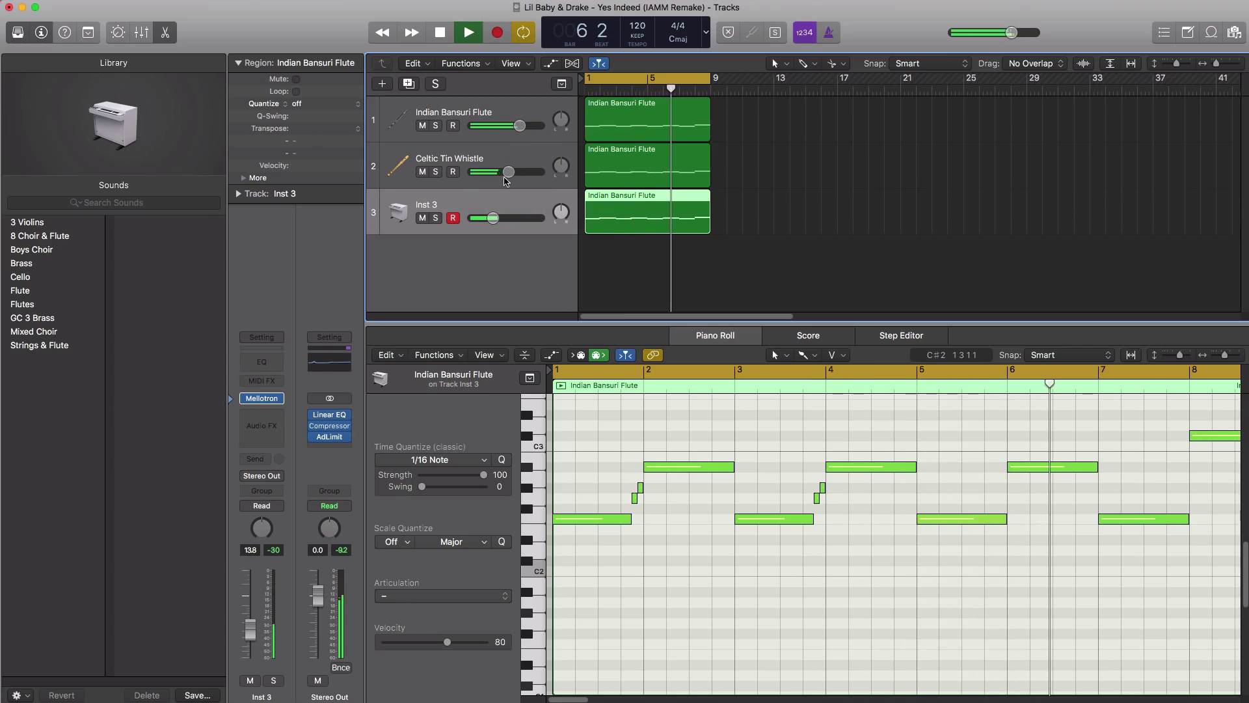
# - Add a software instrument track with the Vintage Mellotron 3 Violins patch and create an eight-bar region on it
pyautogui.click(382, 84)
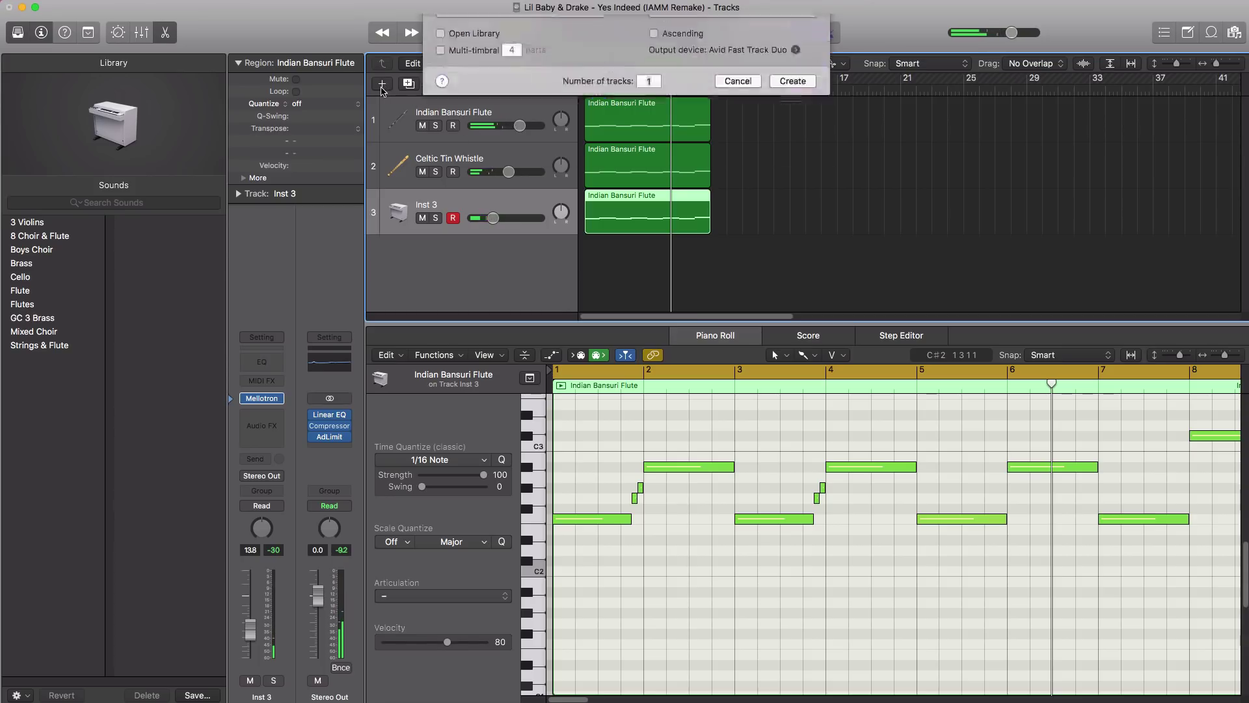
pyautogui.press('Return')
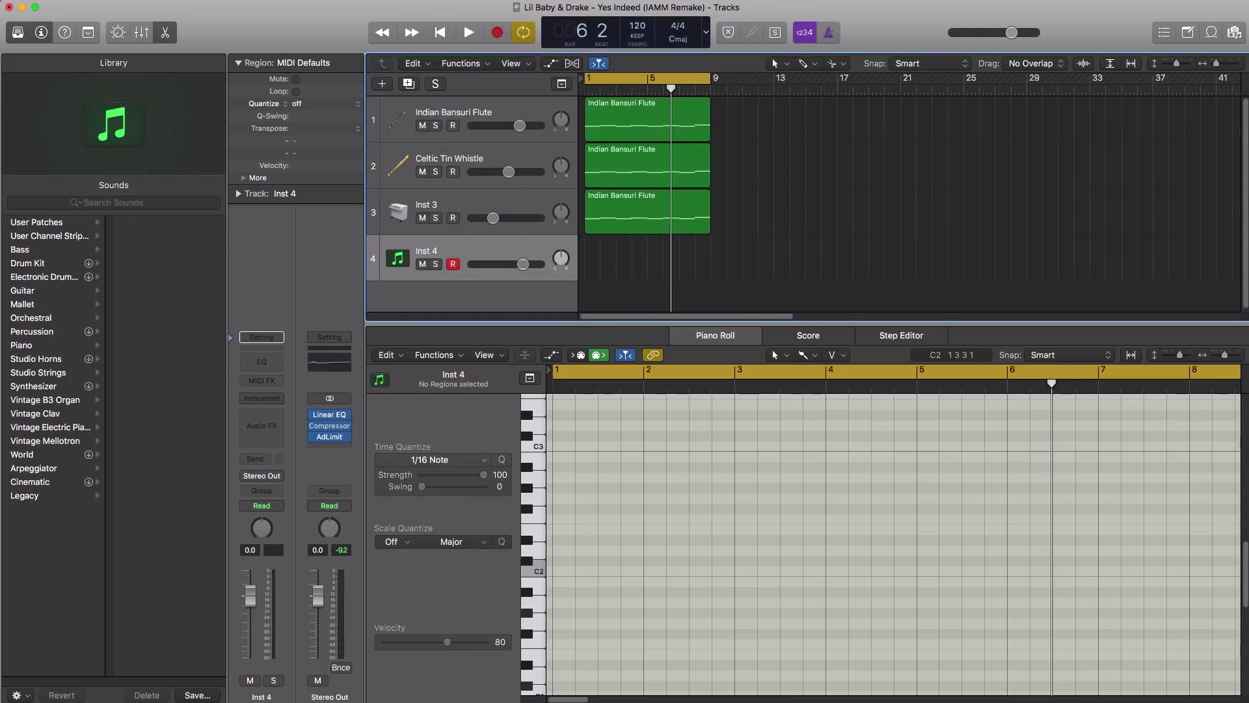
pyautogui.click(45, 443)
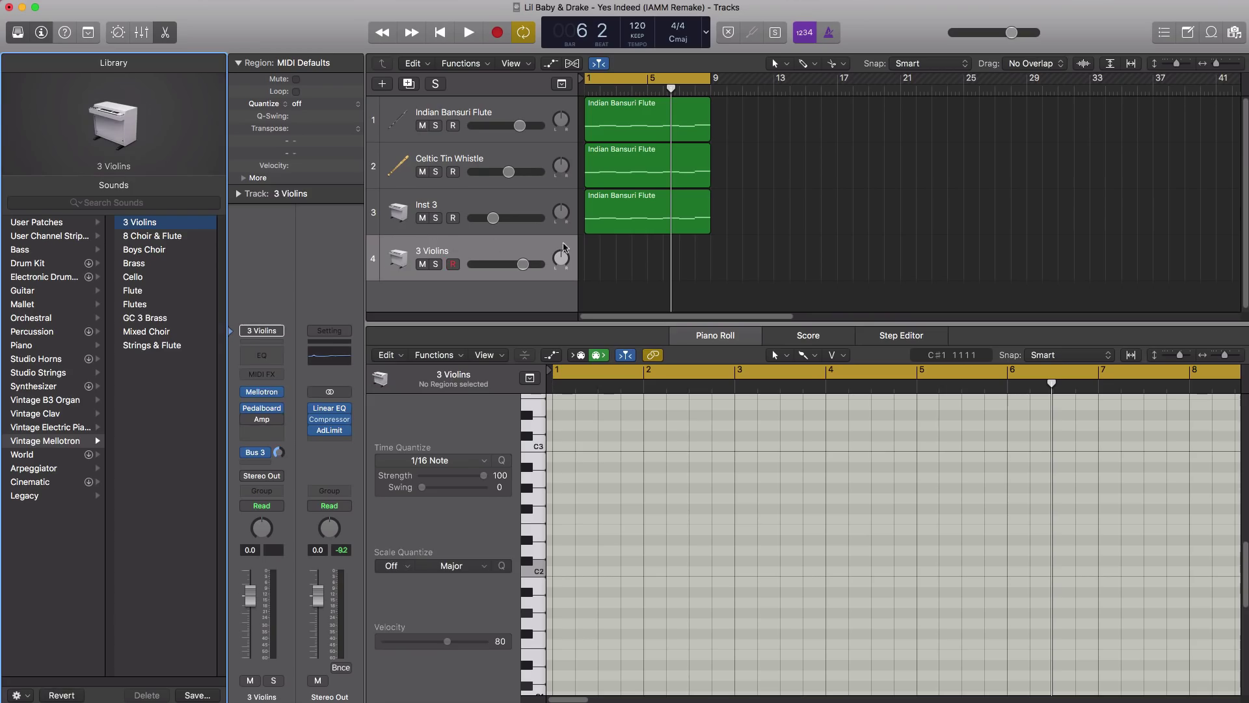
pyautogui.click(597, 259)
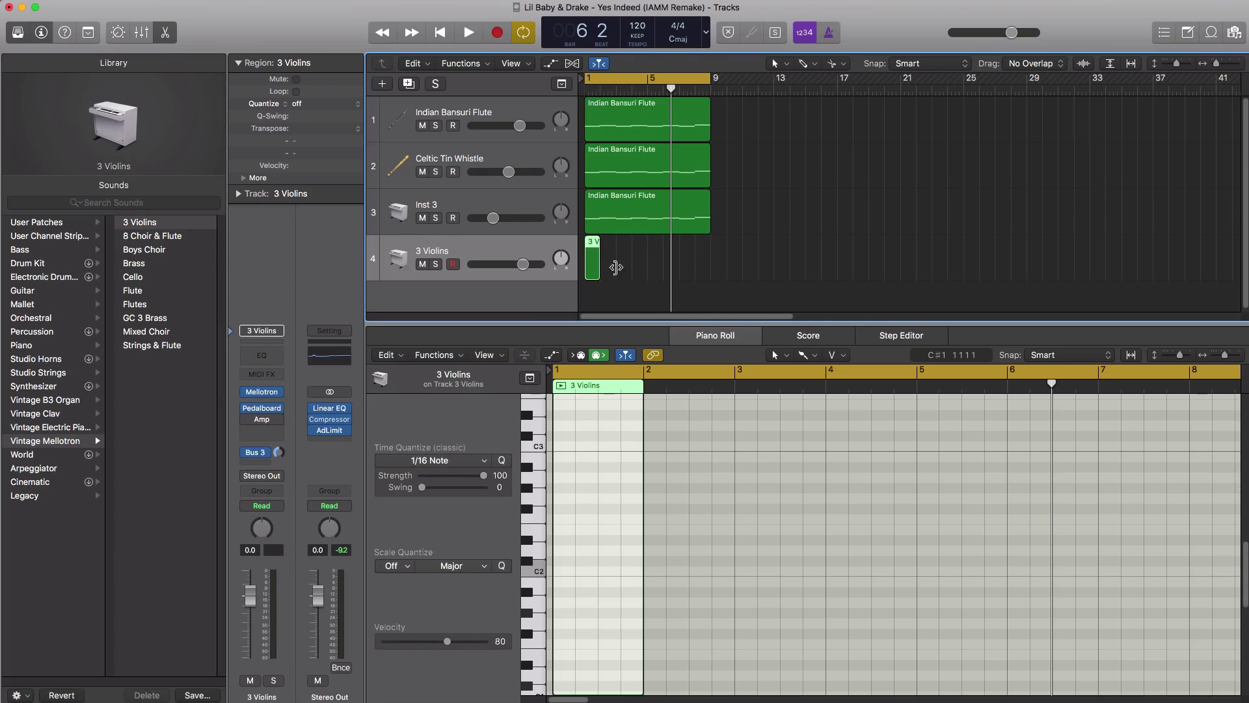
pyautogui.moveTo(616, 267); pyautogui.dragTo(711, 265)
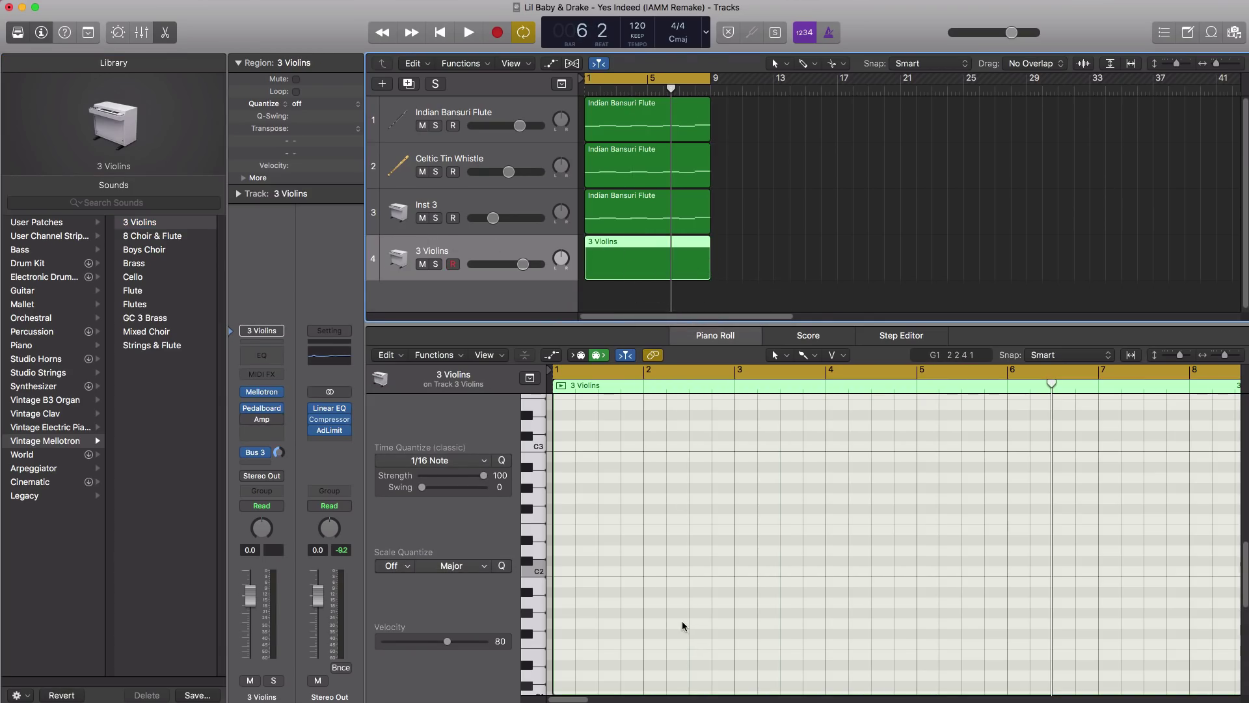
# - Draw an F2 note filling bar 1 of the 3 Violins region and audition it against the melody
pyautogui.scroll(-1, 677, 621)
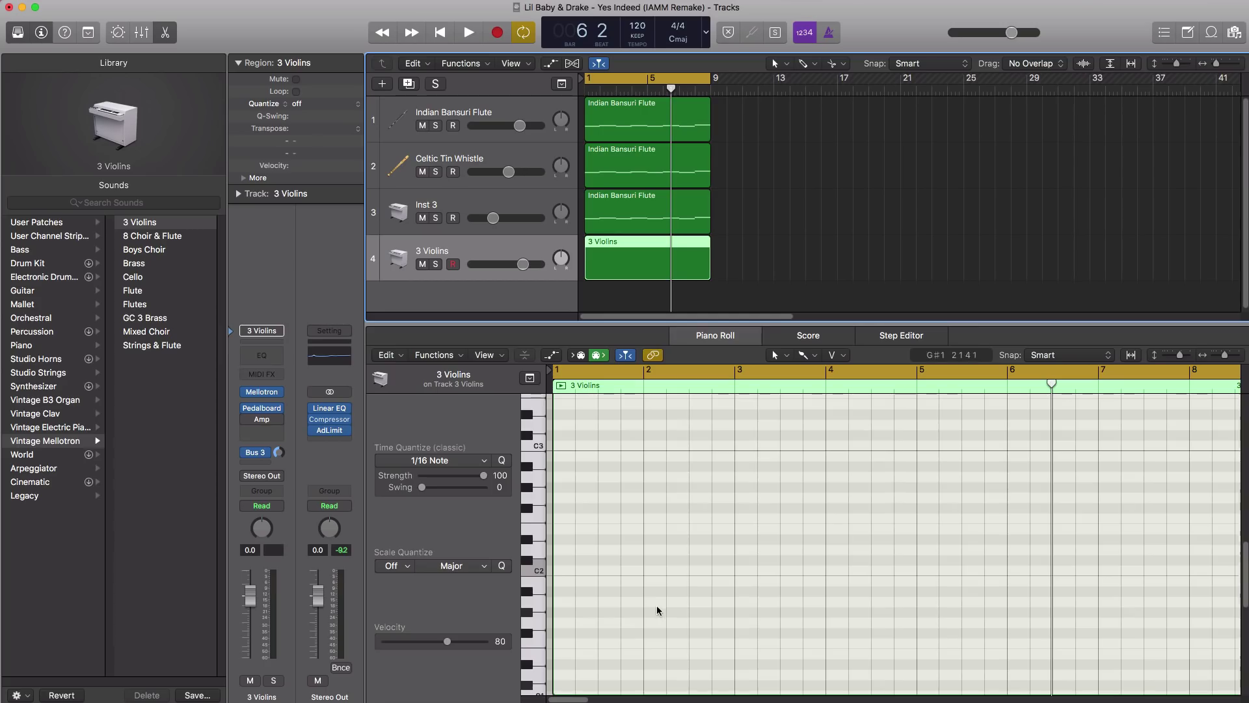
pyautogui.click(558, 518)
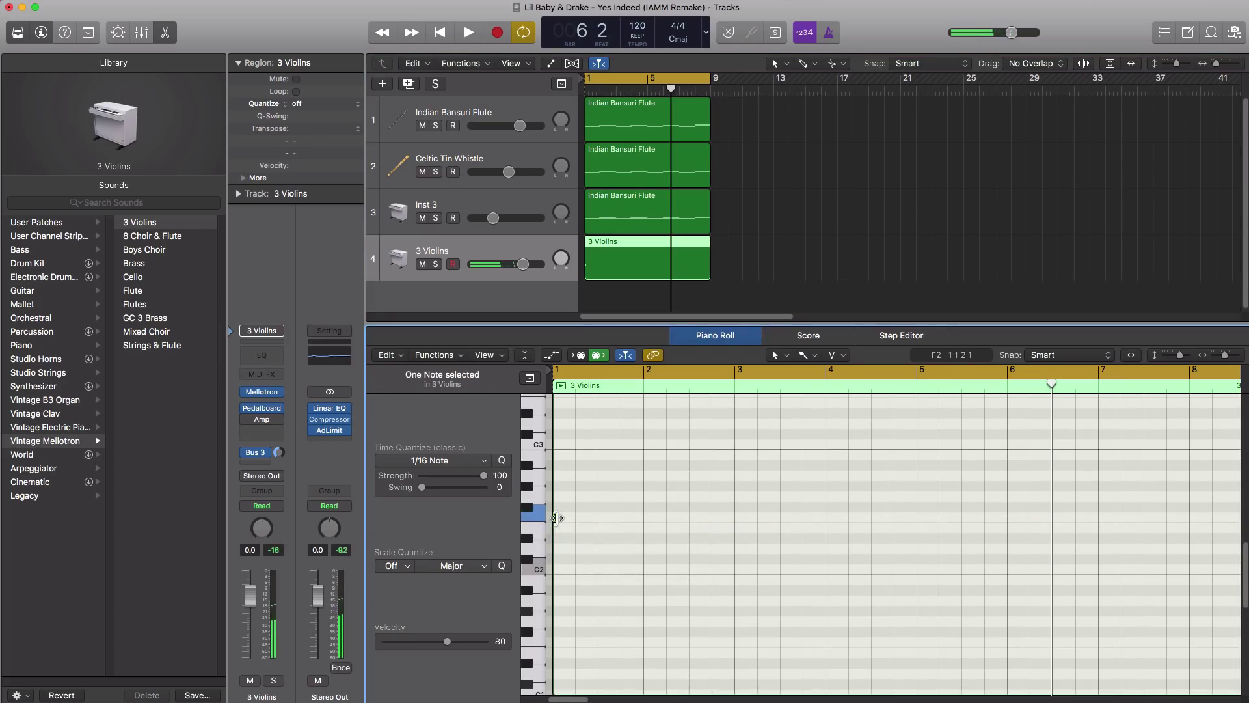
pyautogui.moveTo(557, 519); pyautogui.dragTo(732, 540)
pyautogui.press('space')
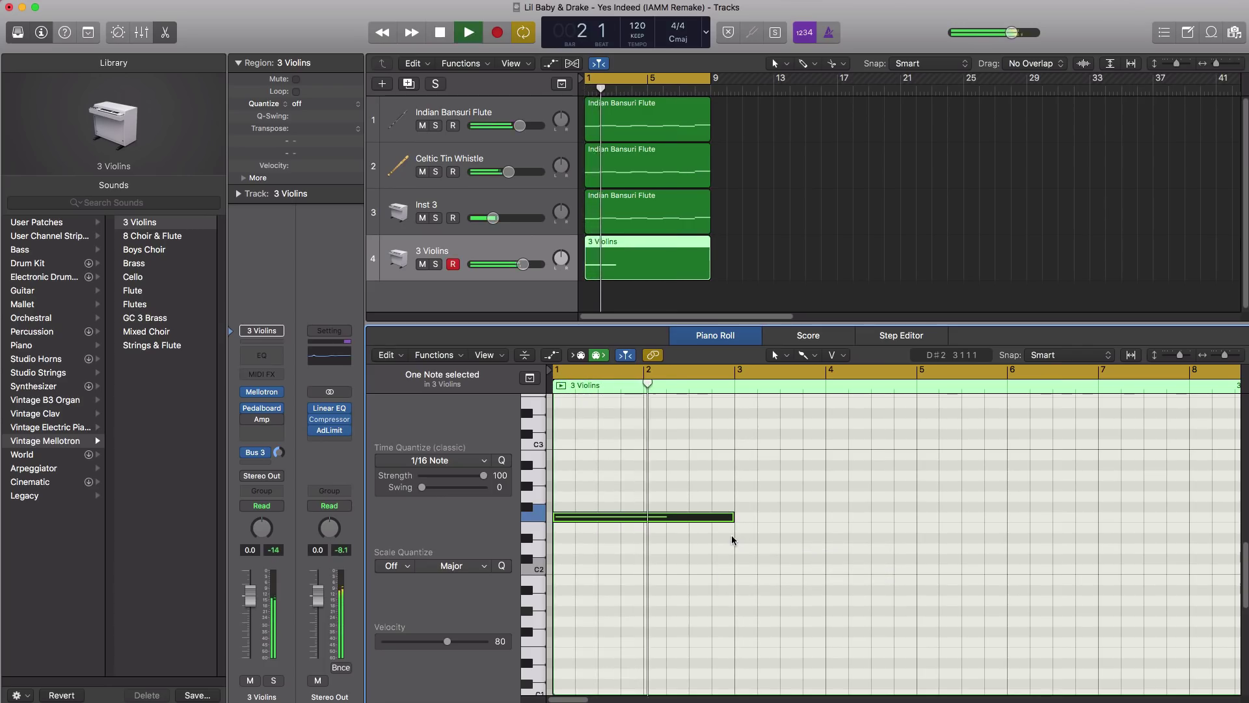
pyautogui.press('space')
pyautogui.moveTo(732, 519); pyautogui.dragTo(650, 535)
pyautogui.press('space')
pyautogui.scroll(-1, 654, 537)
pyautogui.scroll(-1, 654, 537)
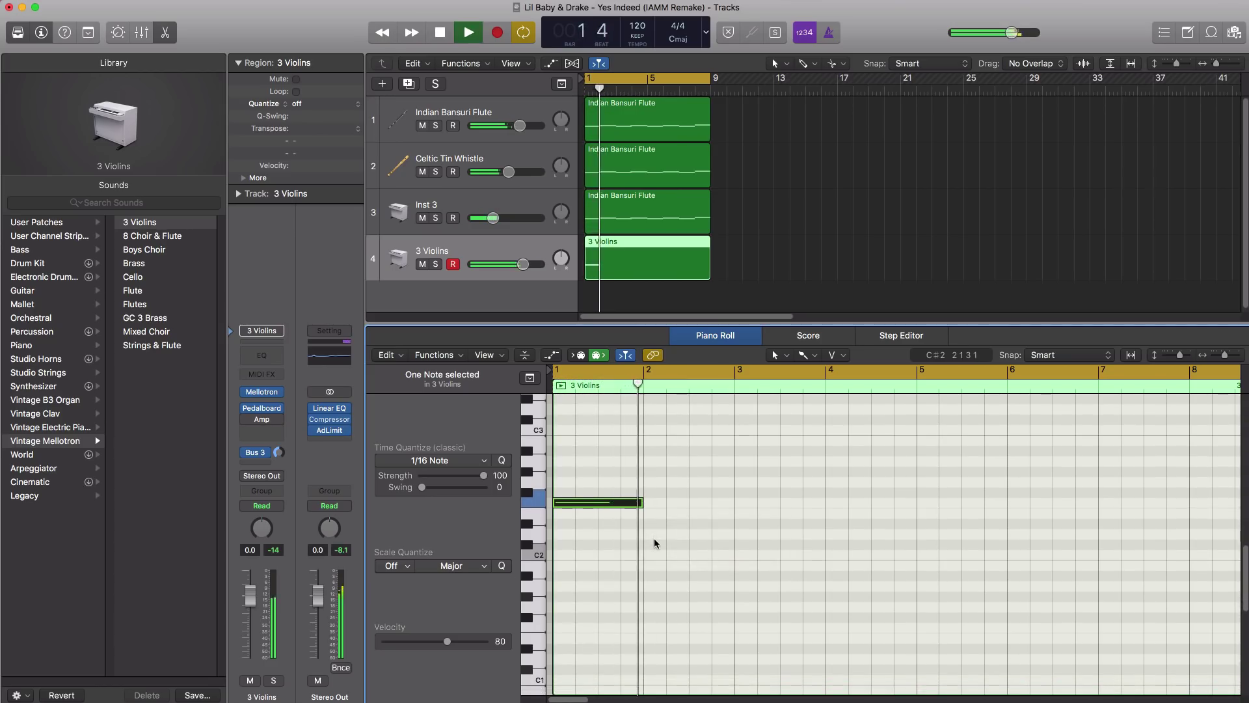
pyautogui.press('space')
# - Add an A#1 note filling bar 2 of the 3 Violins region and play it back
pyautogui.click(647, 575)
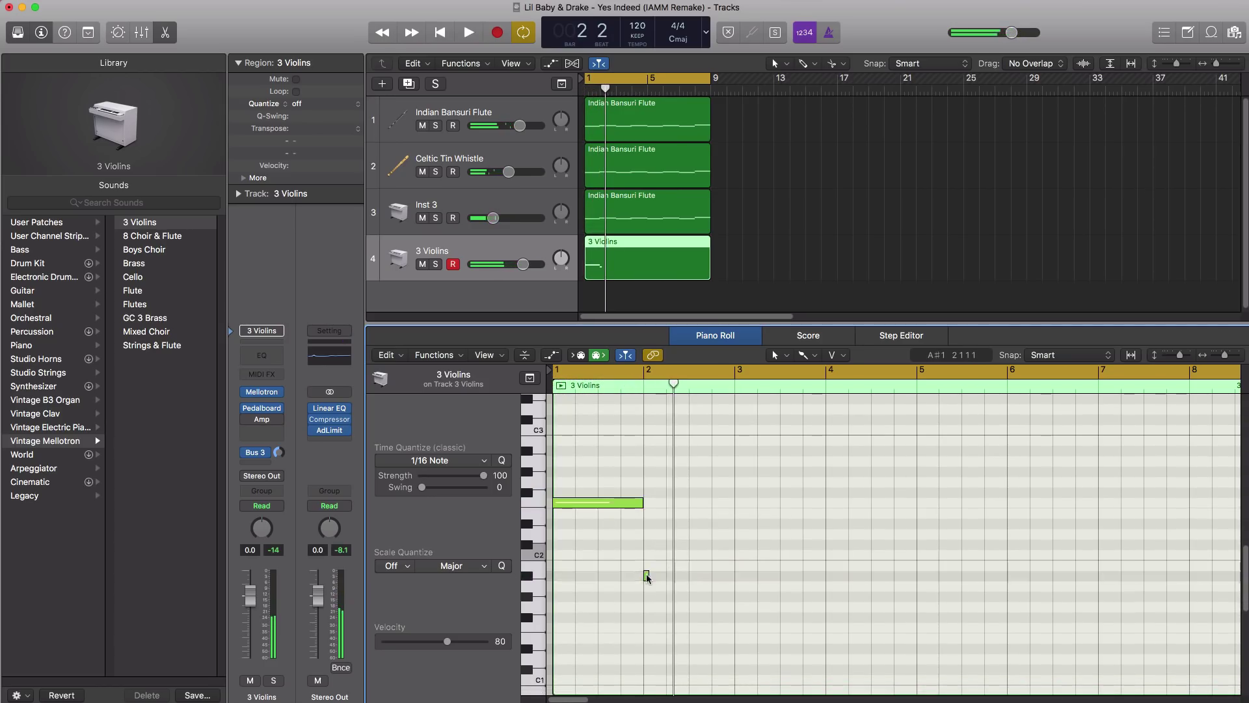
pyautogui.moveTo(647, 577); pyautogui.dragTo(734, 577)
pyautogui.press('space')
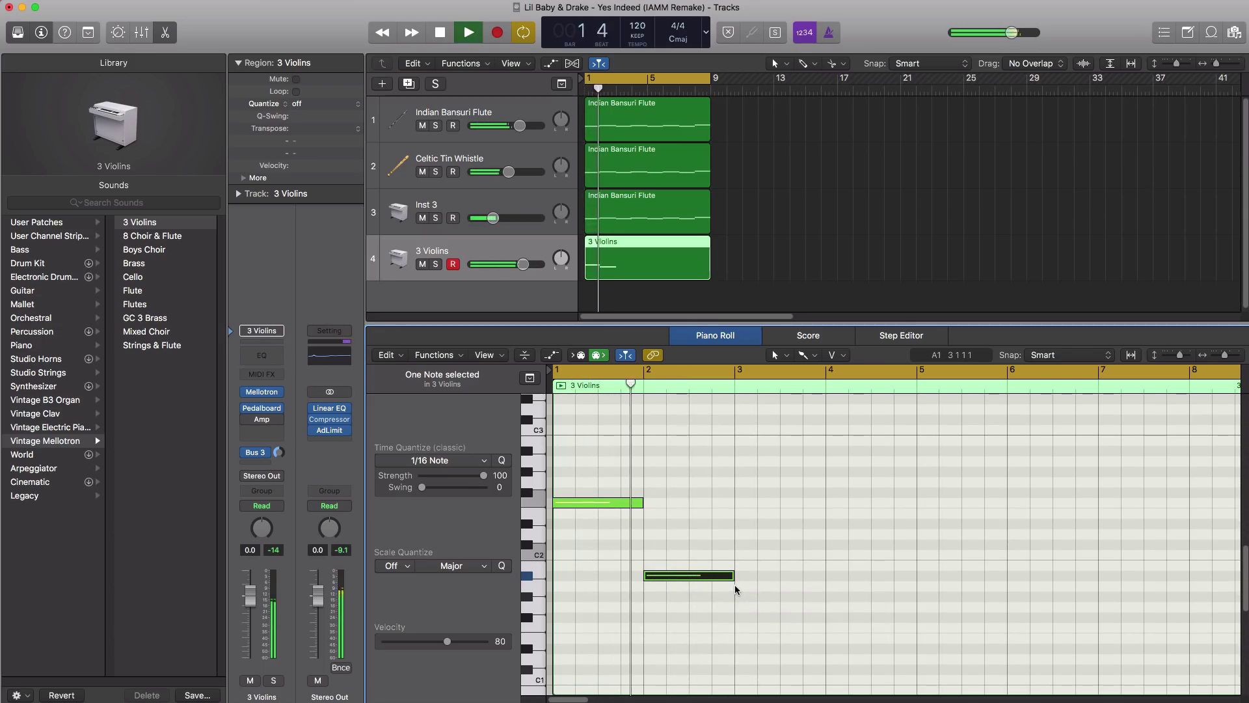
# - Try the bar 2 violin note at G#1 with playback, and move it back to A#1
pyautogui.press('space')
pyautogui.moveTo(681, 576); pyautogui.dragTo(681, 596)
pyautogui.press('space')
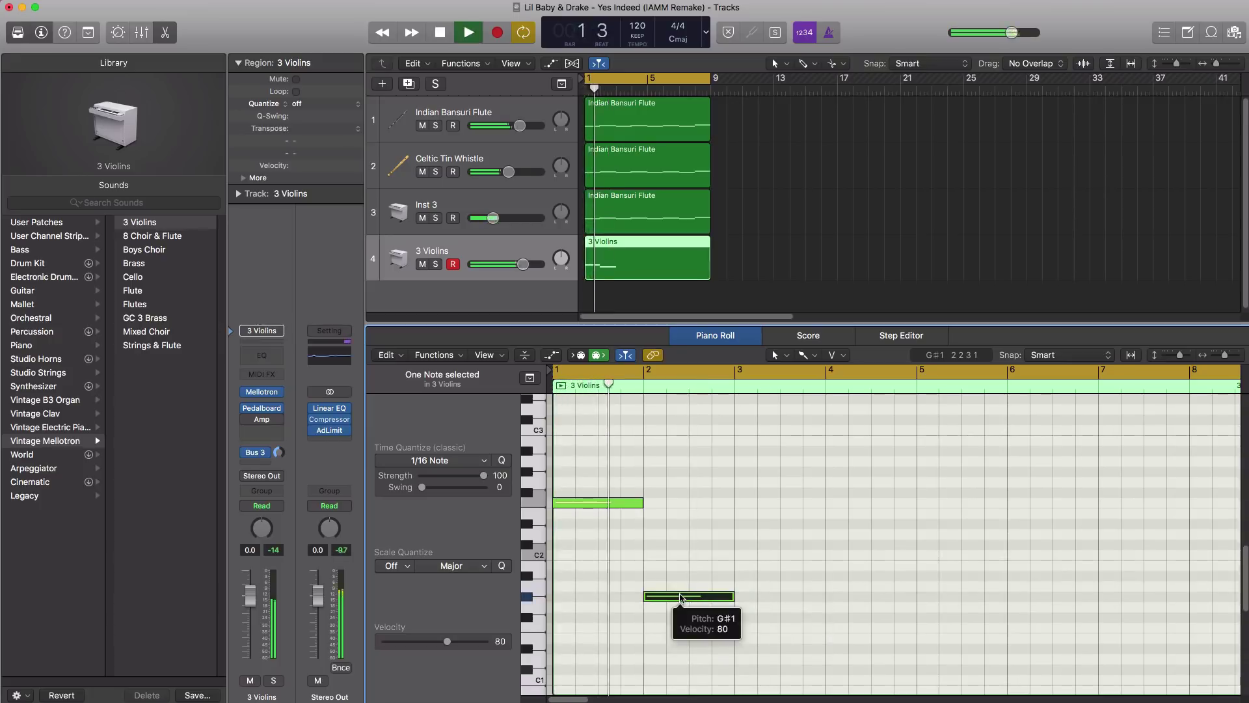
pyautogui.press('space')
pyautogui.moveTo(681, 597); pyautogui.dragTo(682, 579)
pyautogui.press('space')
pyautogui.click(678, 574)
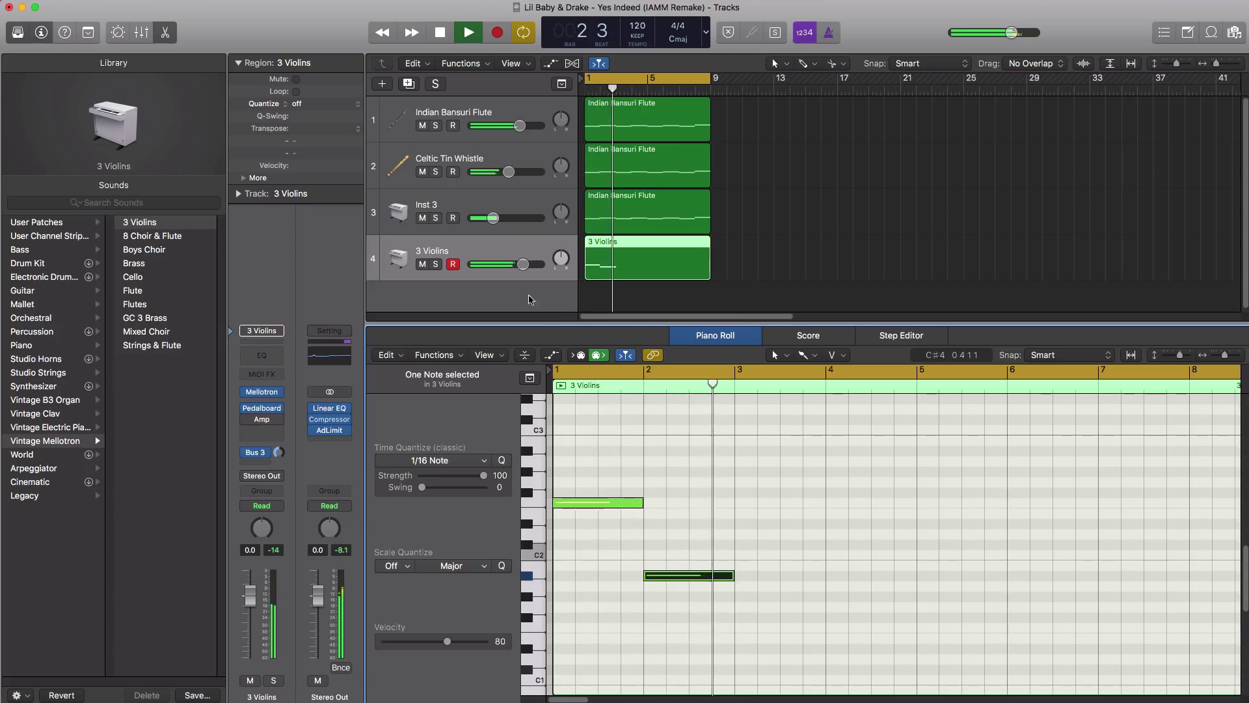
# - Repeat the two violin notes with 3 copies to fill the eight bars and play the result
pyautogui.press('space')
pyautogui.moveTo(738, 584); pyautogui.dragTo(606, 484)
pyautogui.press('super+r')
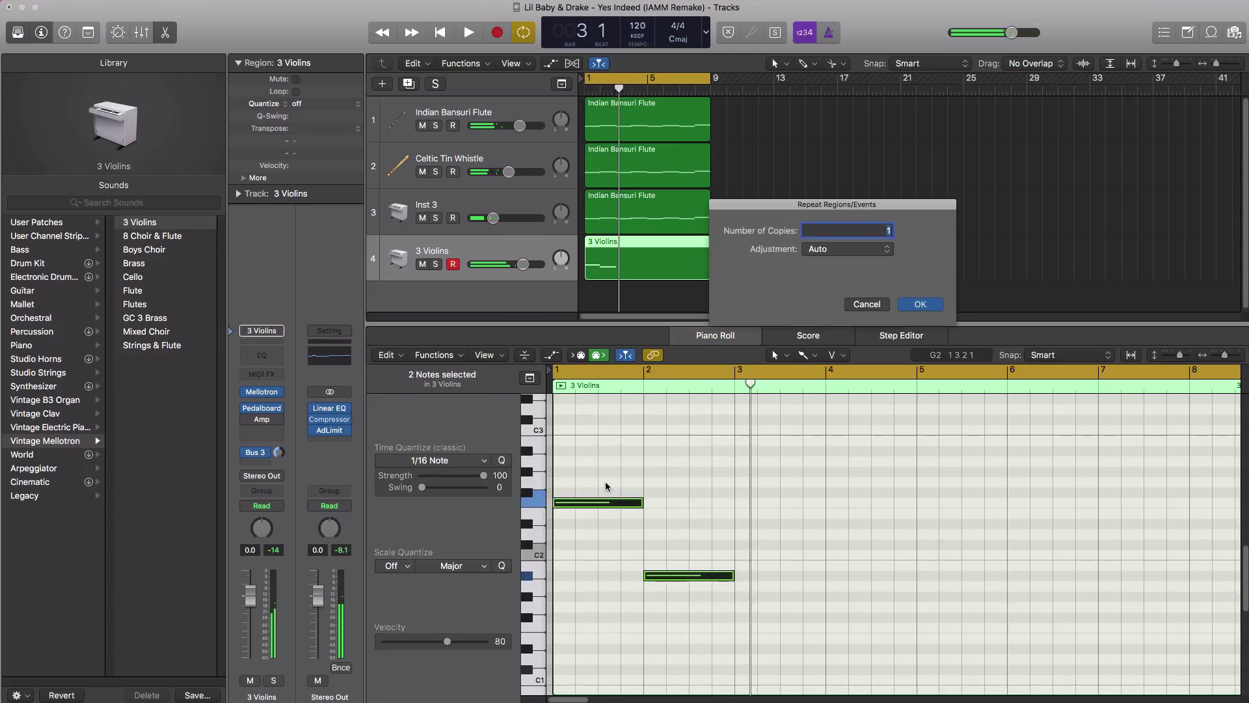
pyautogui.write('3')
pyautogui.press('Return')
pyautogui.press('space')
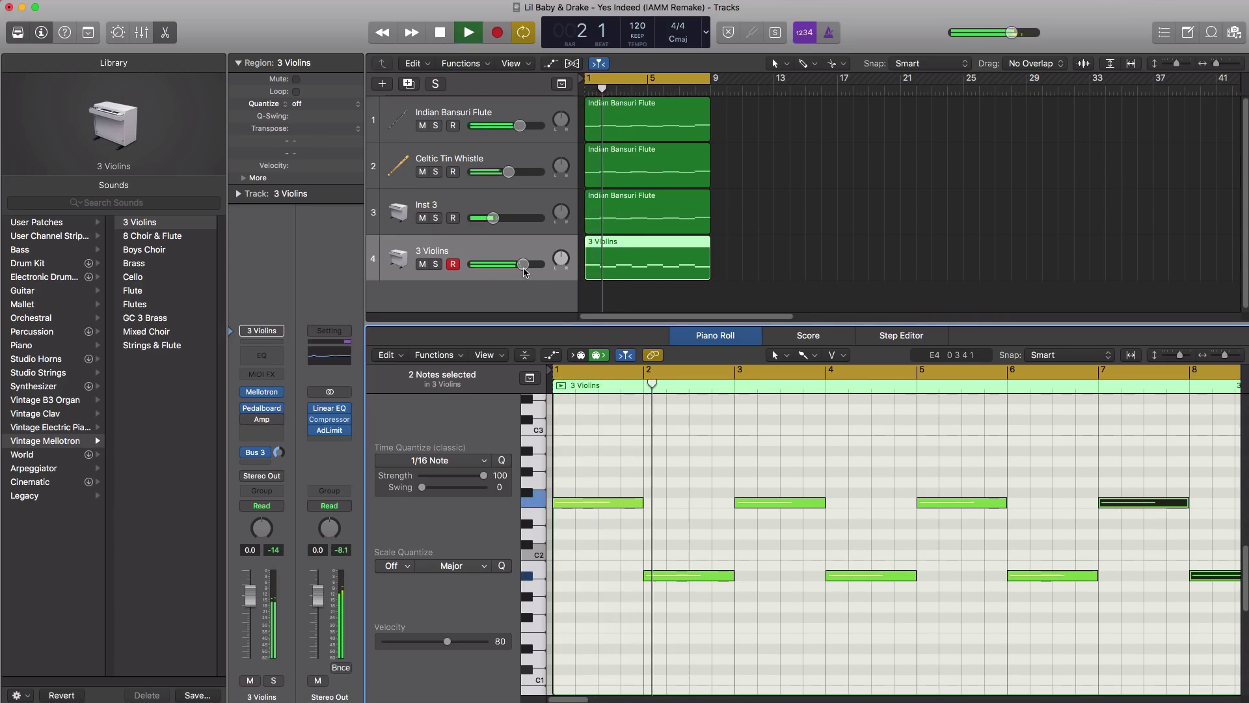
# - Lower the 3 Violins track's volume to -25.0 dB, audition the mix and close the piano roll
pyautogui.press('space')
pyautogui.moveTo(524, 268); pyautogui.dragTo(482, 264)
pyautogui.press('space')
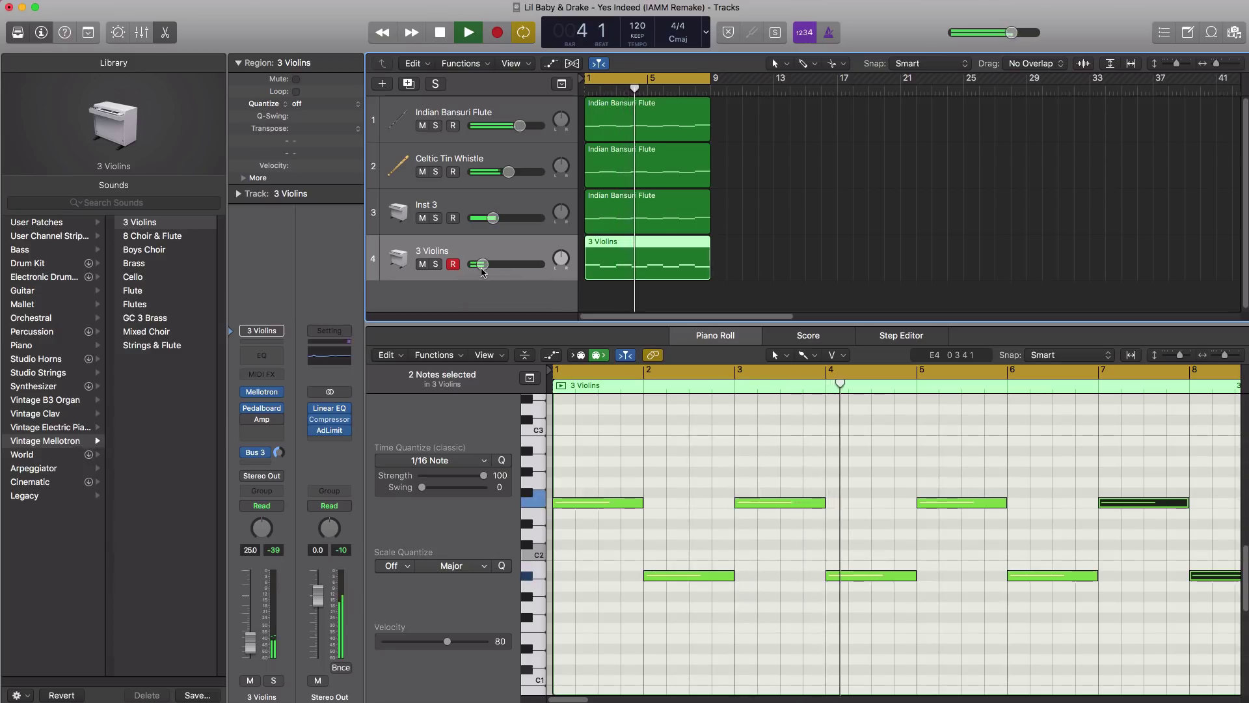
pyautogui.press('x')
pyautogui.press('x')
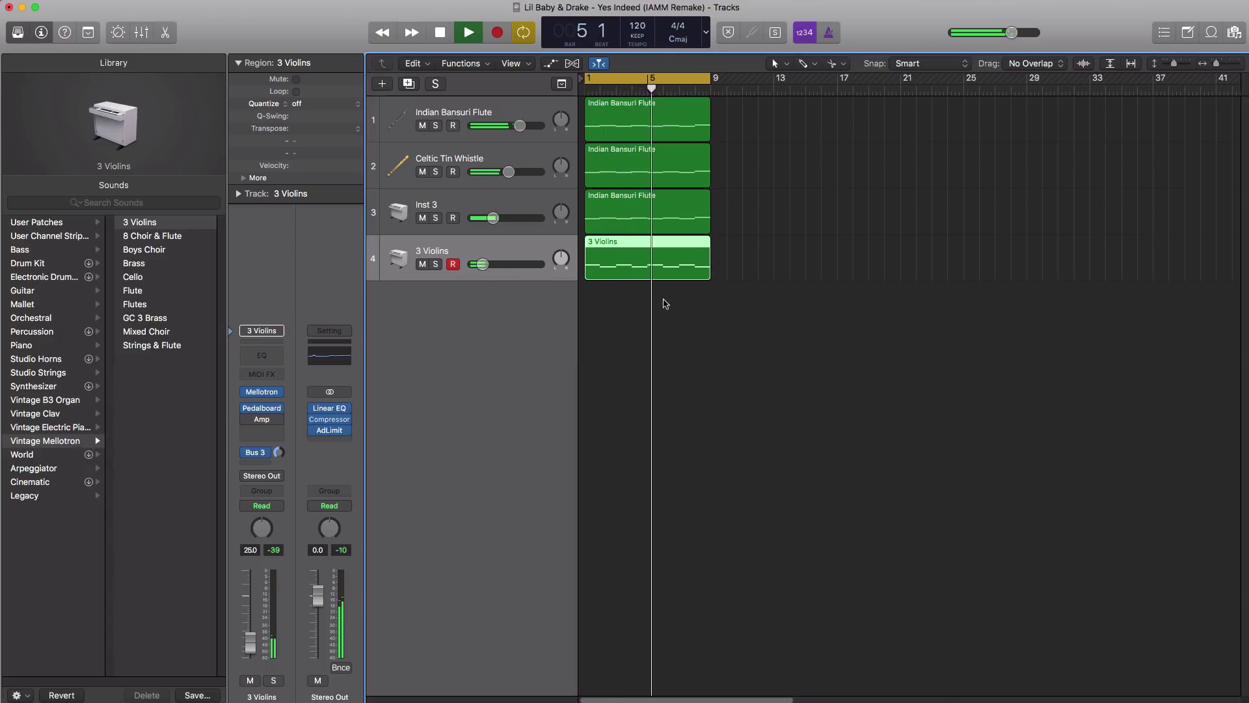
pyautogui.press('space')
# - Group all four melody tracks into a summing track stack
pyautogui.keyDown('shift'); pyautogui.click(480, 115); pyautogui.keyUp('shift')
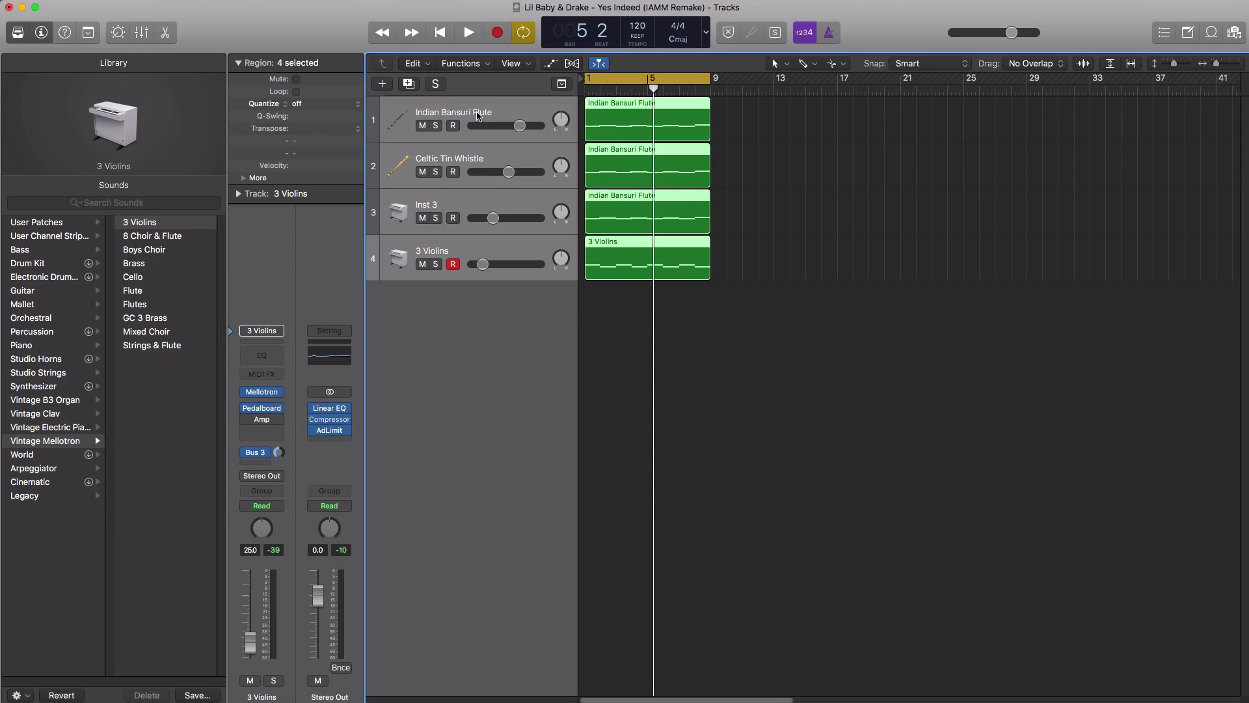
pyautogui.rightClick(478, 116)
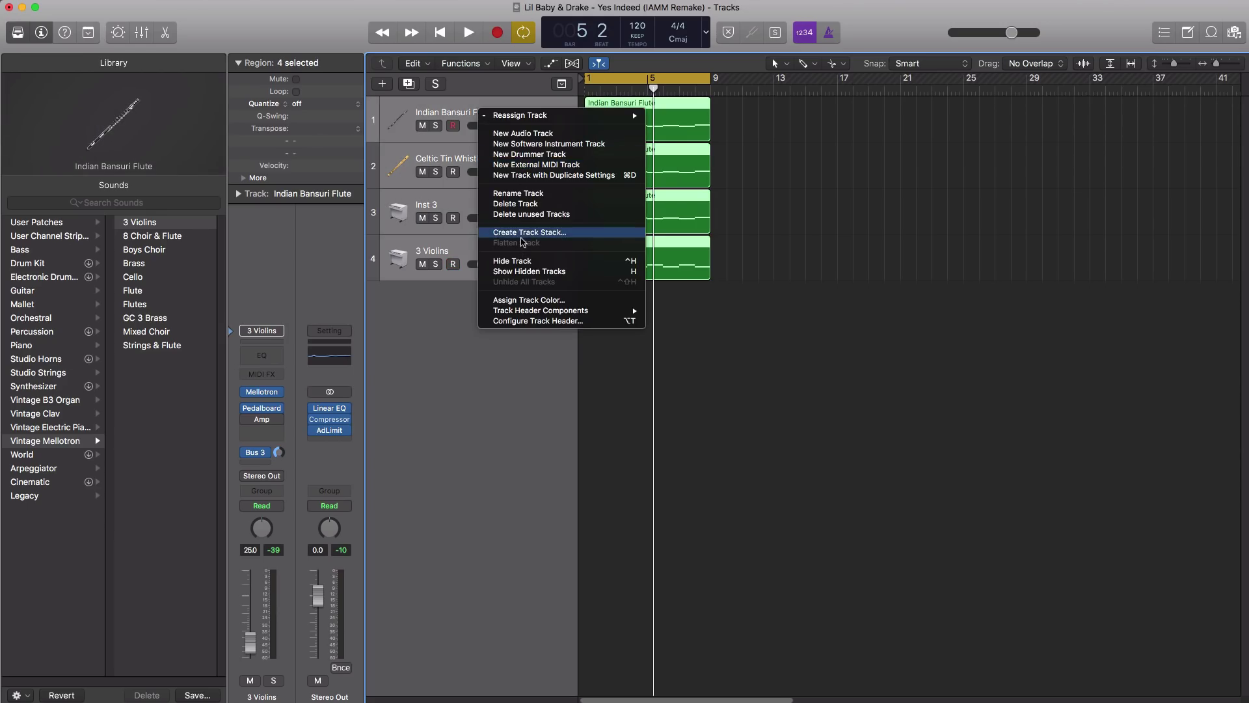
pyautogui.click(520, 237)
pyautogui.press('Return')
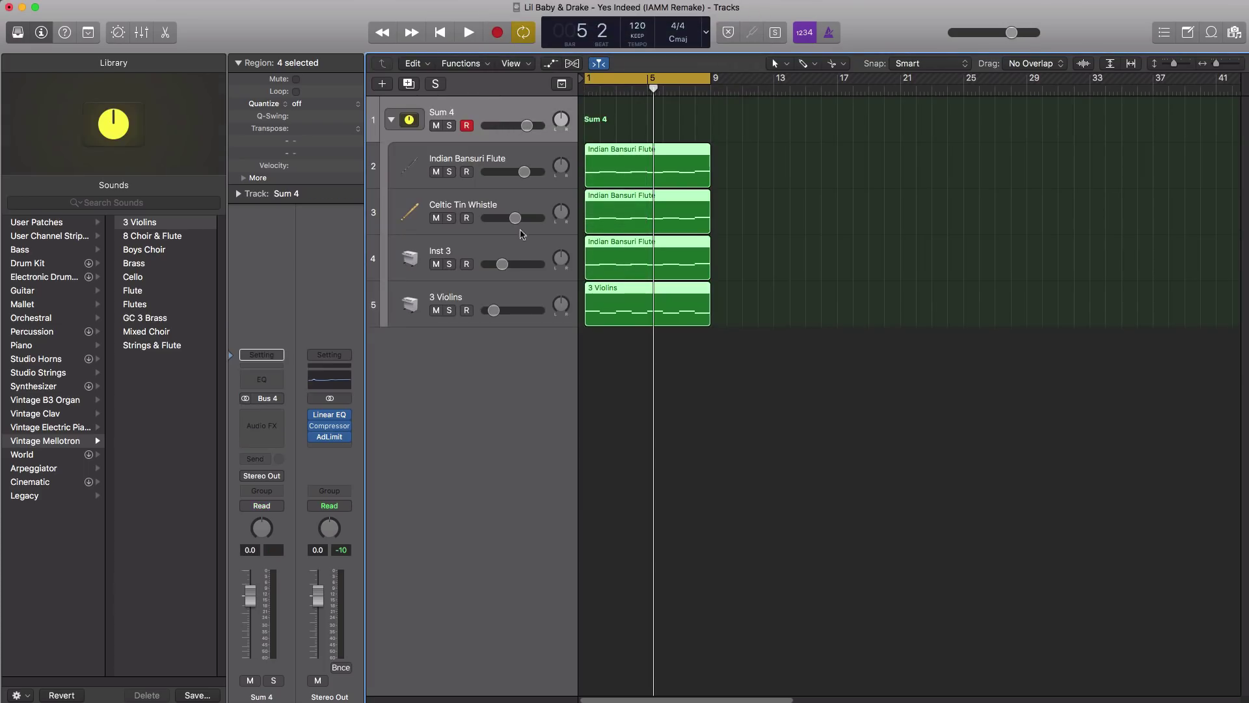
# - Insert a Channel EQ on the summing stack and set its low cut to 106 Hz
pyautogui.press('space')
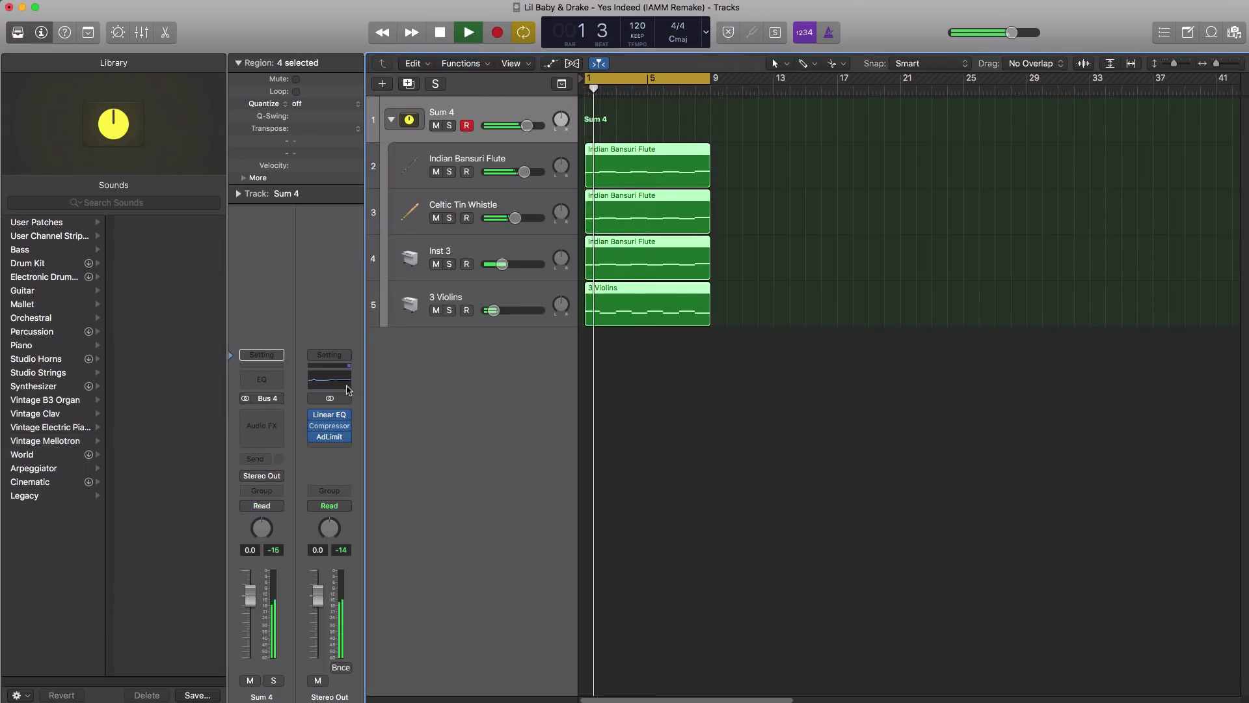
pyautogui.click(264, 384)
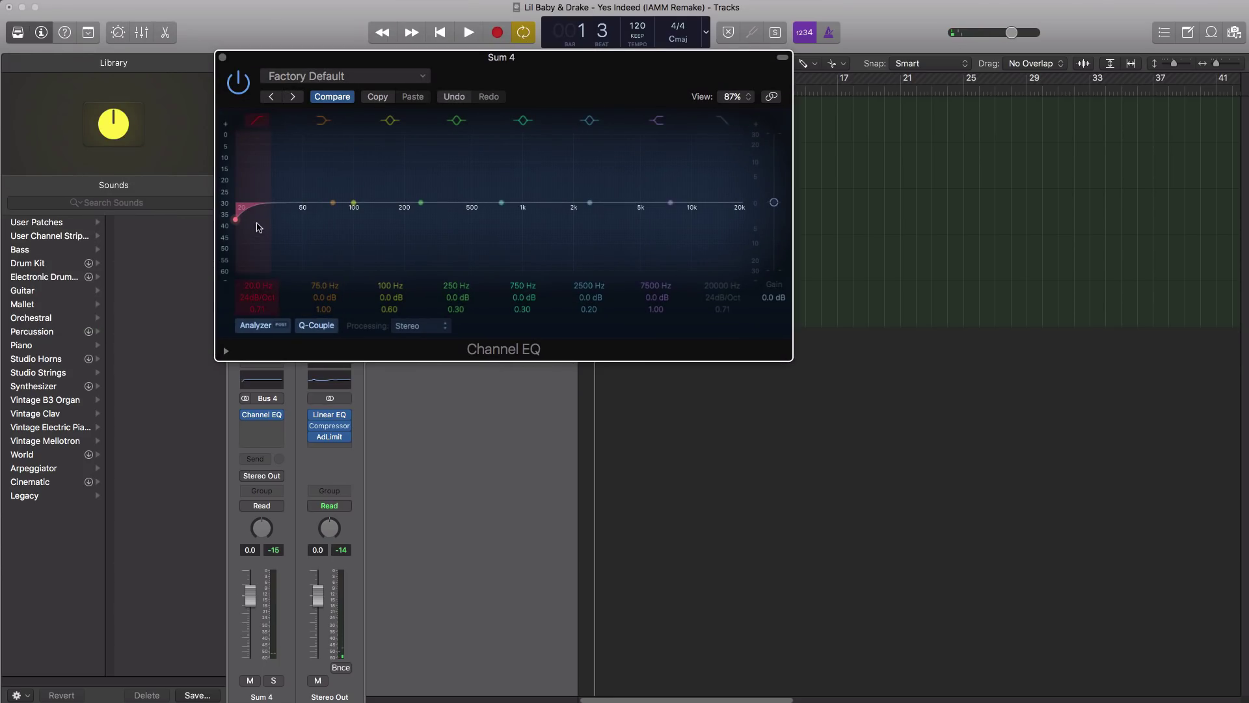
pyautogui.moveTo(284, 230); pyautogui.dragTo(390, 222)
pyautogui.press('space')
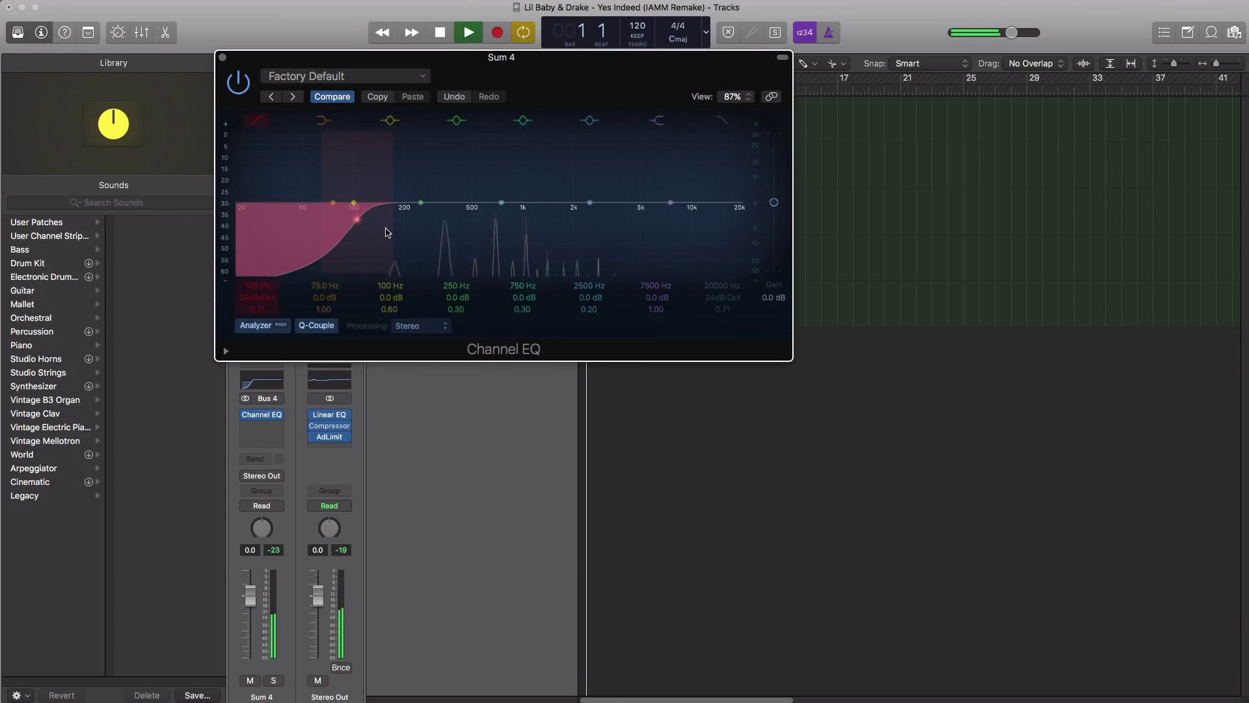
# - Enable the stack EQ's high cut at 4250 Hz with a Q of 1.00 and close the plug-in window
pyautogui.click(722, 121)
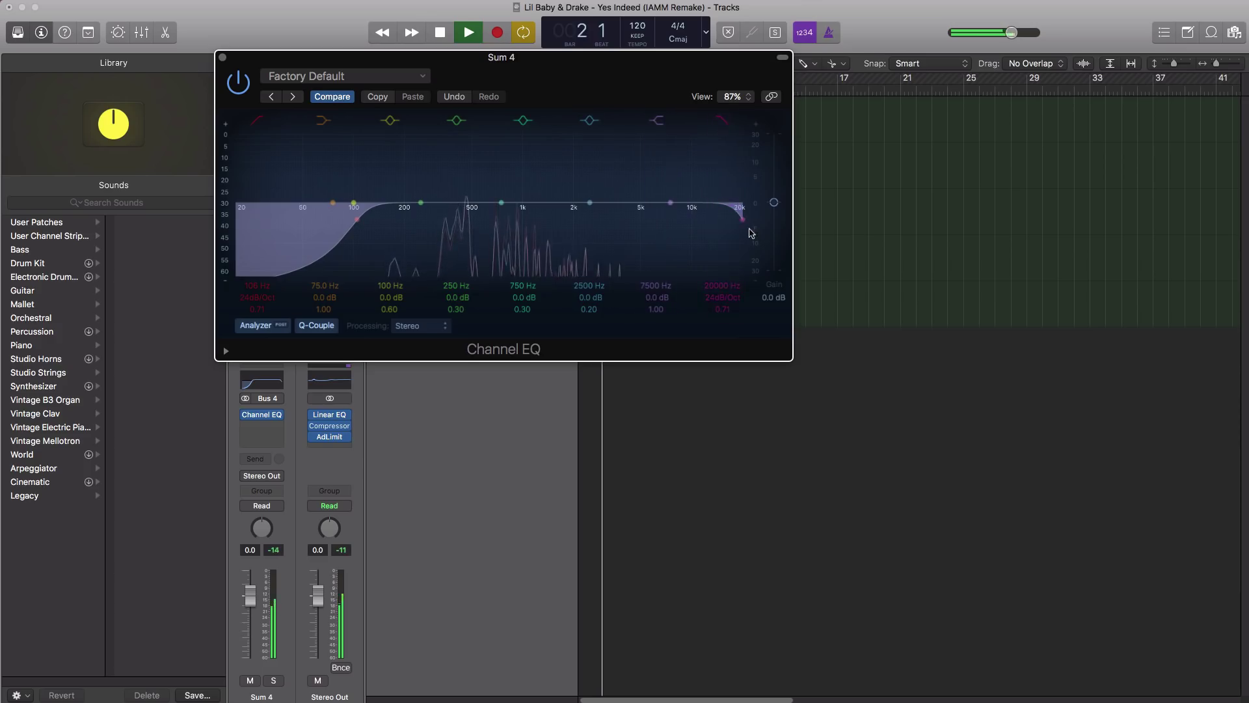
pyautogui.moveTo(742, 221); pyautogui.dragTo(626, 208)
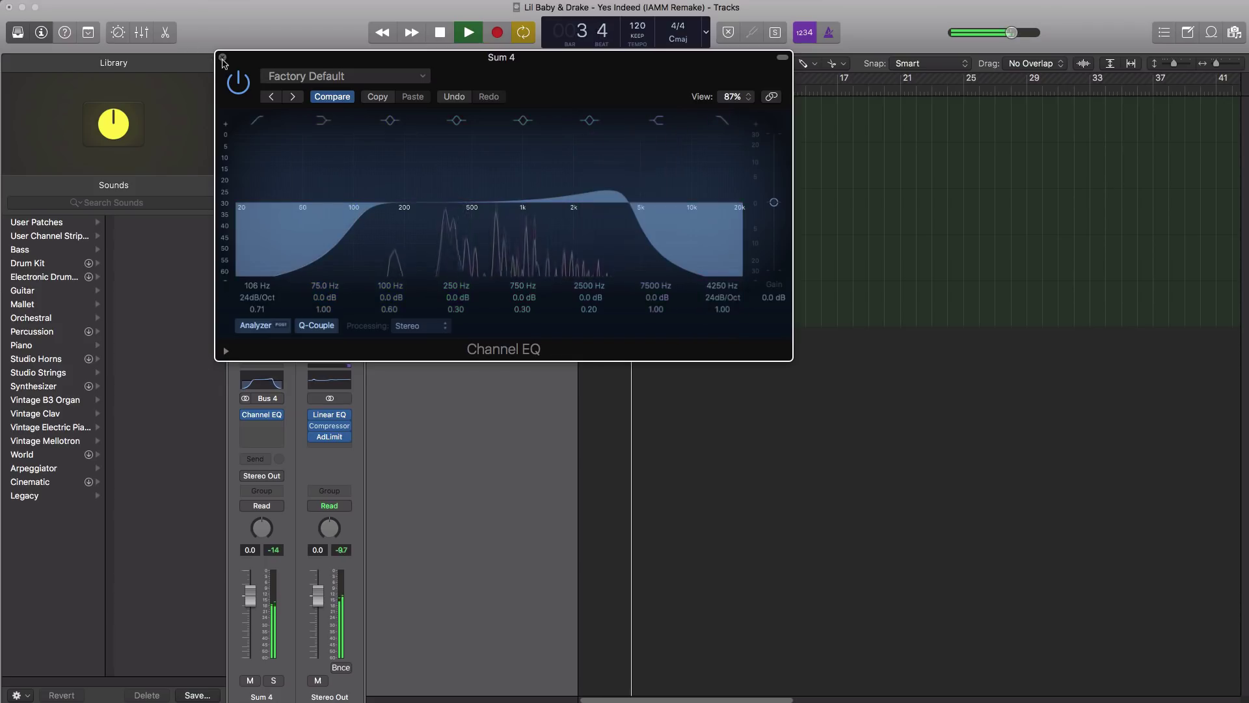
pyautogui.click(223, 57)
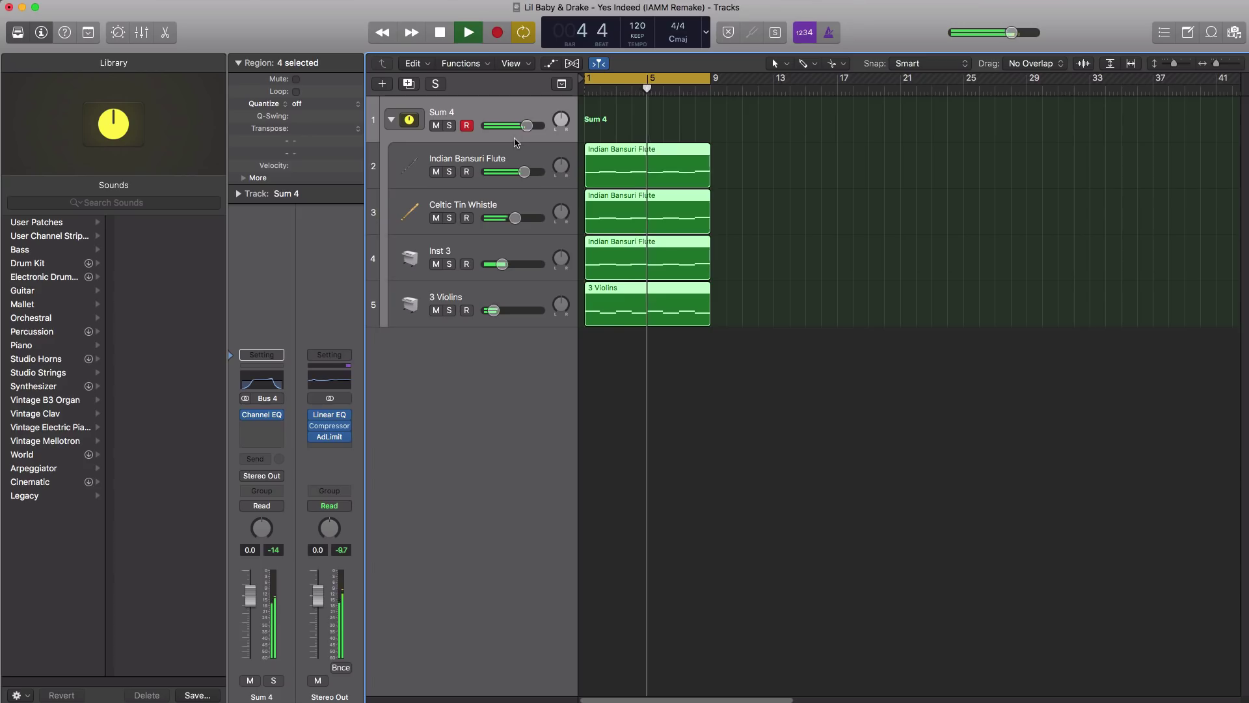
pyautogui.press('space')
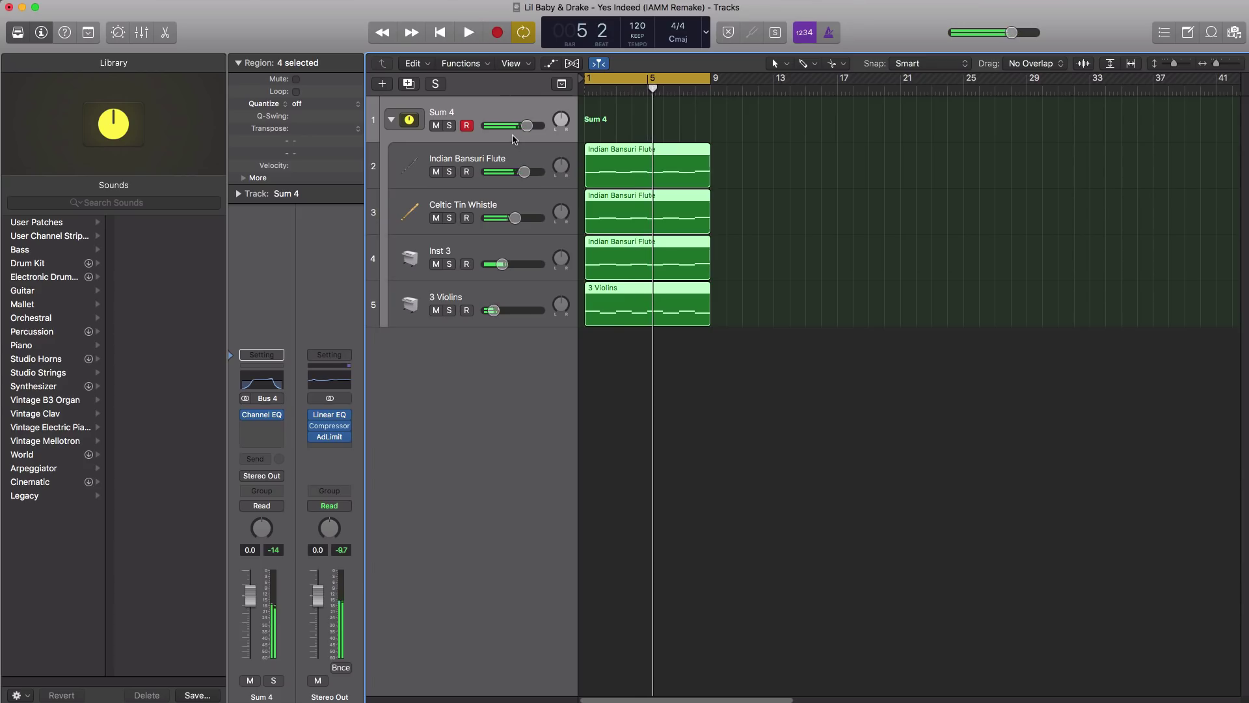
# - Insert a stereo Overdrive on the summing stack and set its drive to 17.50 dB and output to -12.5 dB
pyautogui.click(278, 429)
pyautogui.moveTo(287, 467)
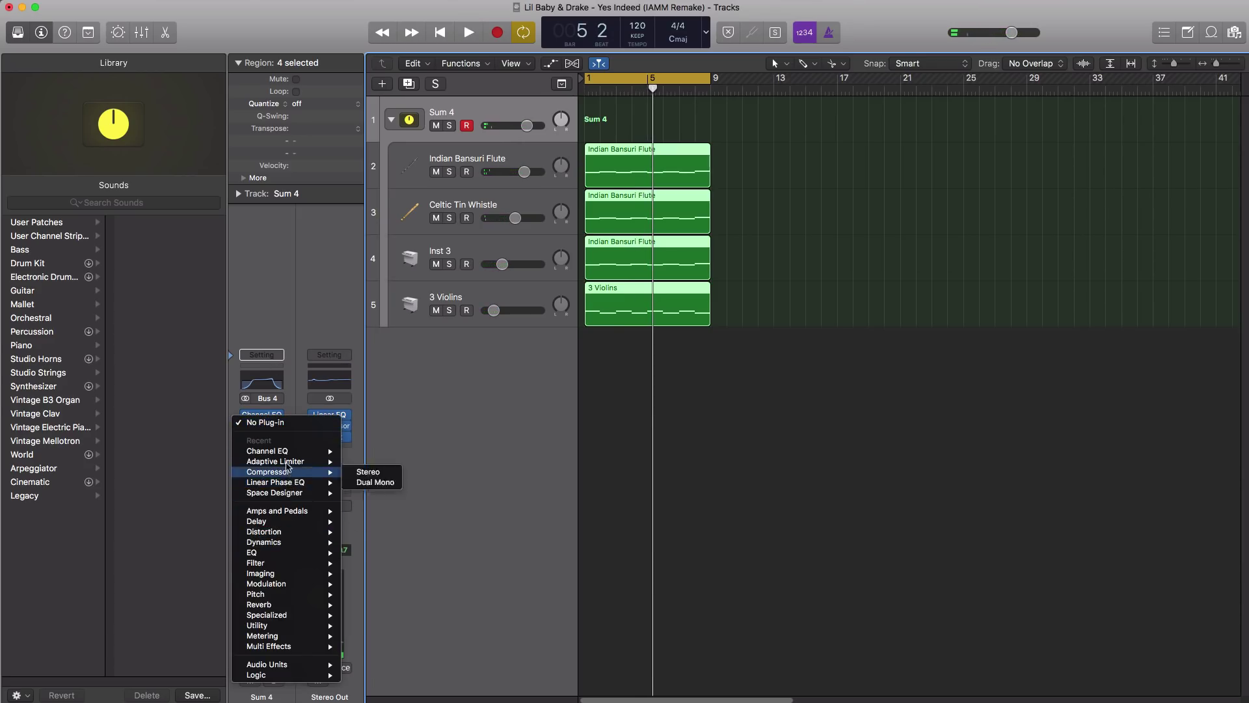
pyautogui.moveTo(291, 535)
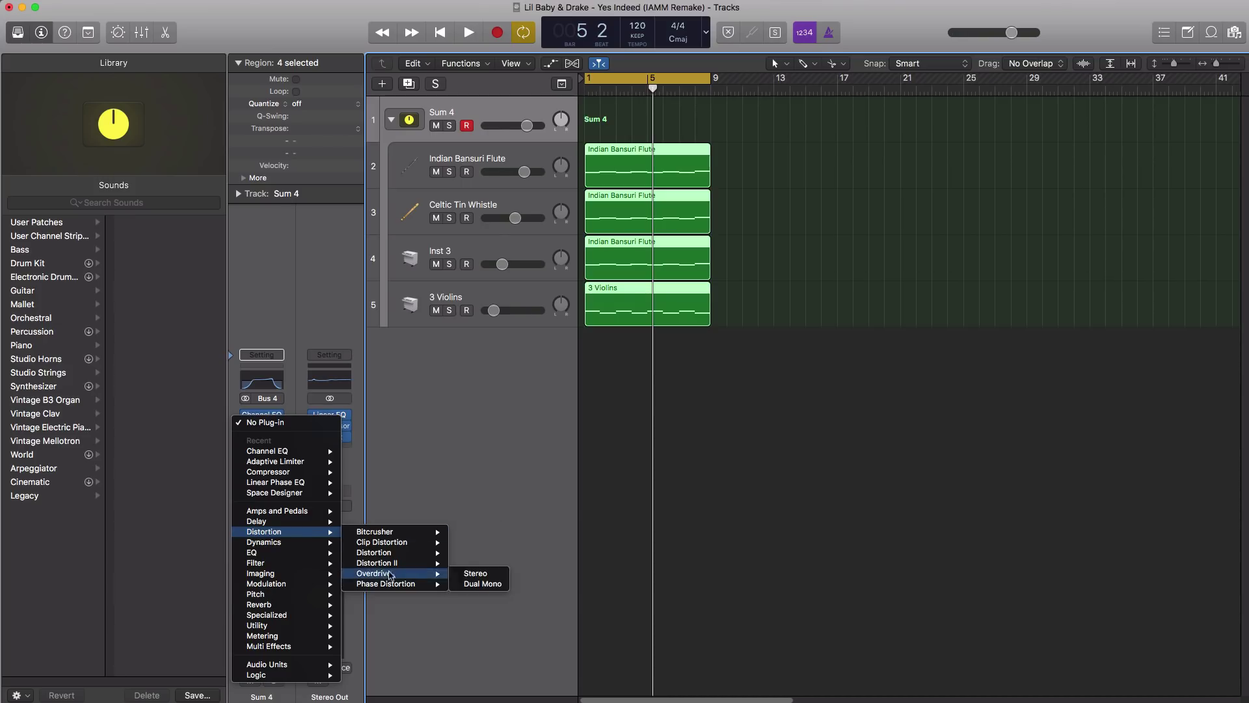
pyautogui.click(475, 573)
pyautogui.press('space')
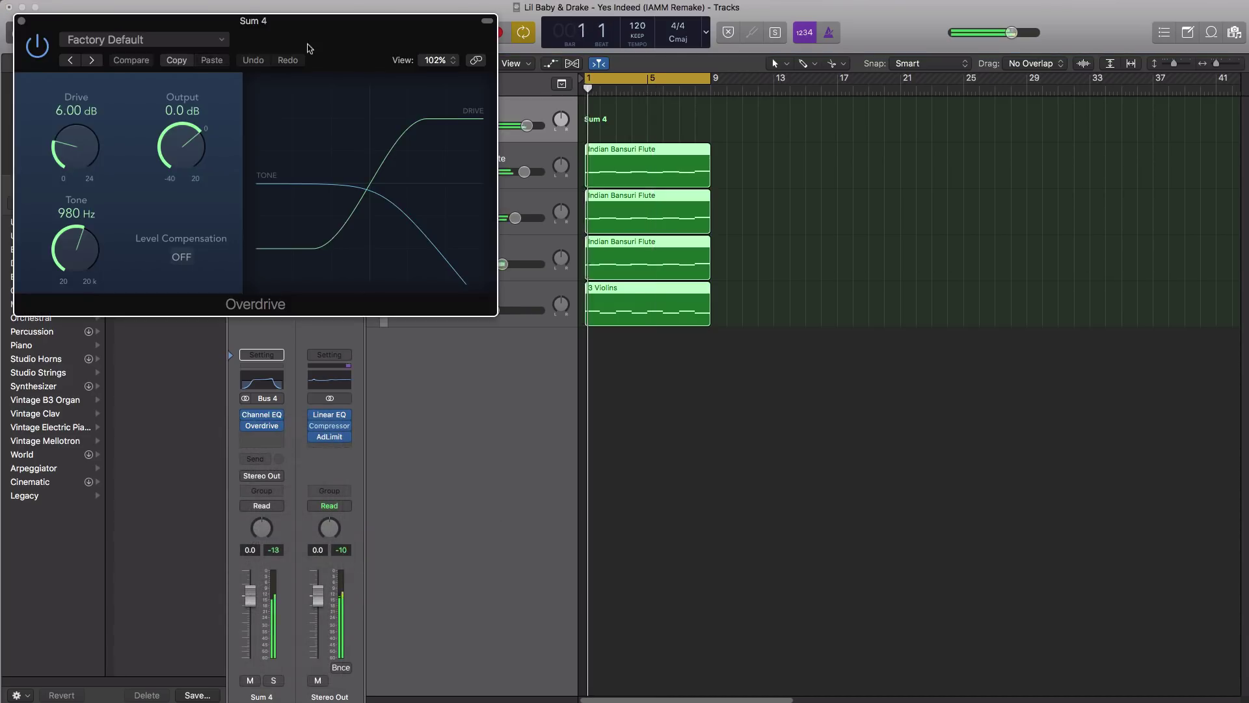
pyautogui.moveTo(838, 250); pyautogui.dragTo(835, 249)
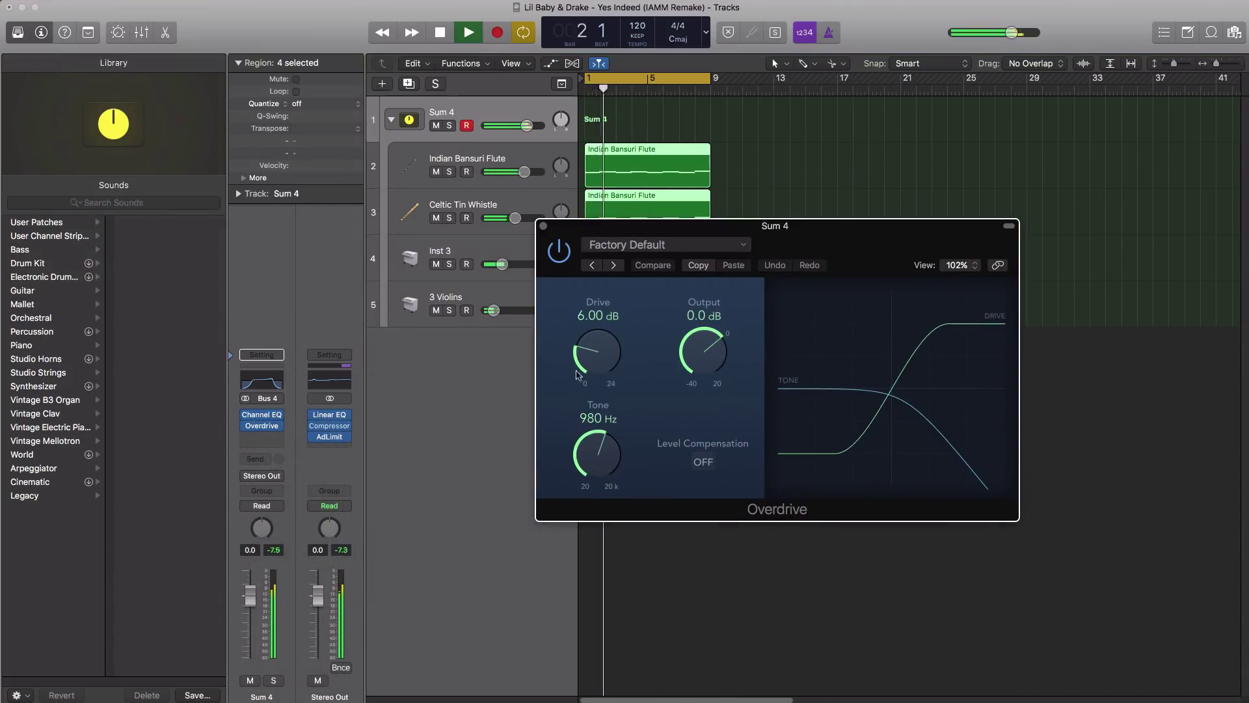
pyautogui.moveTo(581, 363); pyautogui.dragTo(570, 334)
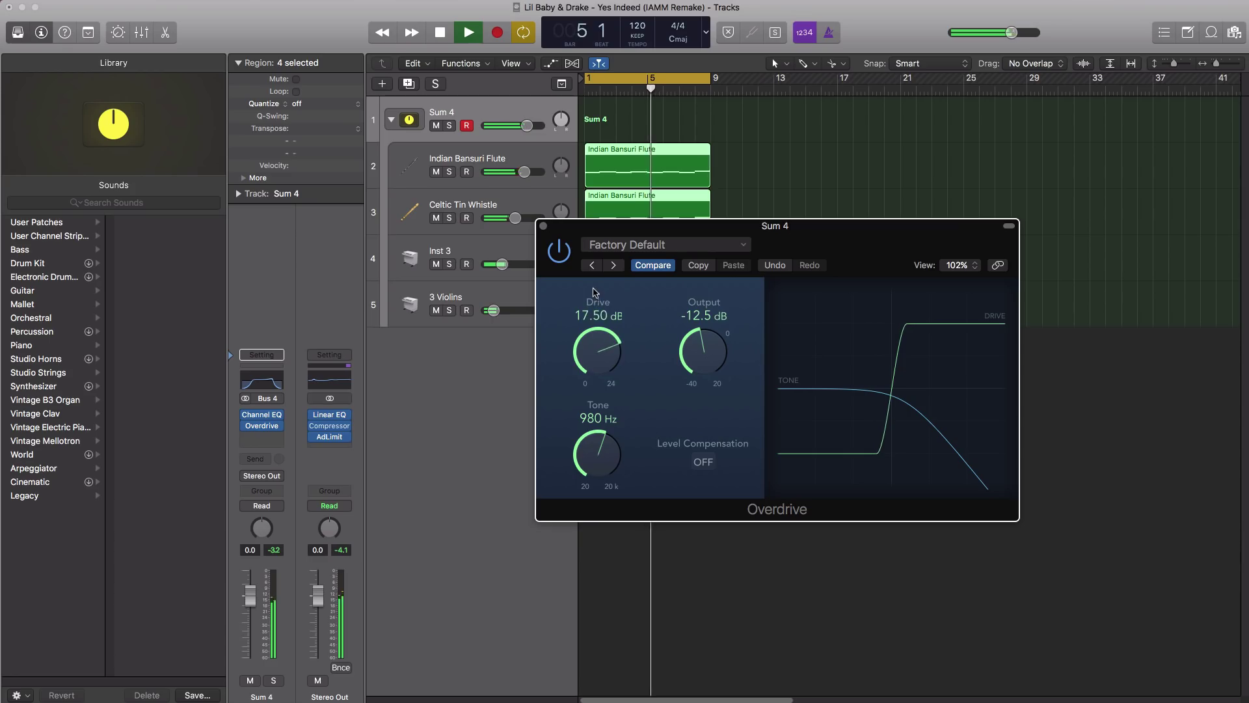
# - Set the Overdrive's tone to 3700 Hz, drive to 17.00 dB and output to -16.0 dB, and lower the summing stack's volume to -4.5 dB
pyautogui.moveTo(617, 403); pyautogui.dragTo(593, 406)
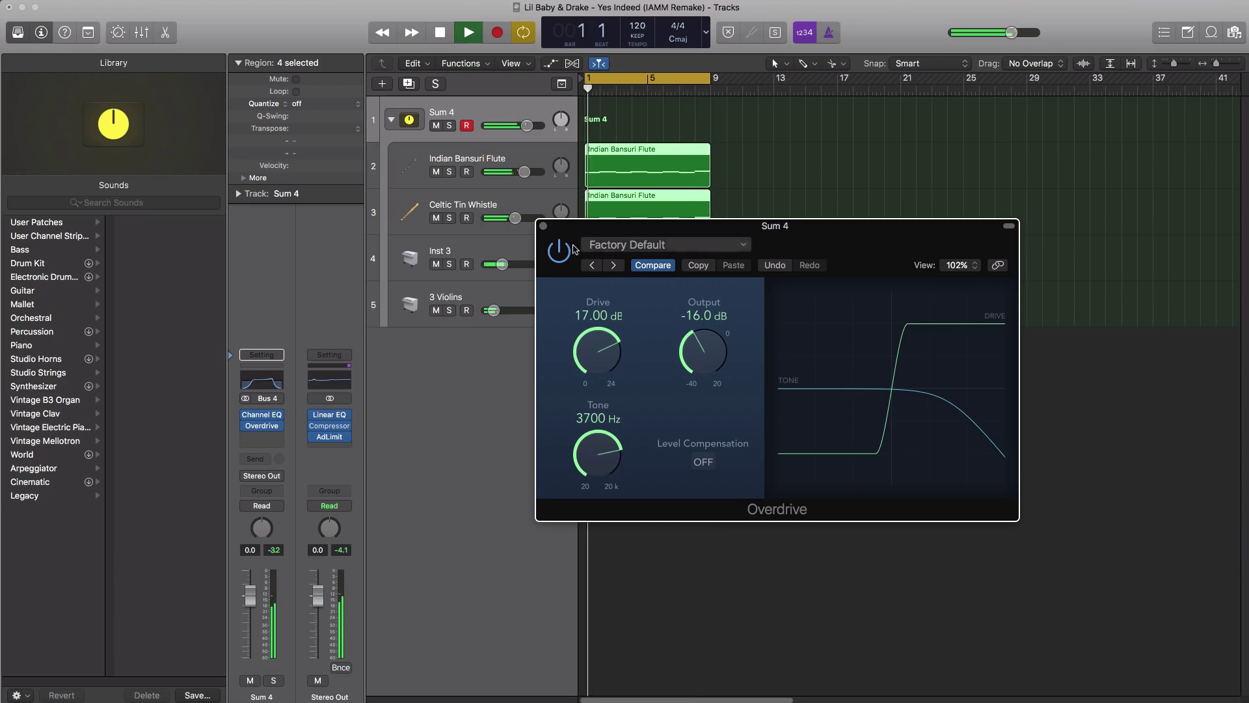
pyautogui.click(544, 226)
pyautogui.moveTo(527, 126); pyautogui.dragTo(515, 126)
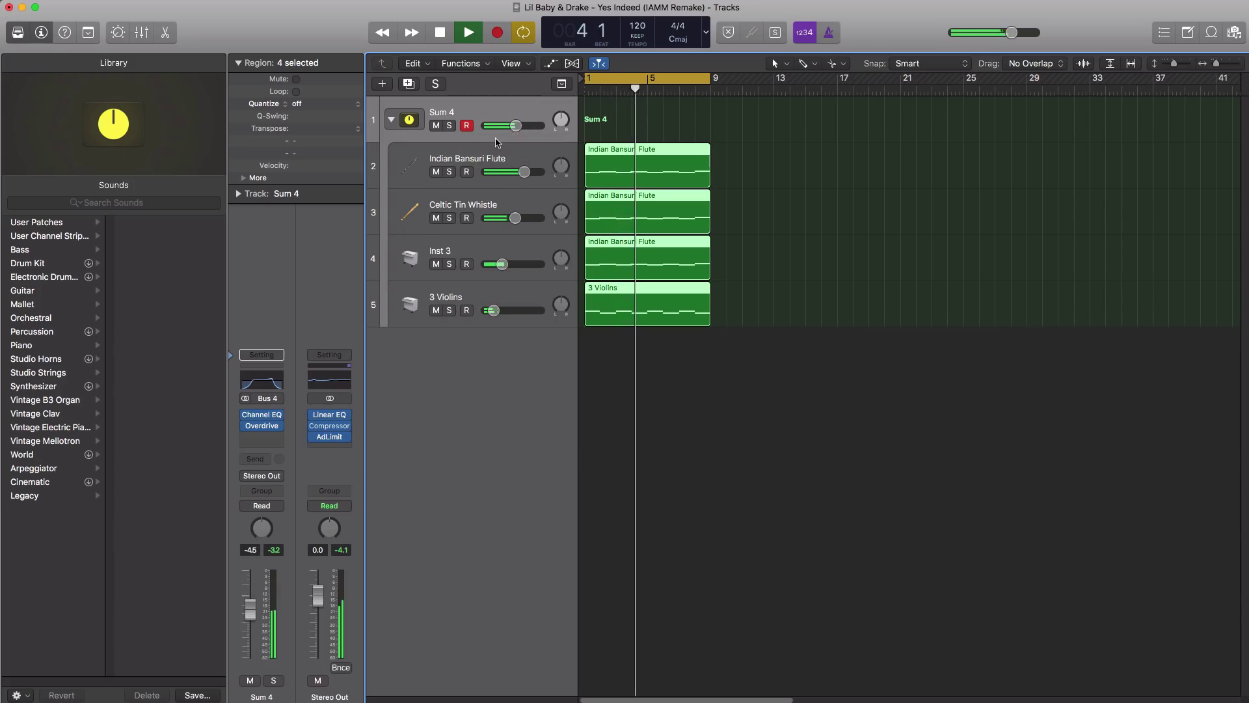
pyautogui.press('space')
# - Insert Space Designer on the summing stack, set its dry level to -7.4 dB and wet level to -8.8 dB, and close it
pyautogui.click(258, 438)
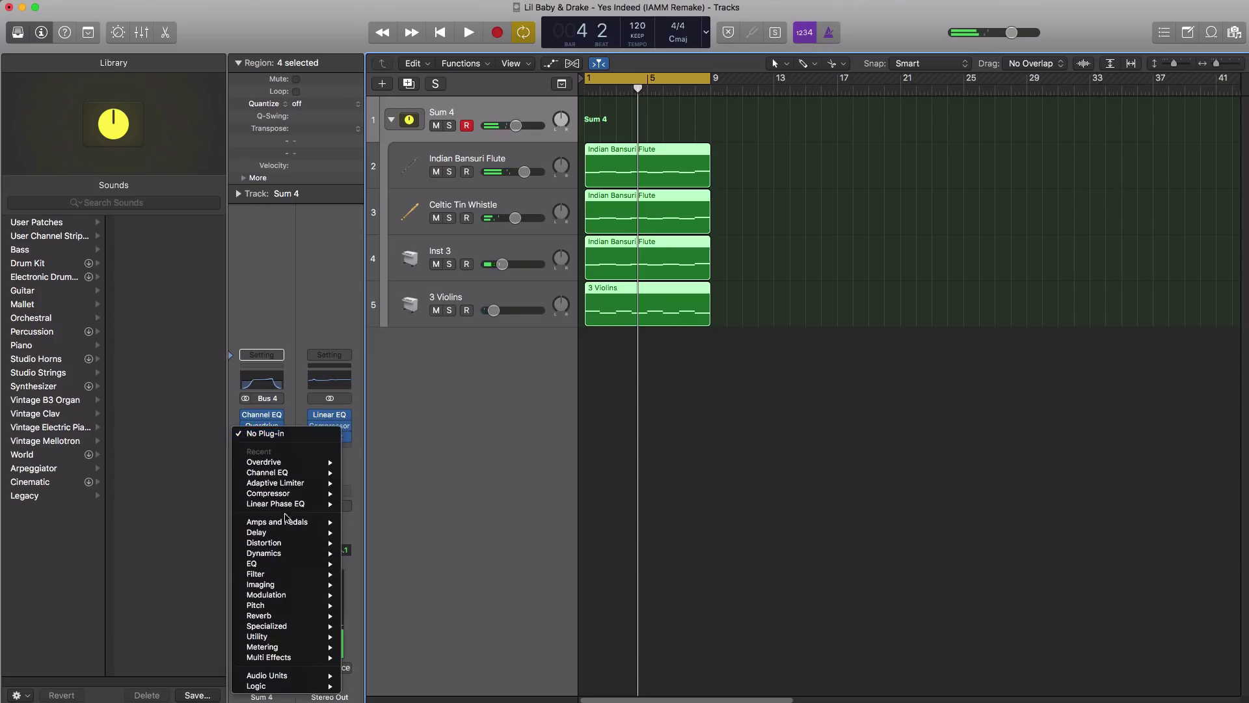
pyautogui.moveTo(303, 619)
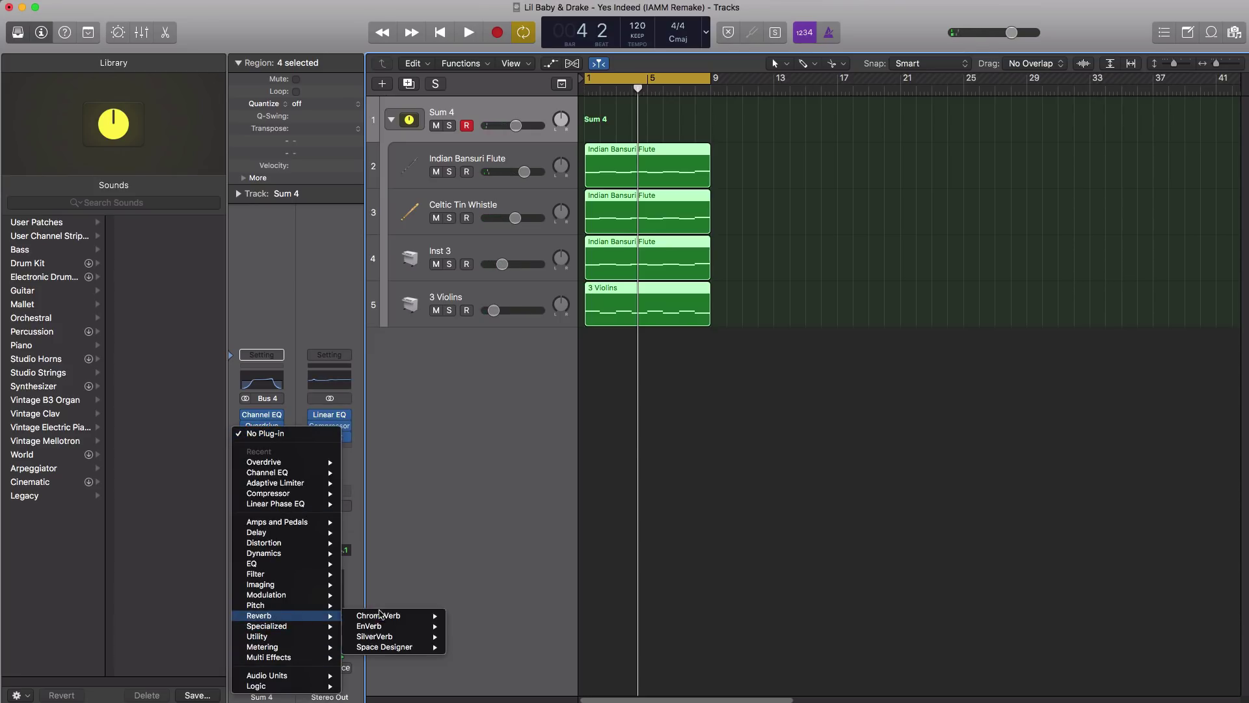
pyautogui.click(464, 648)
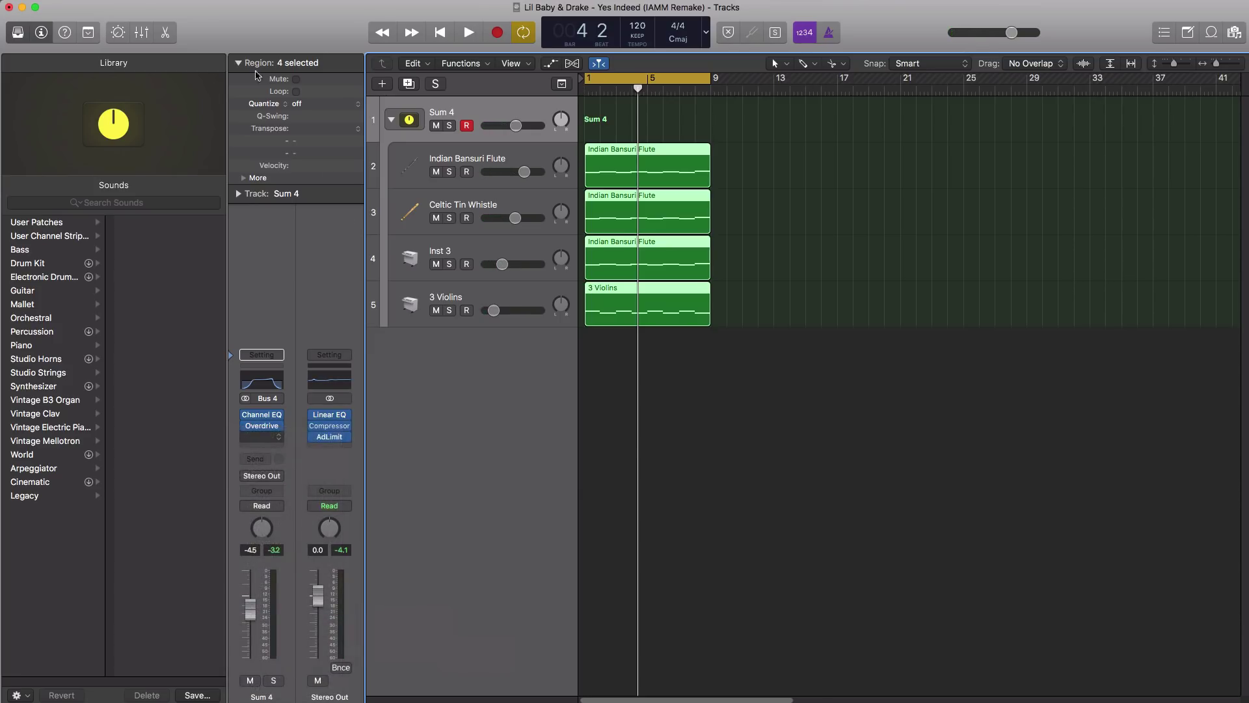
pyautogui.press('space')
pyautogui.click(556, 91)
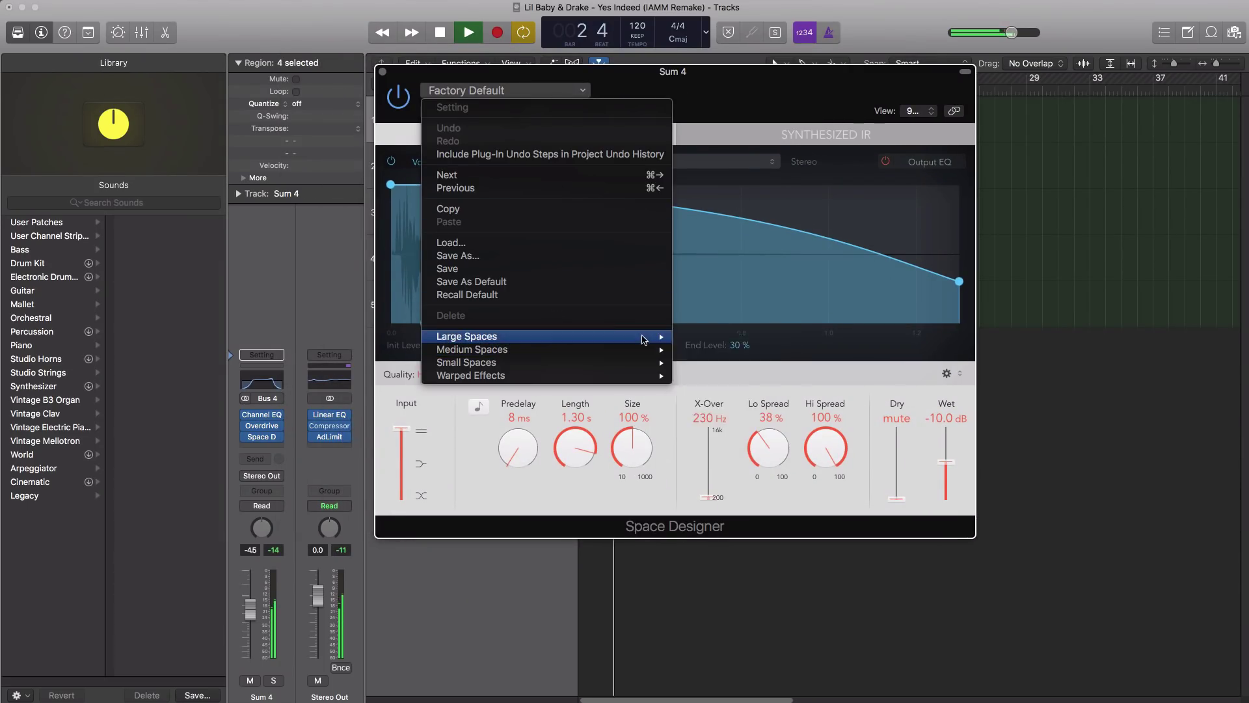
pyautogui.click(896, 471)
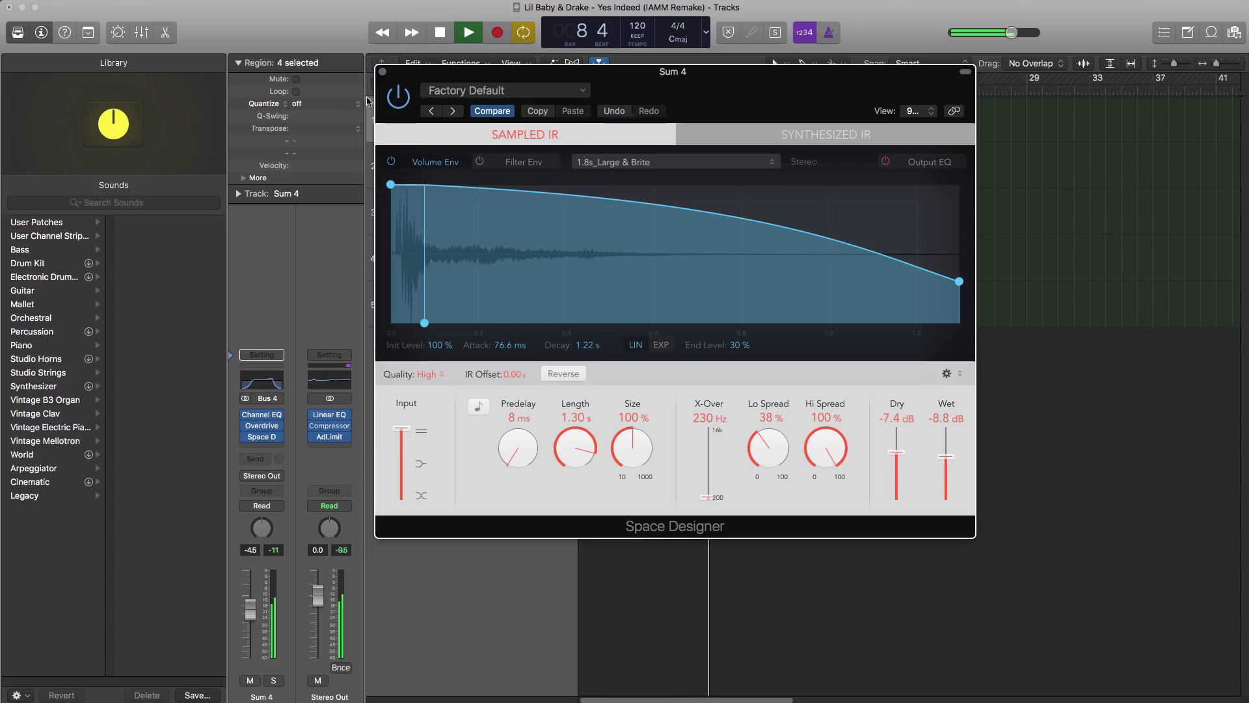
pyautogui.click(382, 72)
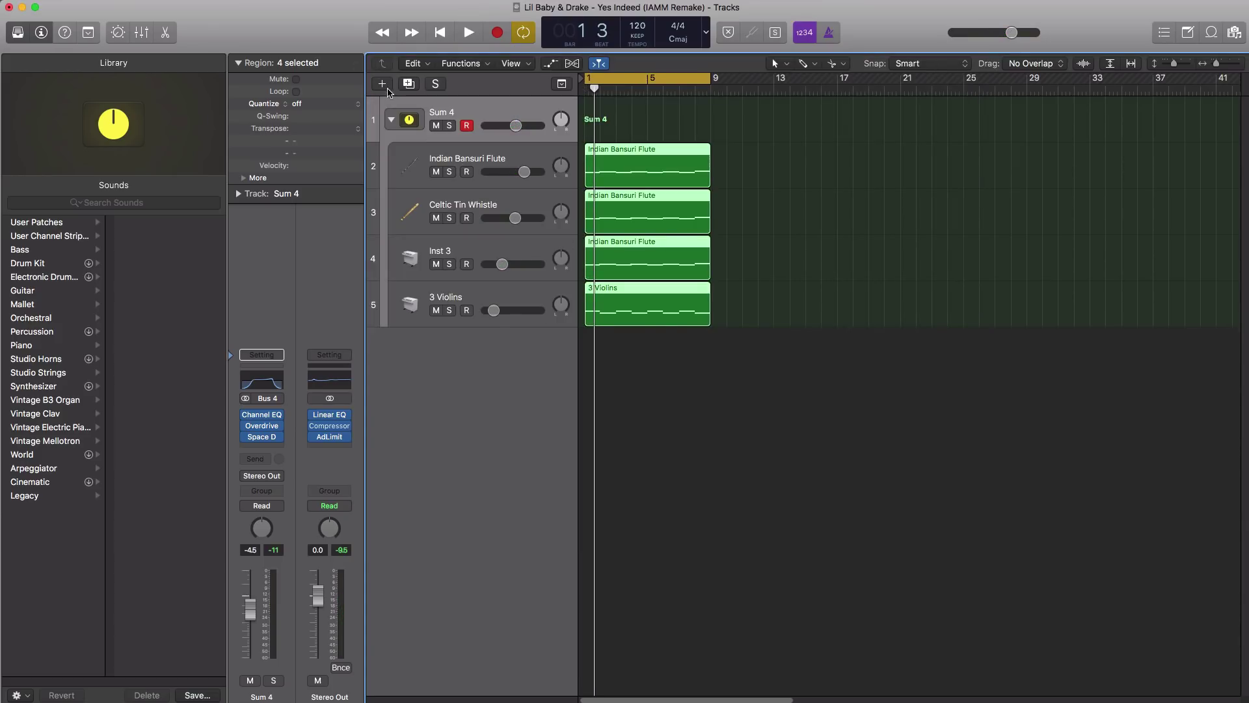
# - Create a software instrument track and load the "yes indeed drum kit" into an EXS24 sampler on it
pyautogui.click(382, 83)
pyautogui.press('Return')
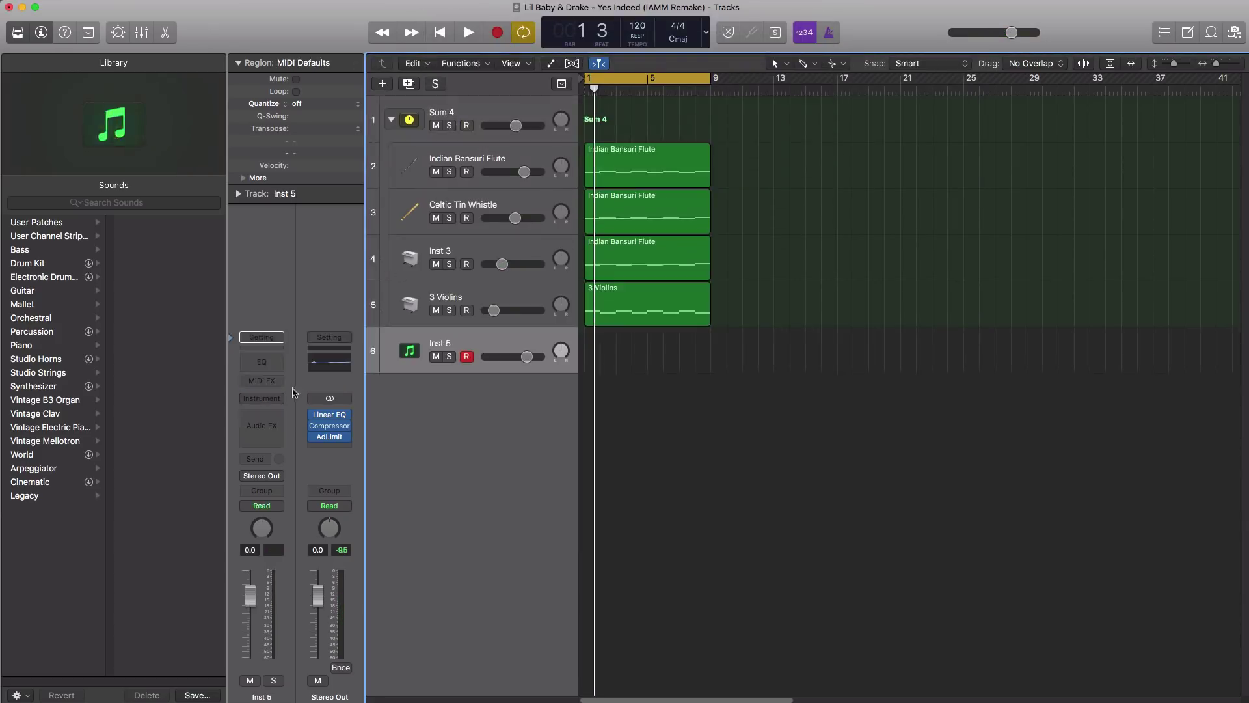
pyautogui.click(279, 398)
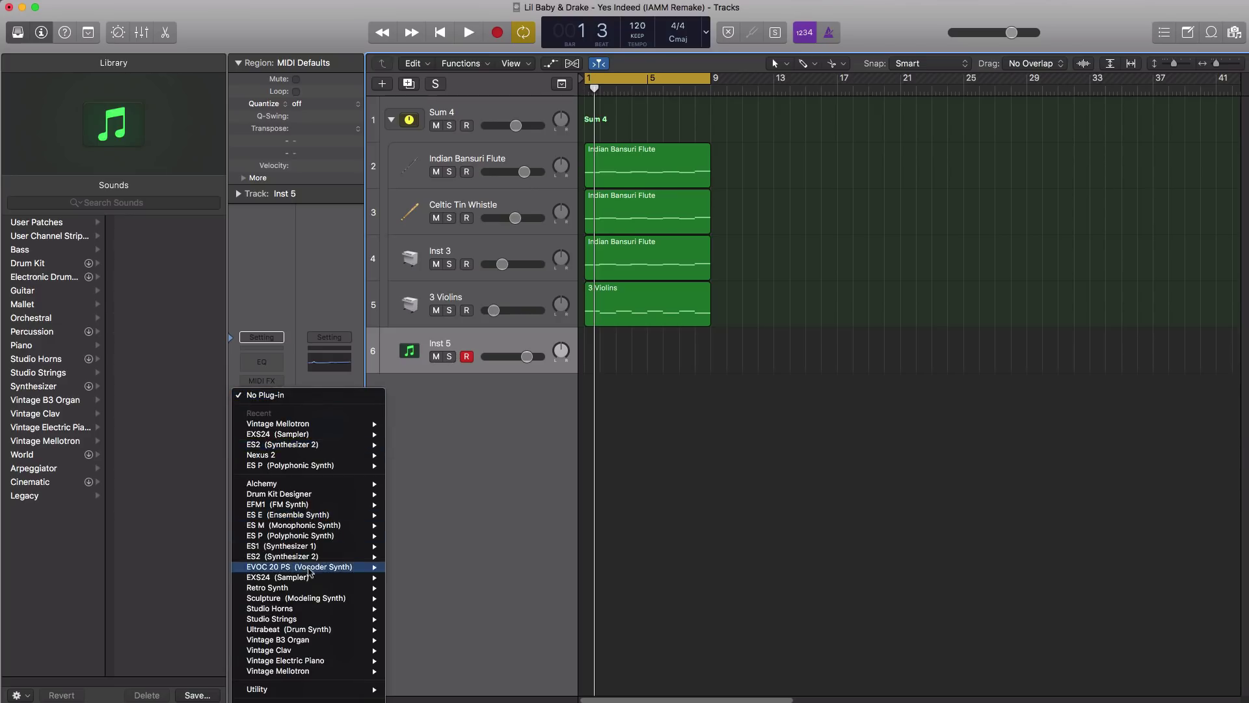
pyautogui.moveTo(305, 648)
pyautogui.click(278, 577)
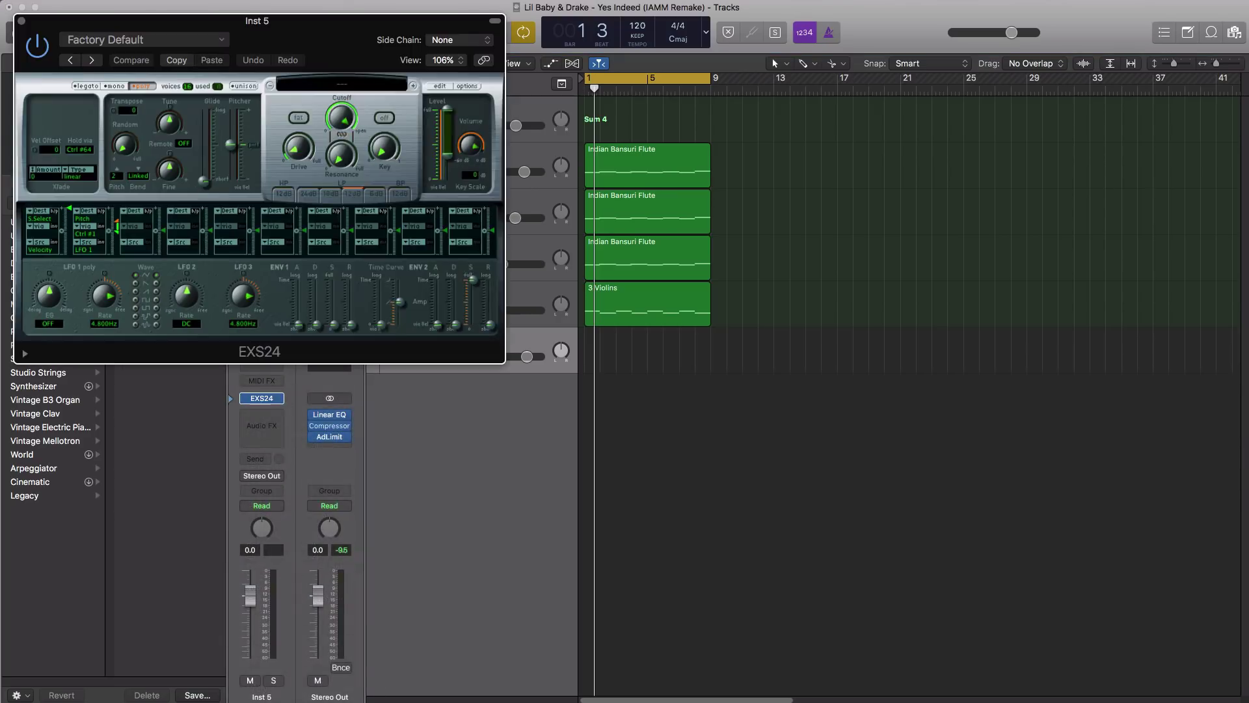
pyautogui.click(350, 93)
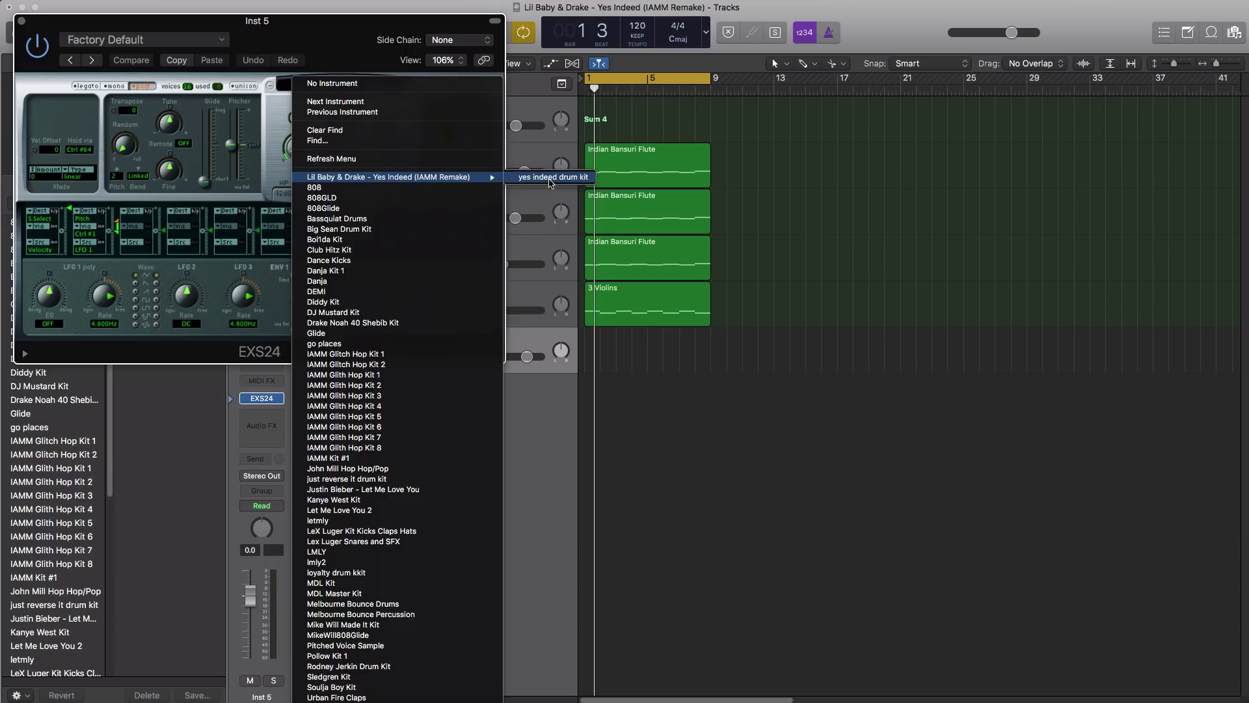
pyautogui.click(551, 178)
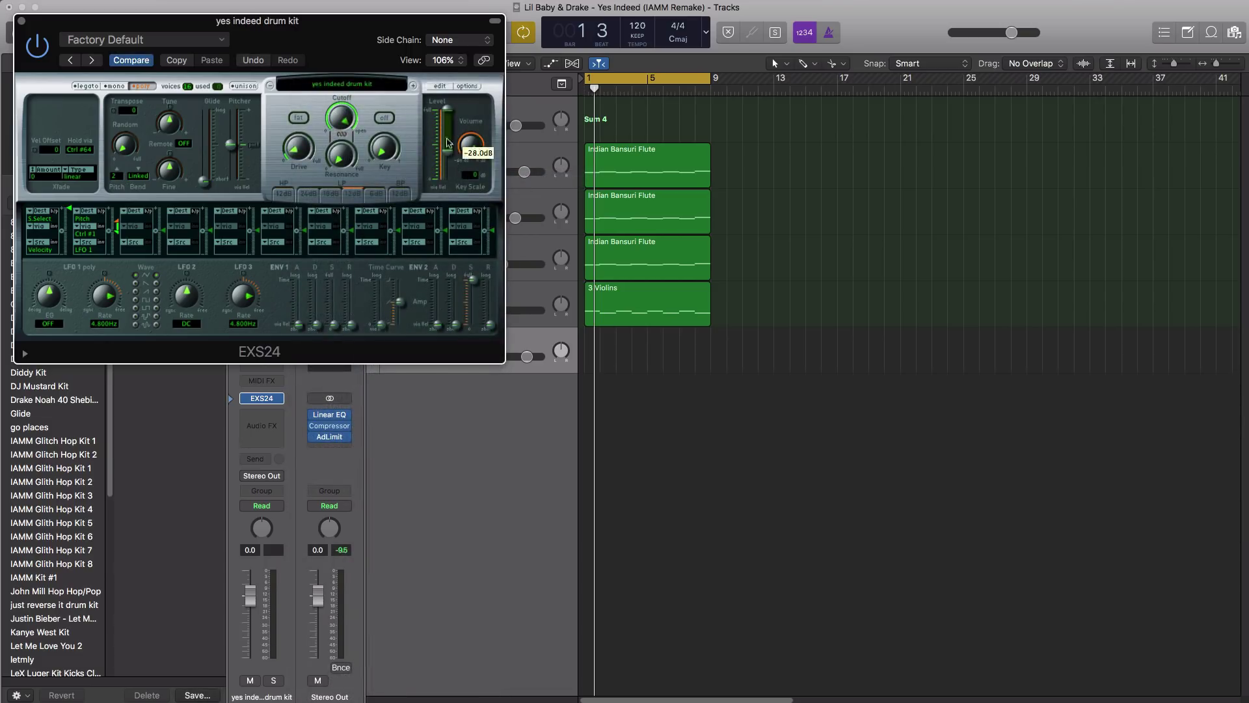
pyautogui.click(23, 22)
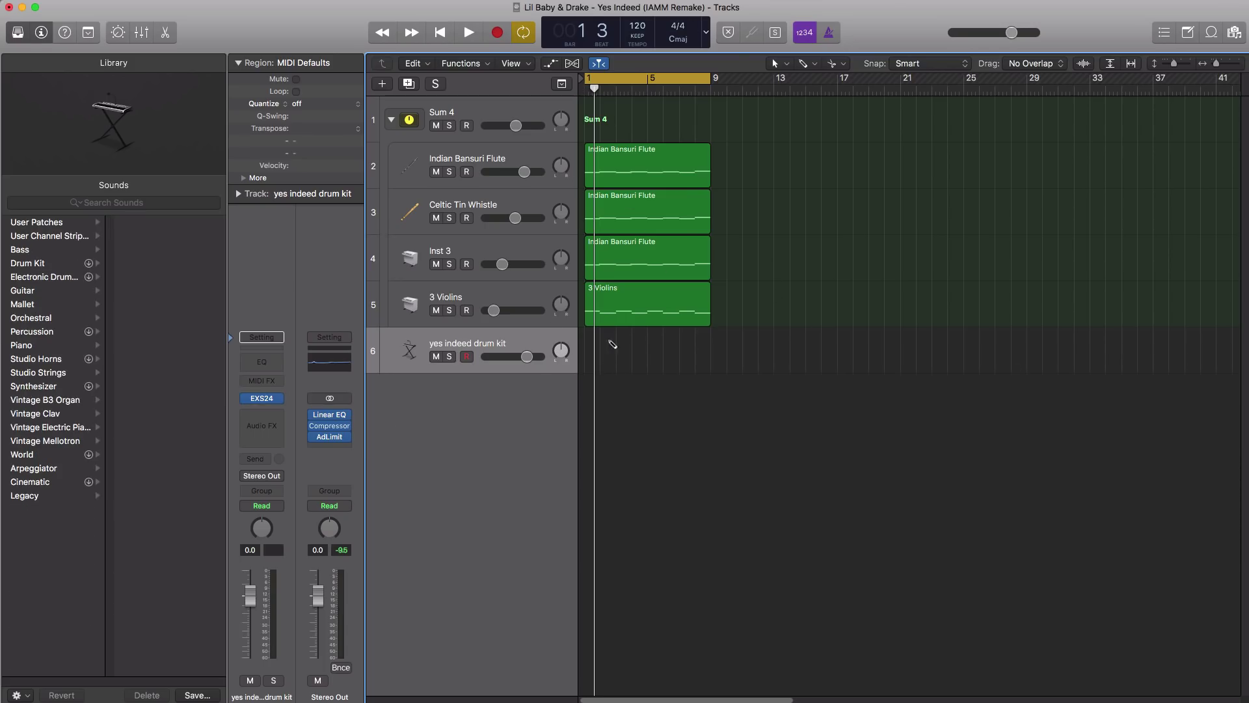
# - Set the cycle range from bar 3 to bar 9 and create an empty region of that length on the drum kit track
pyautogui.keyDown('ctrl'); pyautogui.keyDown('alt'); pyautogui.click(612, 111); pyautogui.keyUp('alt'); pyautogui.keyUp('ctrl')
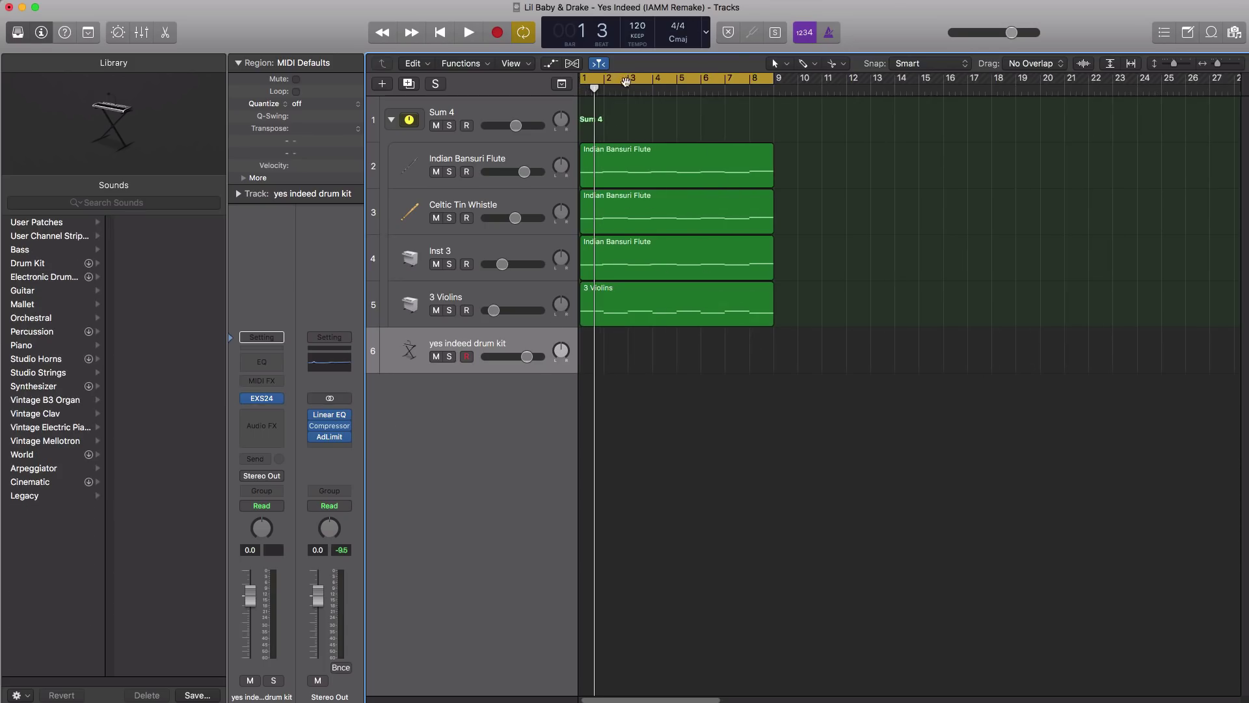
pyautogui.click(626, 81)
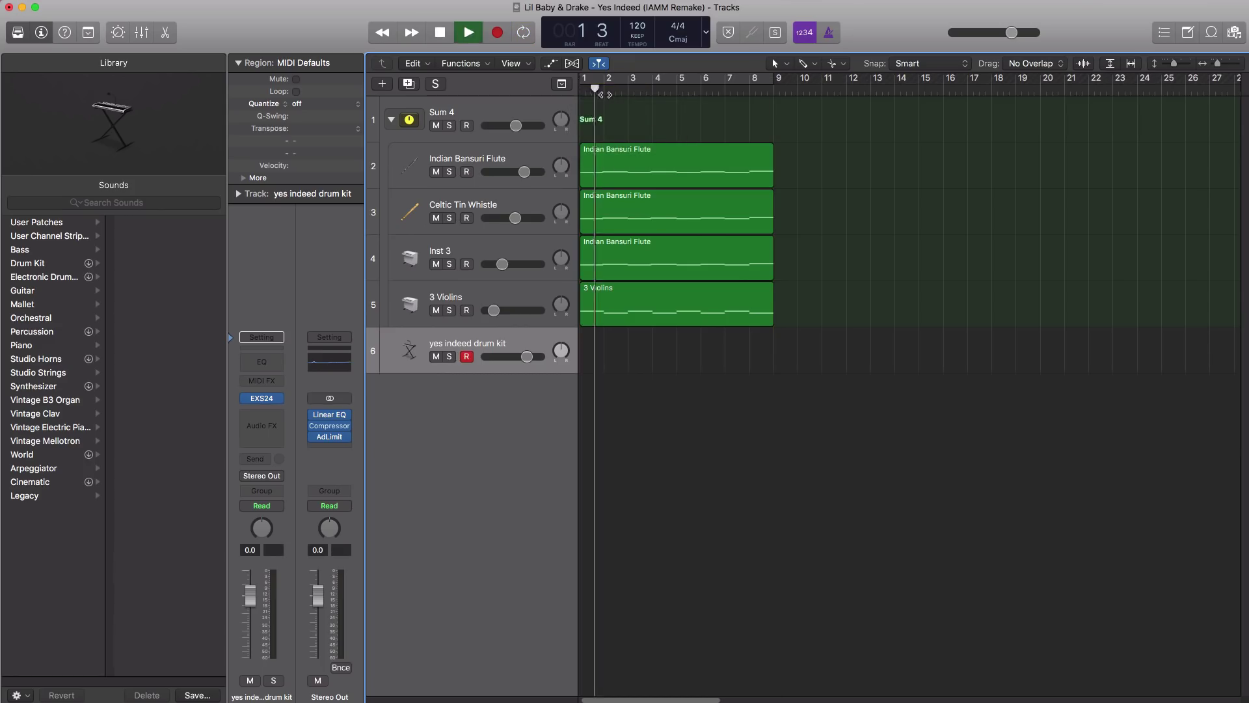
pyautogui.press('space')
pyautogui.press('space')
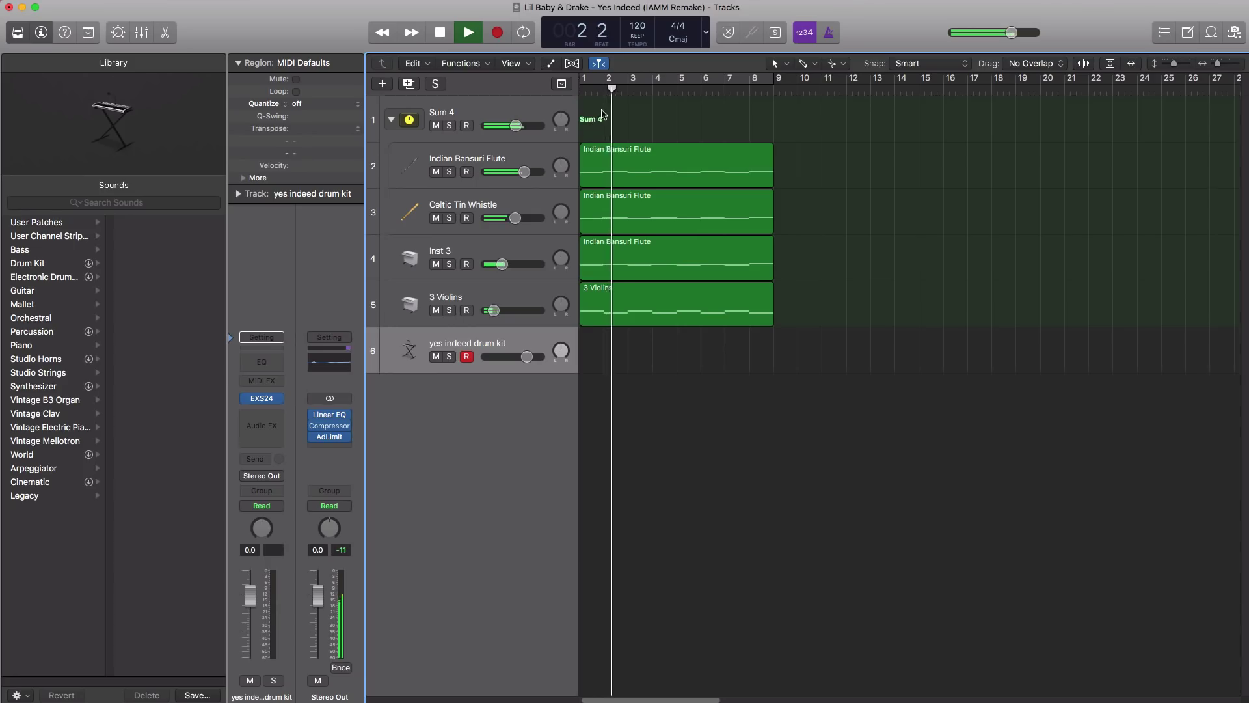
pyautogui.press('space')
pyautogui.moveTo(635, 81); pyautogui.dragTo(764, 78)
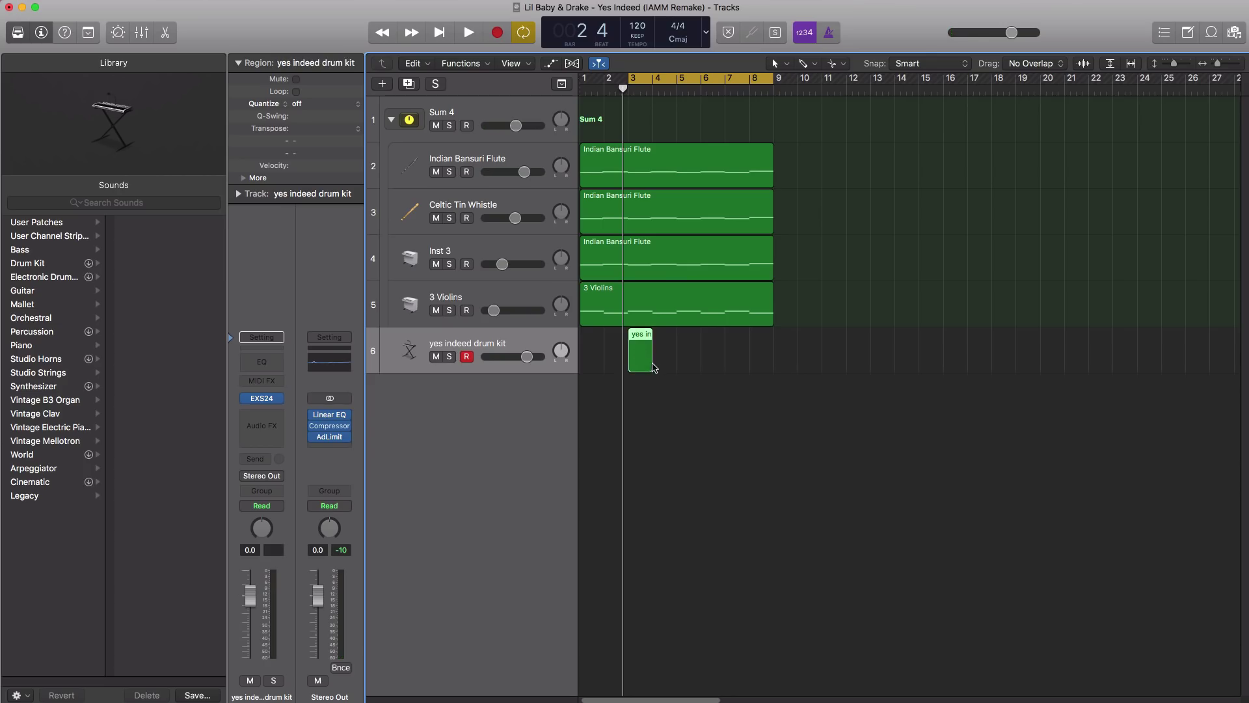
pyautogui.moveTo(653, 366); pyautogui.dragTo(774, 360)
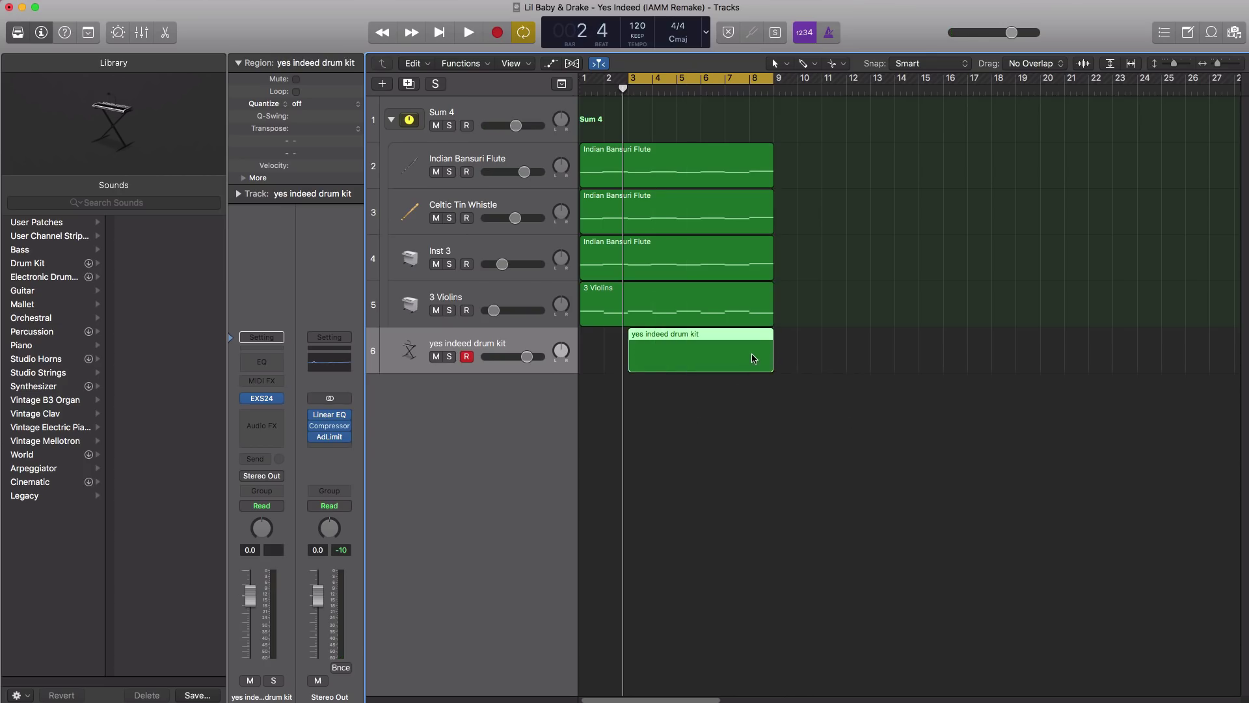
# - Open the drum kit region for note editing and place C♯1 notes on beat 3 of bars 3 and 4
pyautogui.doubleClick(753, 359)
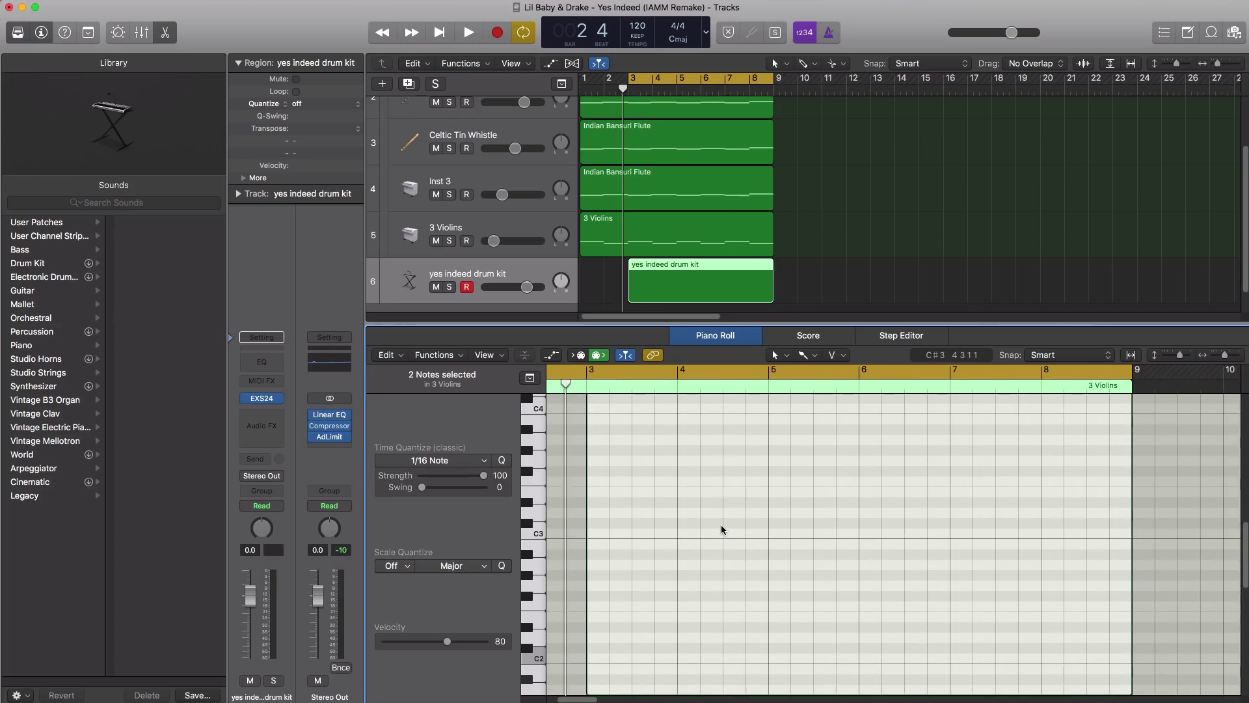
pyautogui.scroll(-10, 720, 525)
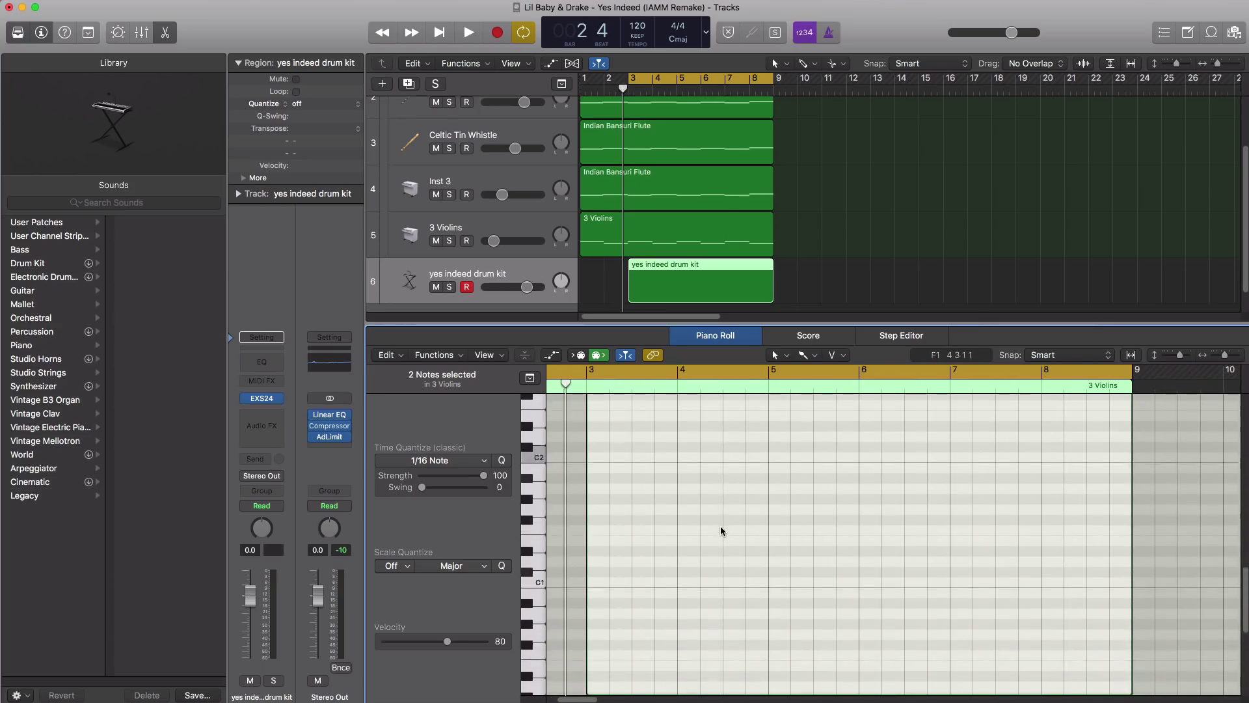
pyautogui.scroll(-2, 720, 530)
pyautogui.click(640, 542)
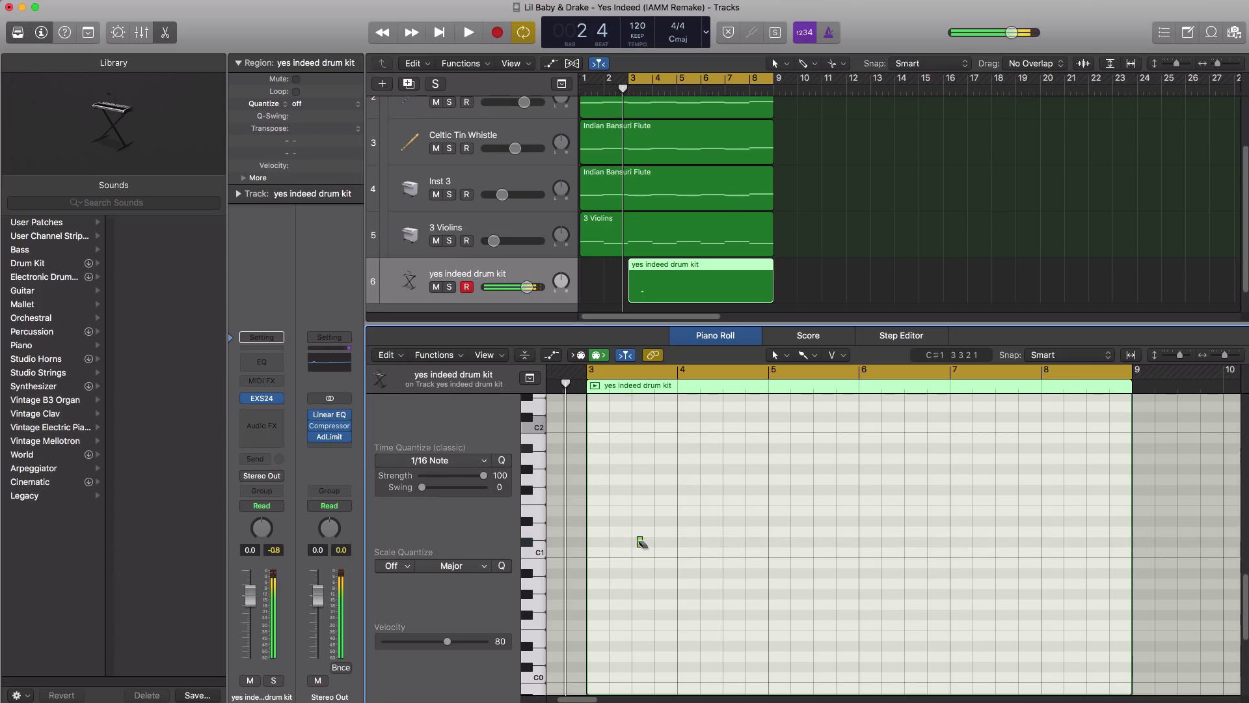
pyautogui.click(639, 545)
pyautogui.moveTo(635, 545)
pyautogui.mouseDown()
pyautogui.moveTo(781, 550)
pyautogui.moveTo(648, 541)
pyautogui.mouseUp()
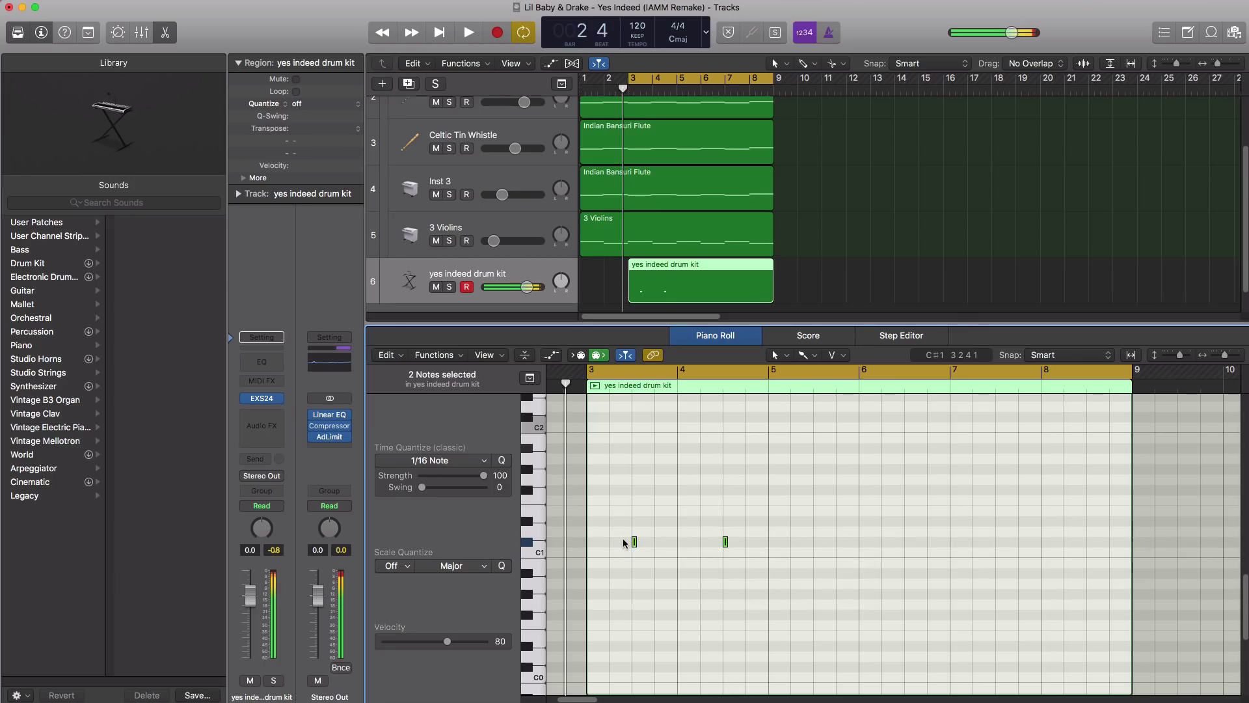
# - Repeat the two C♯1 notes through bar 8, play the loop, and set the drum kit track's volume to -0.3 dB
pyautogui.press('super+r')
pyautogui.press('Return')
pyautogui.press('space')
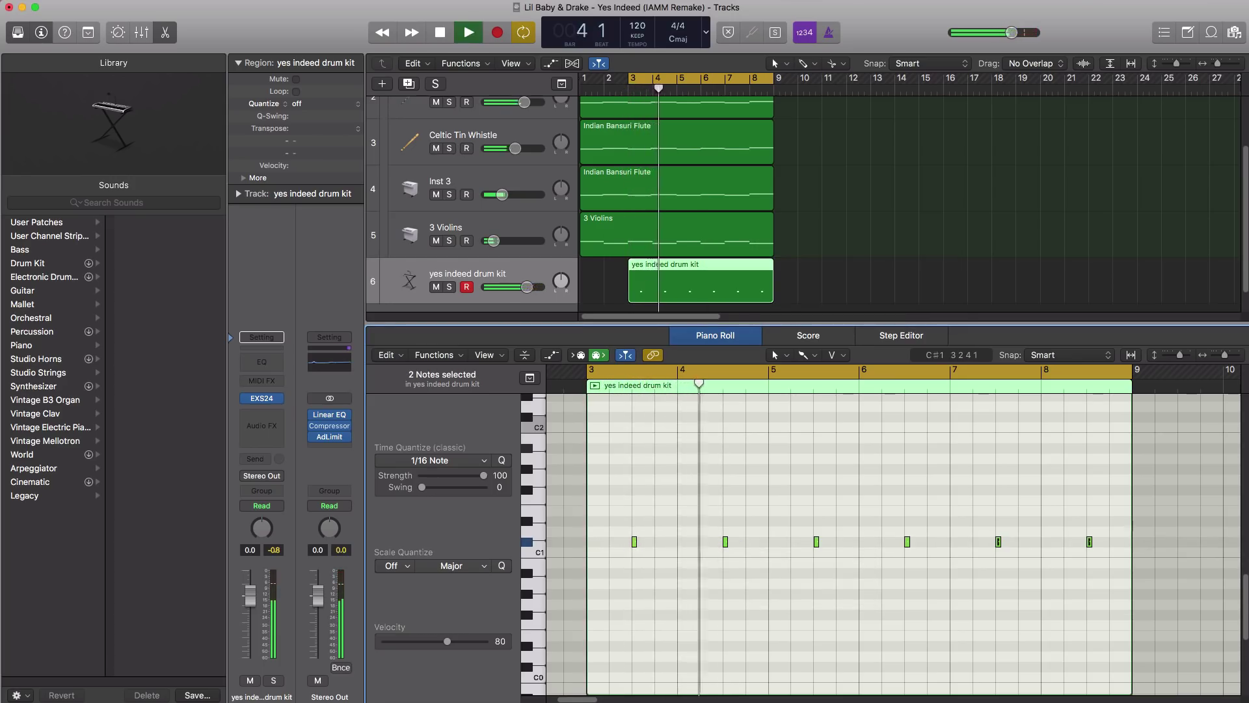
pyautogui.scroll(3, 757, 520)
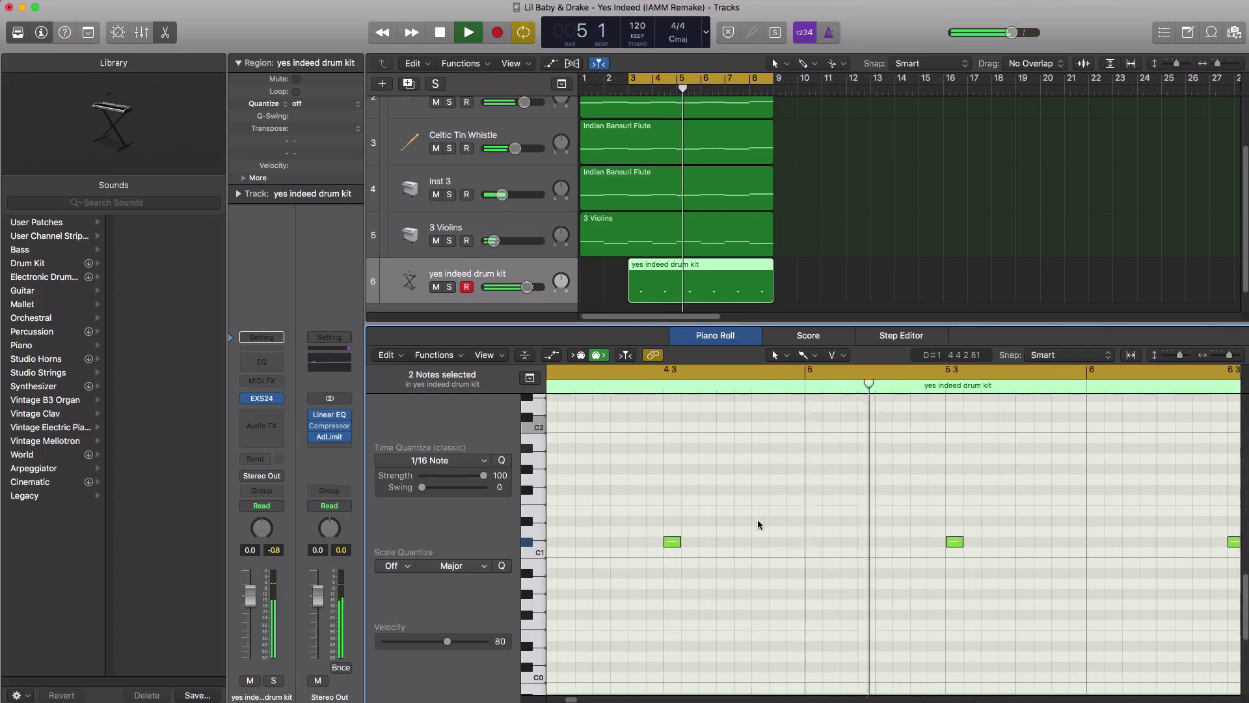
pyautogui.hscroll(-5, 757, 519)
pyautogui.scroll(-3, 759, 519)
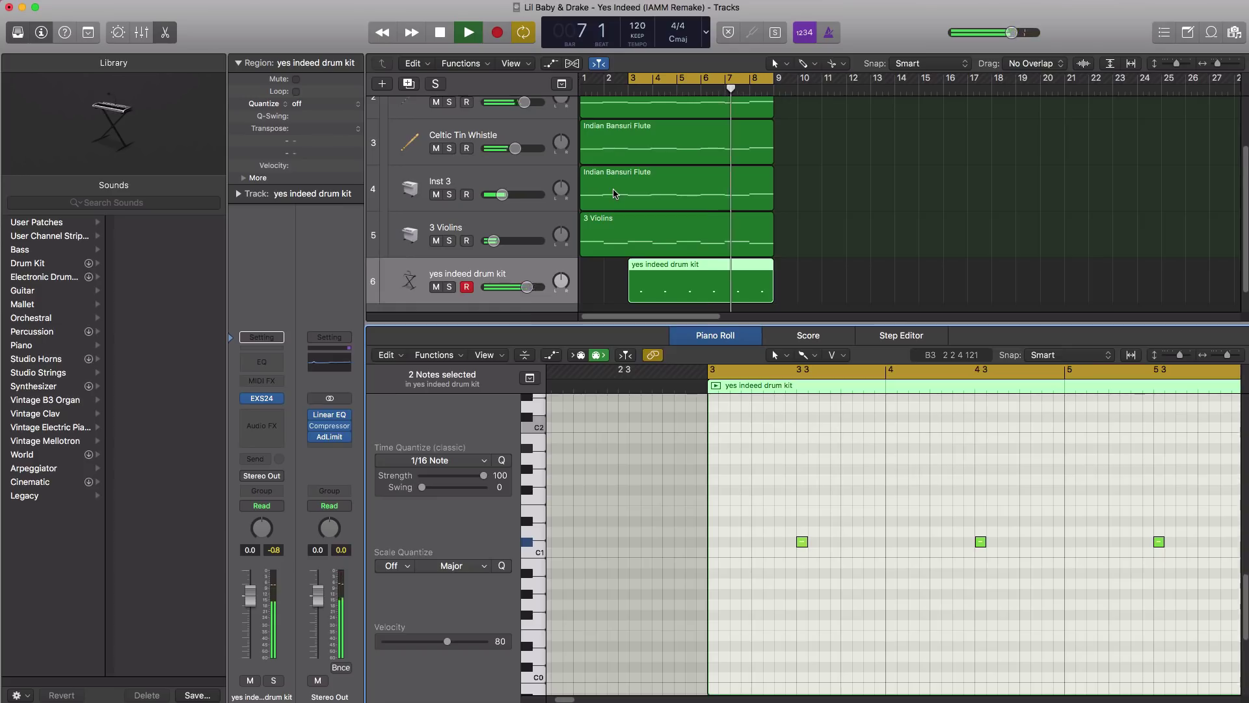
pyautogui.press('x')
pyautogui.press('x')
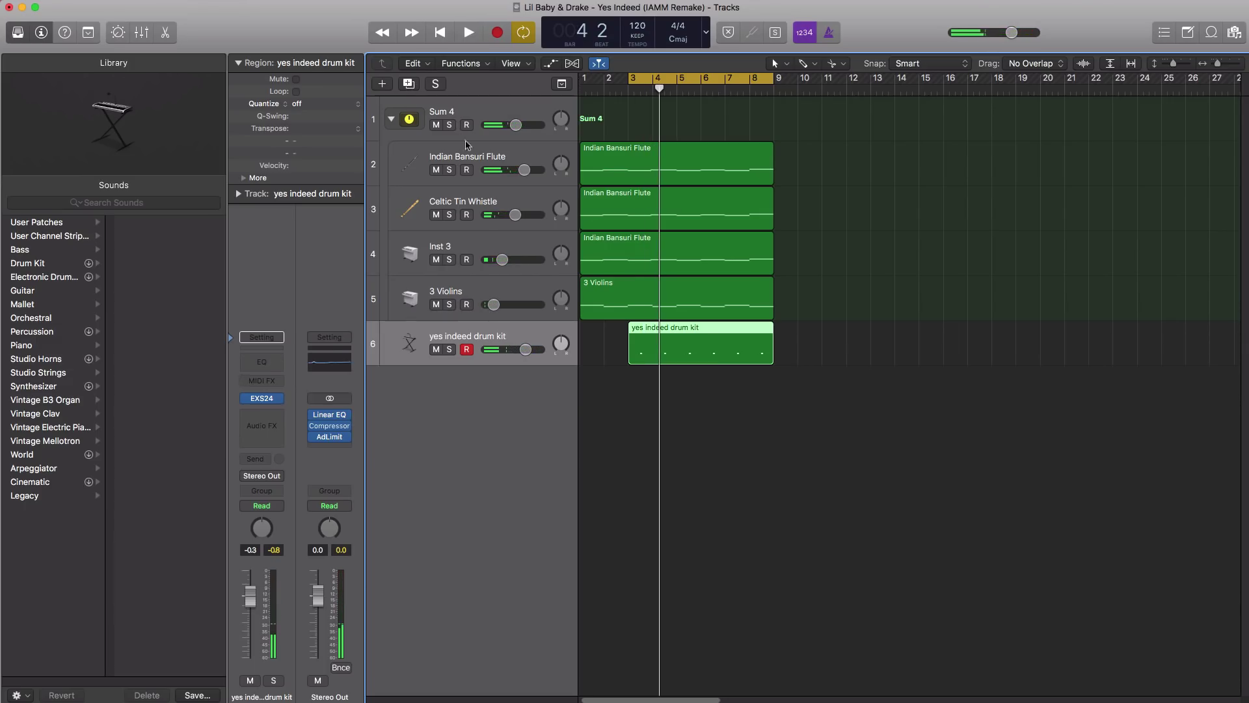
# - Duplicate the drum kit track and open a new empty region on it from bar 3 to bar 9 for note editing
pyautogui.press('super+d')
pyautogui.moveTo(650, 394); pyautogui.dragTo(774, 394)
pyautogui.press('e')
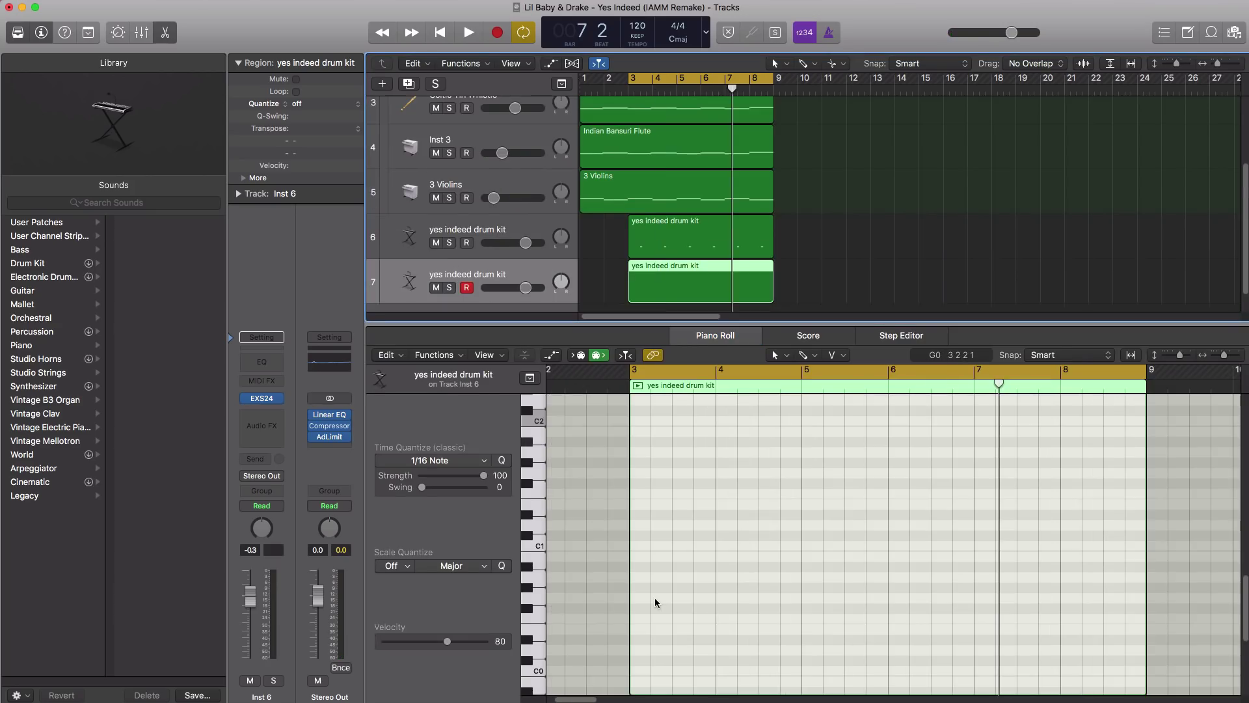
# - Place F0 notes on beats 1 and 4 of bar 3 in the second drum kit region, checking them with playback
pyautogui.scroll(-2, 654, 598)
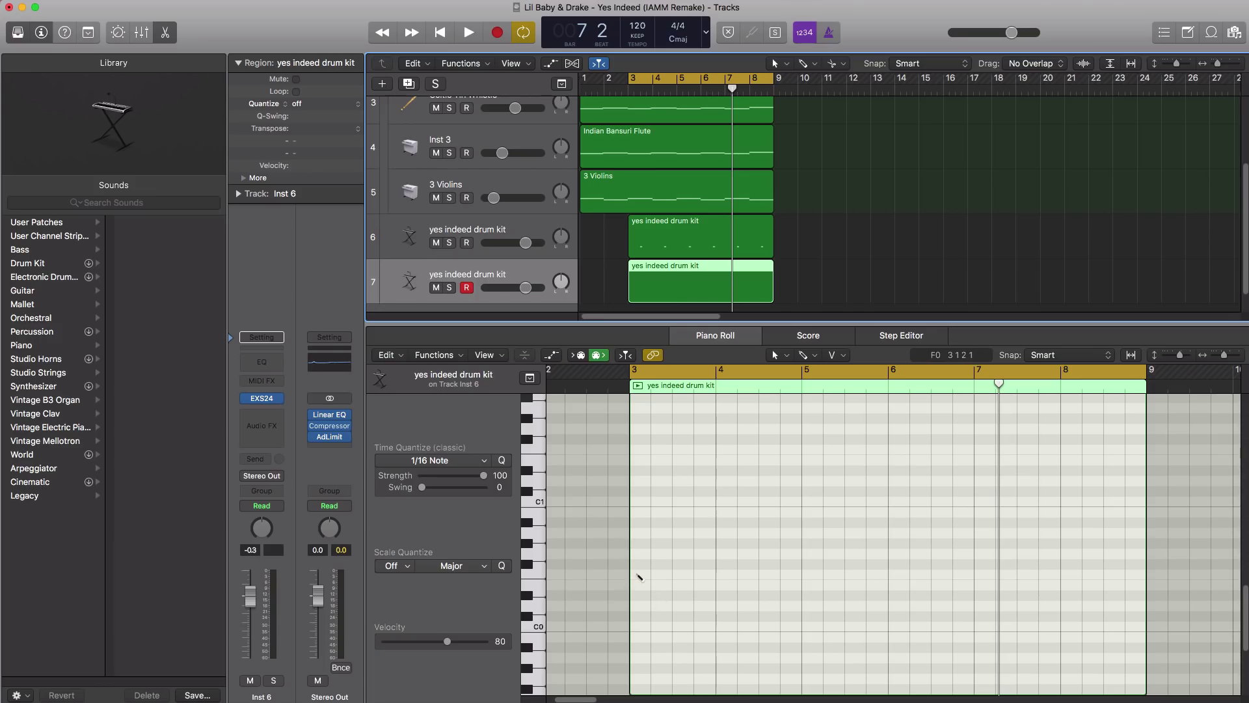
pyautogui.click(640, 576)
pyautogui.press('space')
pyautogui.moveTo(640, 577); pyautogui.dragTo(635, 579)
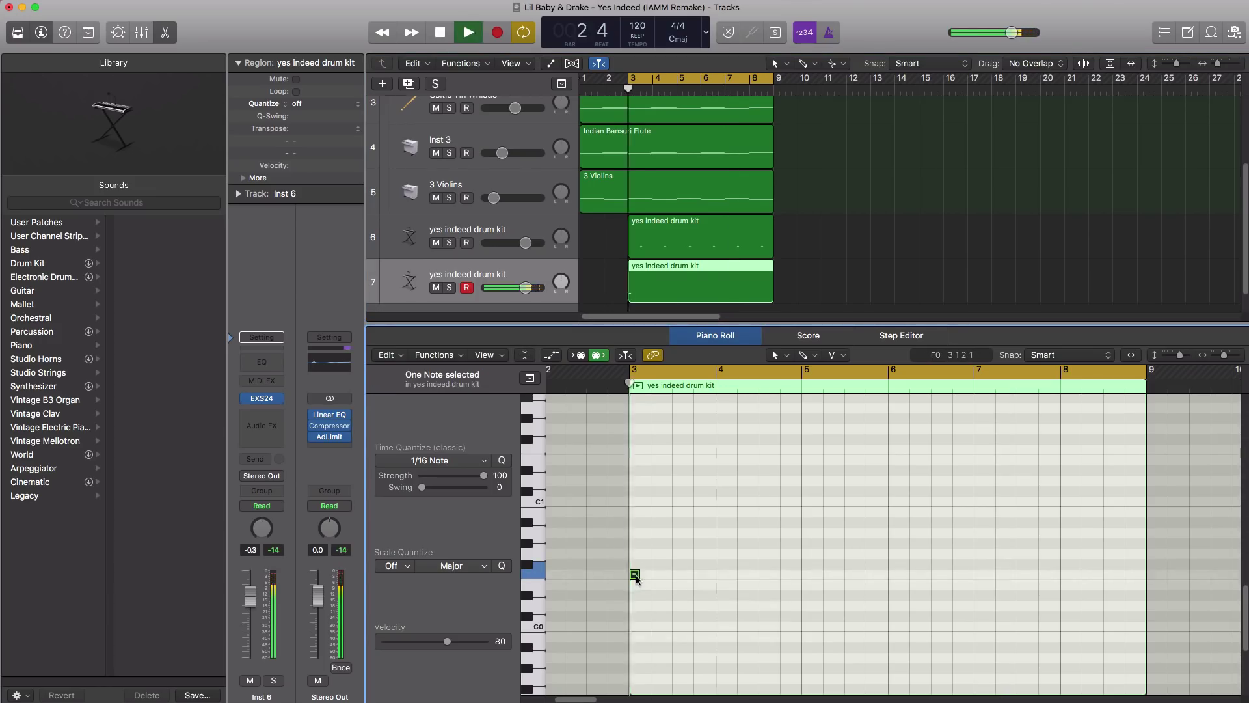
pyautogui.press('space')
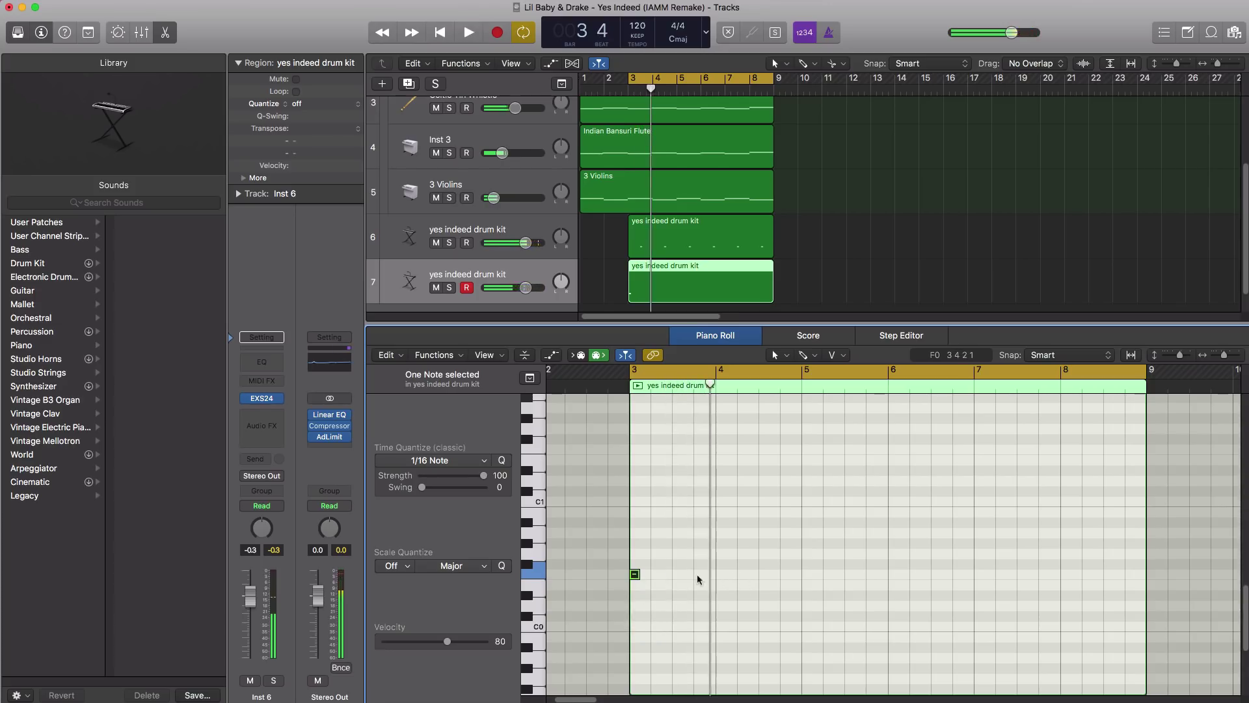
pyautogui.press('space')
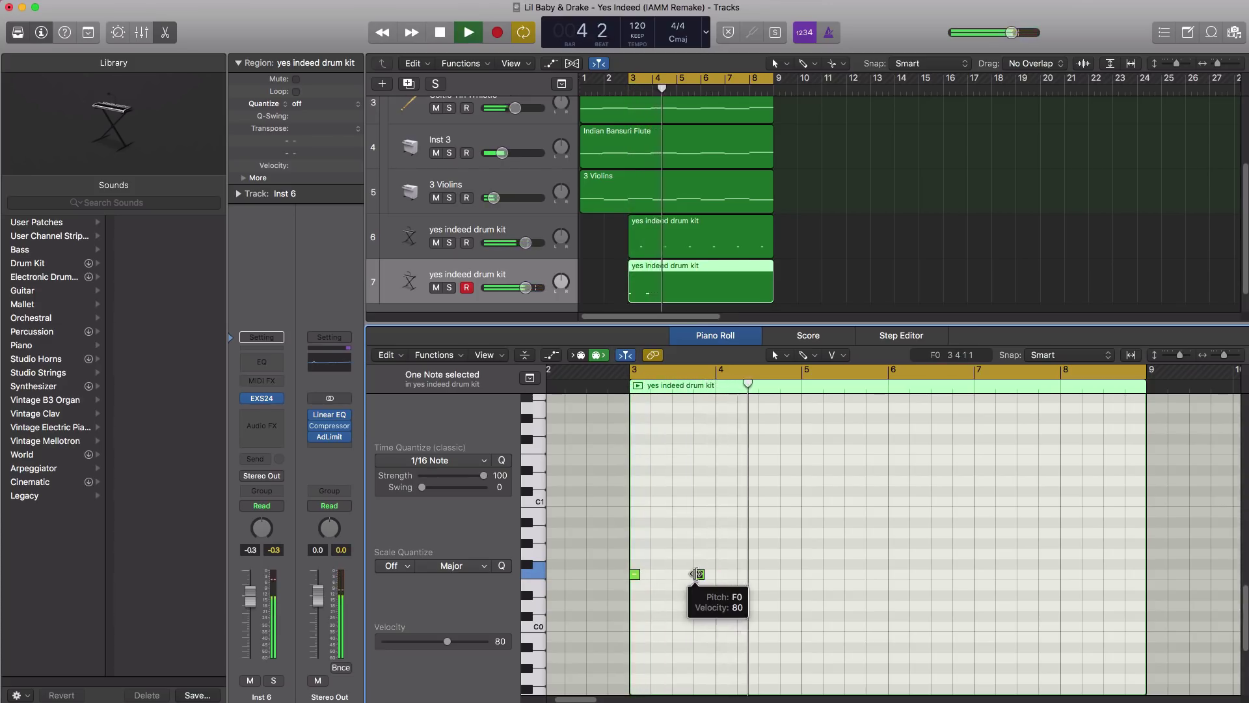
pyautogui.press('space')
# - Place C♯0 notes on beats 1, 2.5 and 4 of bar 5 in the second drum kit region, checking them with looped playback
pyautogui.scroll(5, 840, 619)
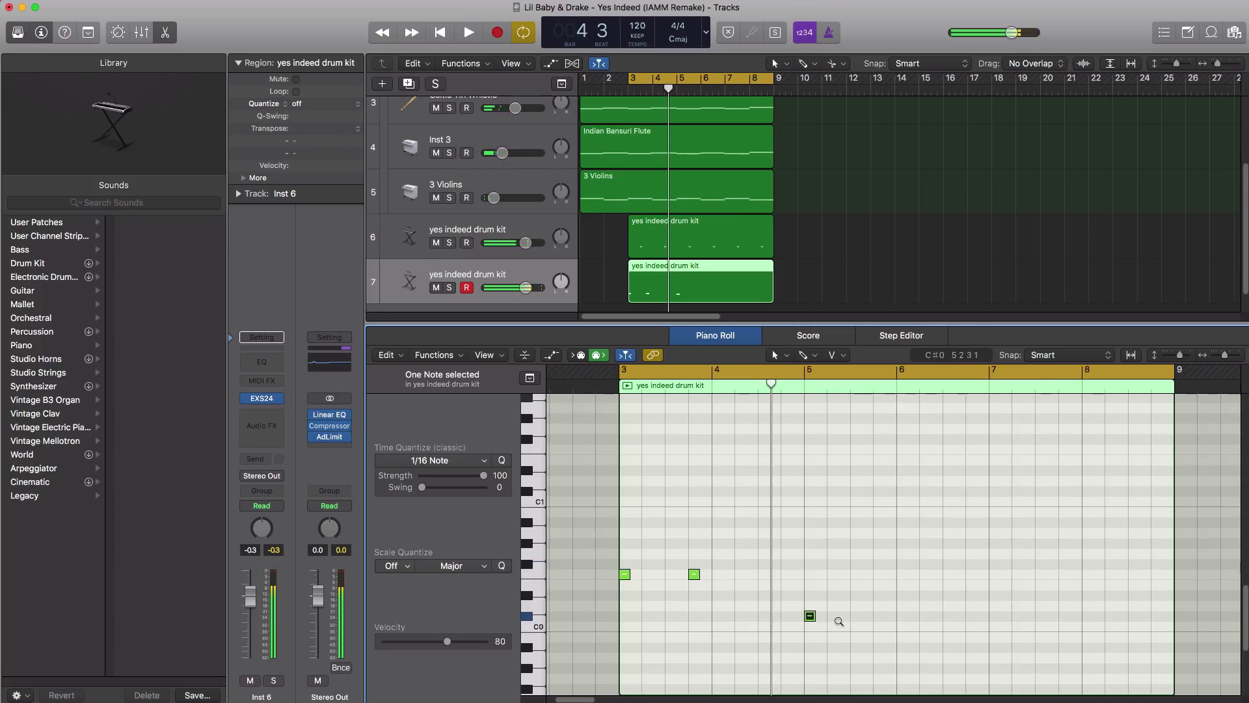
pyautogui.hscroll(2, 954, 638)
pyautogui.hscroll(5, 955, 638)
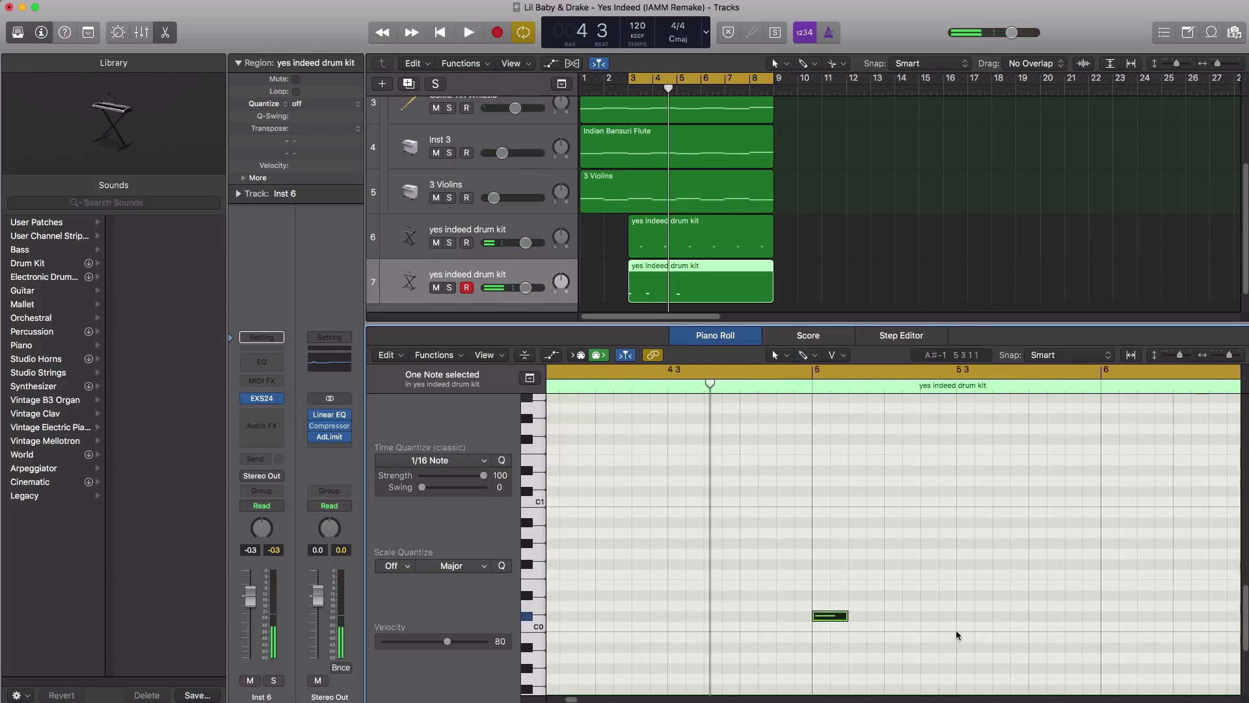
pyautogui.moveTo(706, 380); pyautogui.dragTo(972, 381)
pyautogui.press('space')
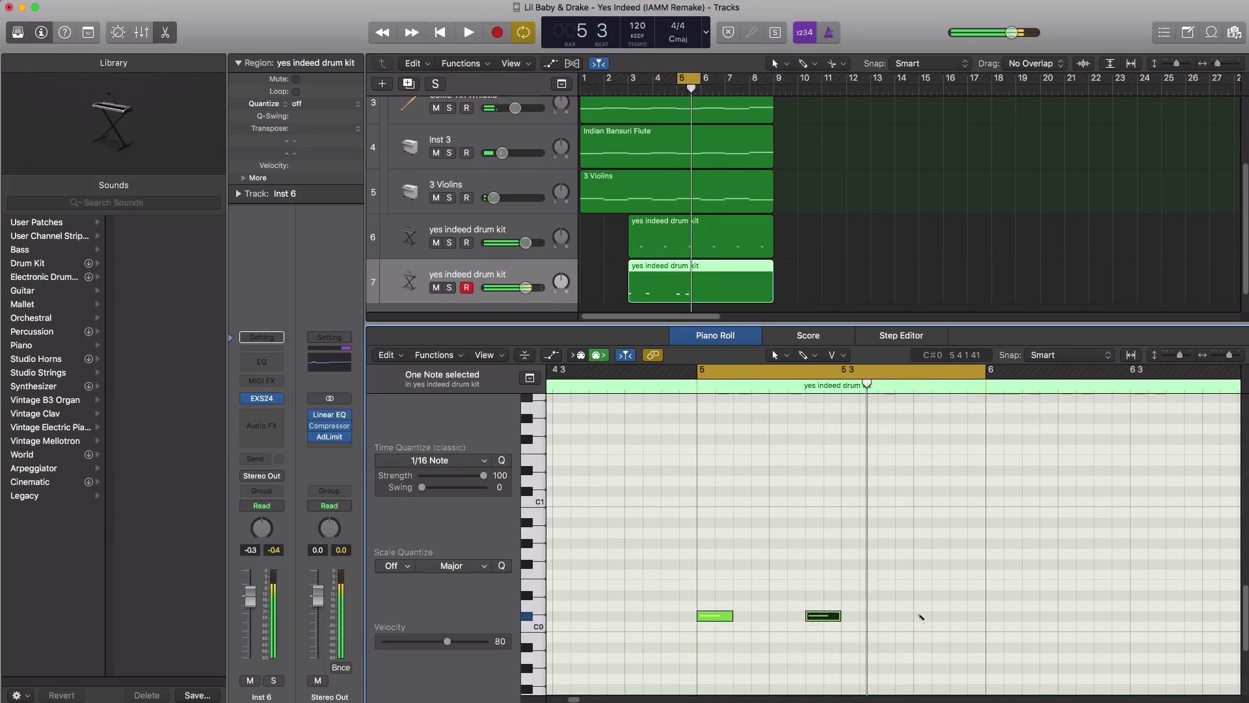
pyautogui.click(920, 616)
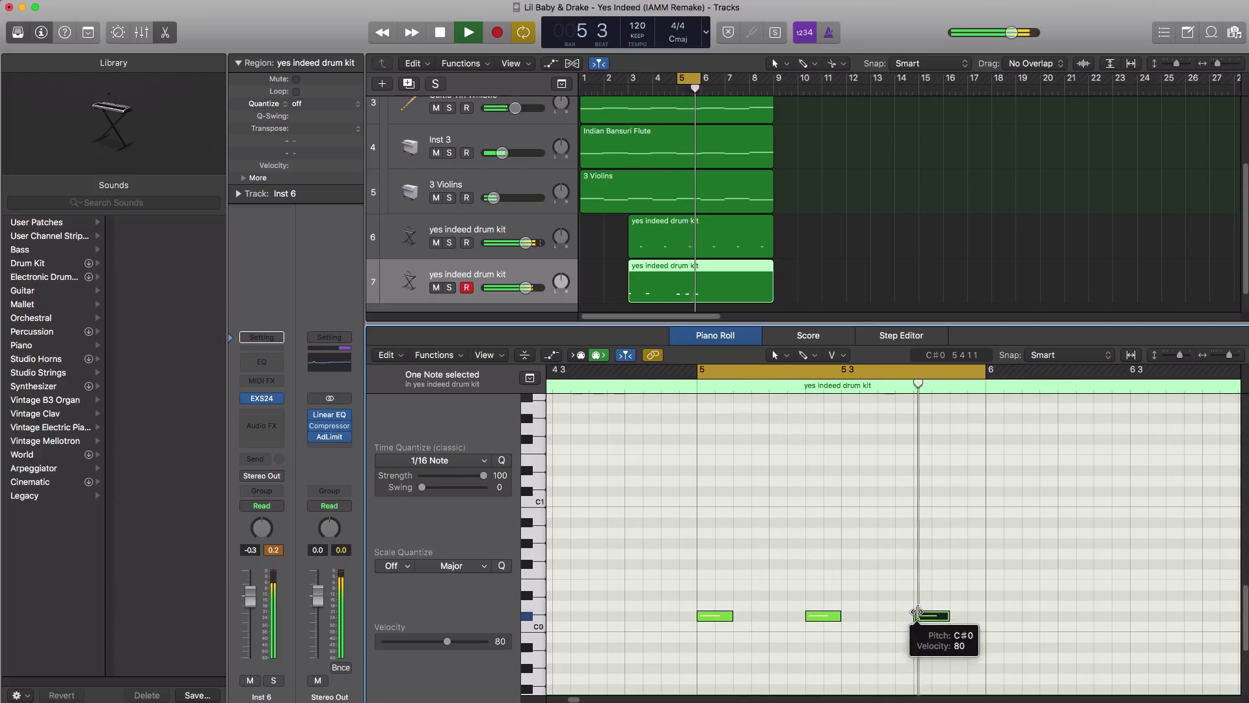
pyautogui.scroll(-5, 915, 610)
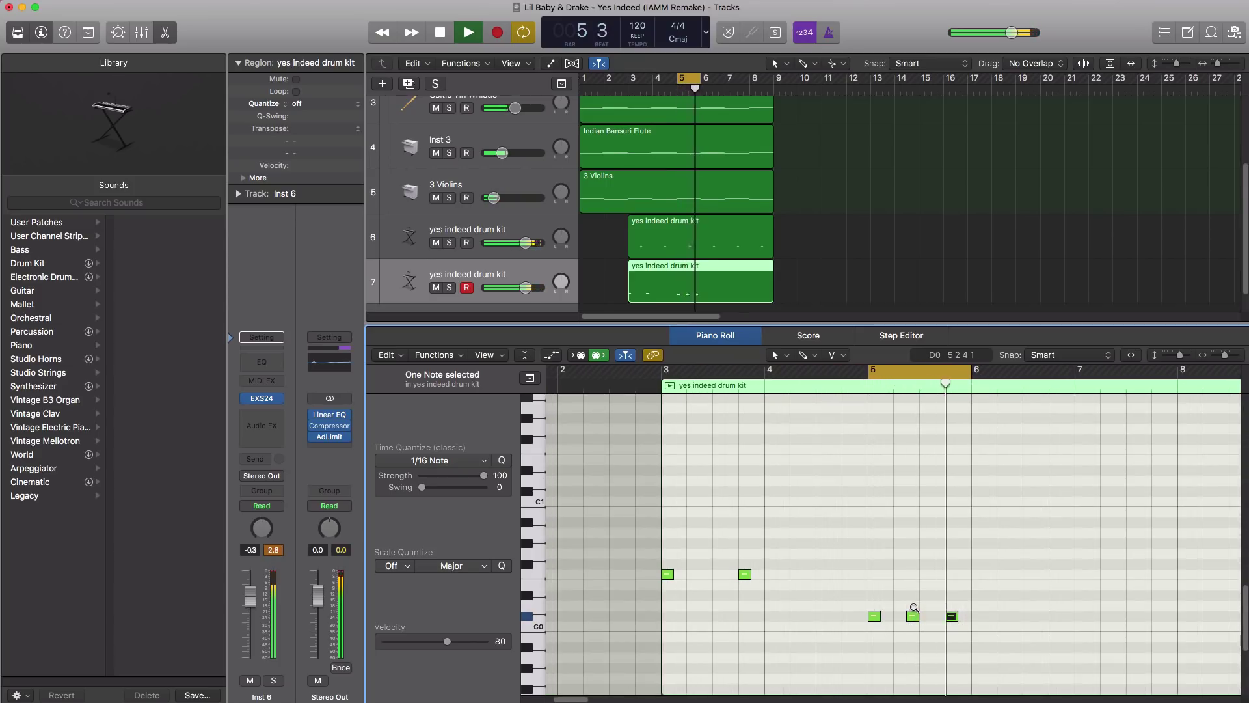
pyautogui.press('space')
# - Copy the three C♯0 notes to bar 7 and add a D♯0 note on beat 3 of bar 8, looping playback from bar 3 to 9
pyautogui.moveTo(990, 632); pyautogui.dragTo(1065, 604)
pyautogui.hscroll(-3, 850, 386)
pyautogui.press('super+Left')
pyautogui.press('super+Left')
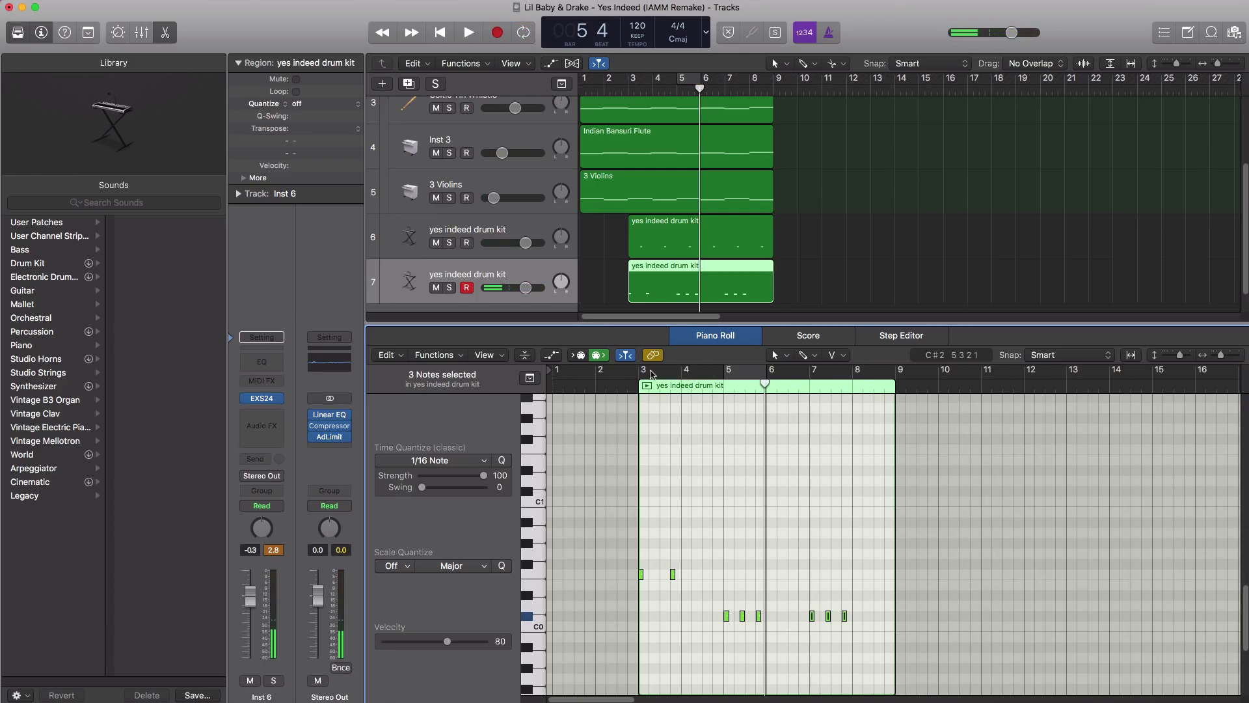
pyautogui.moveTo(640, 371); pyautogui.dragTo(896, 391)
pyautogui.press('space')
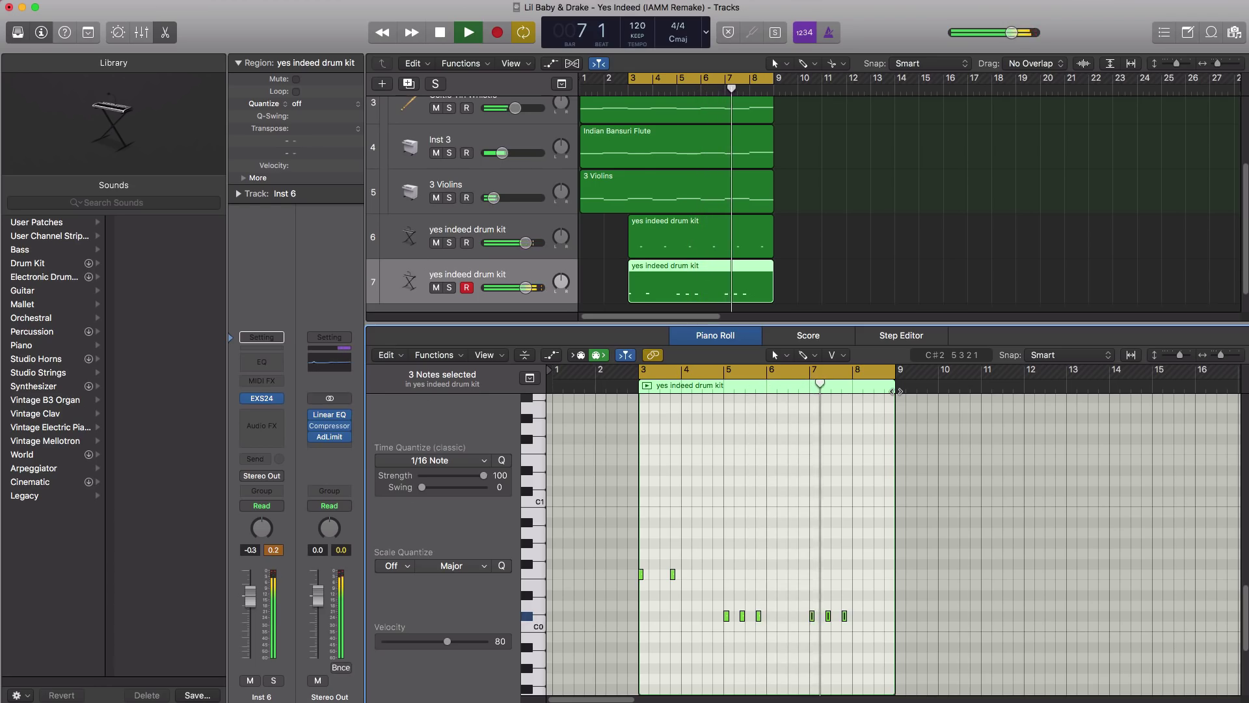
pyautogui.click(876, 595)
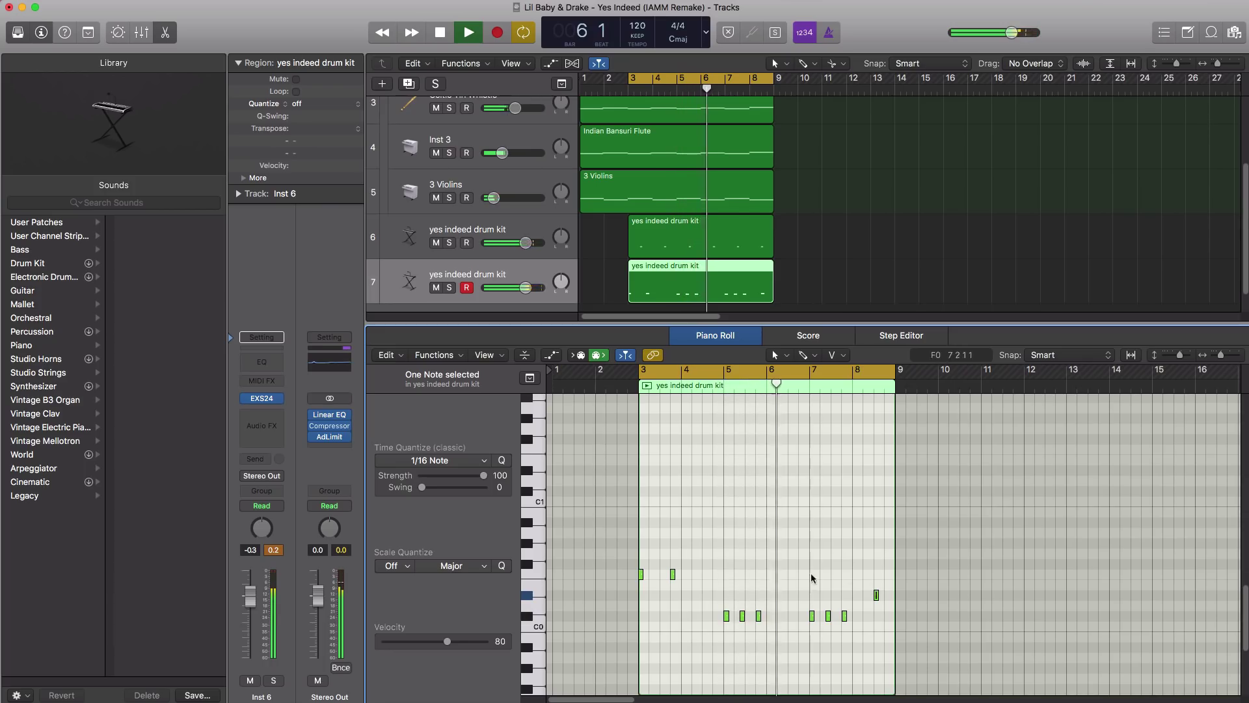
# - Open the EXS24 sampler on the second drum kit track to check its voice mode, and close it
pyautogui.click(265, 398)
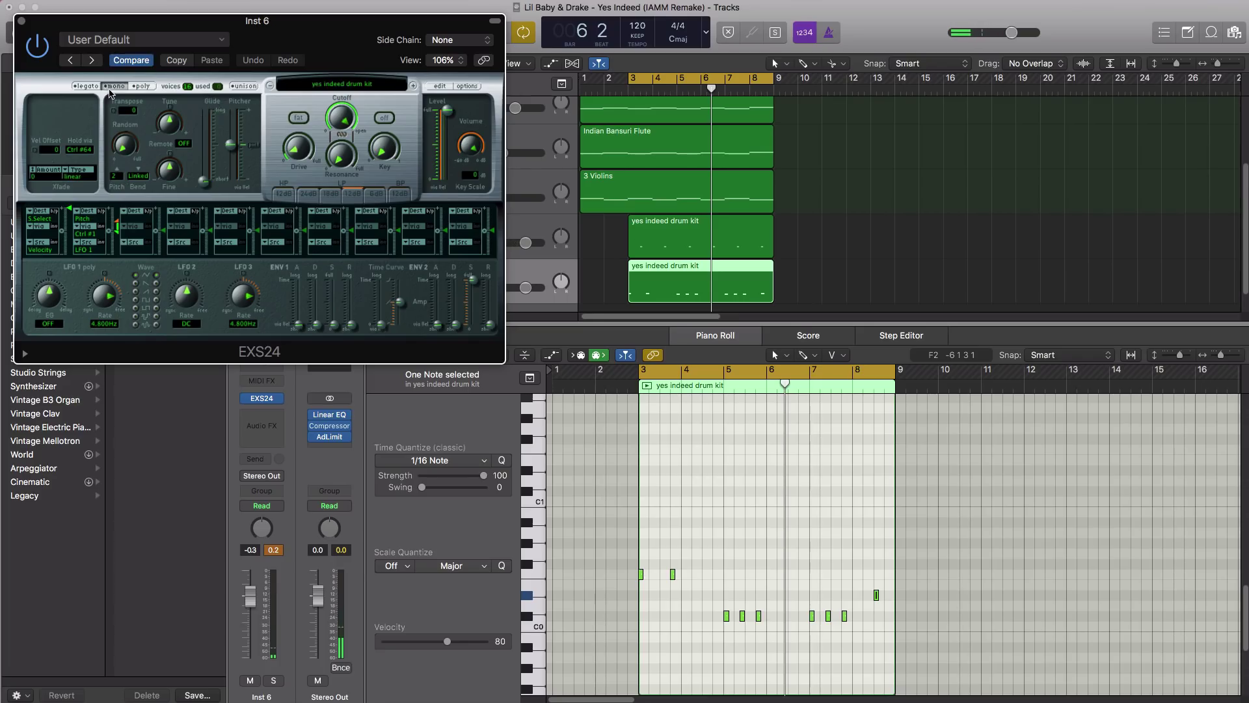
pyautogui.click(21, 23)
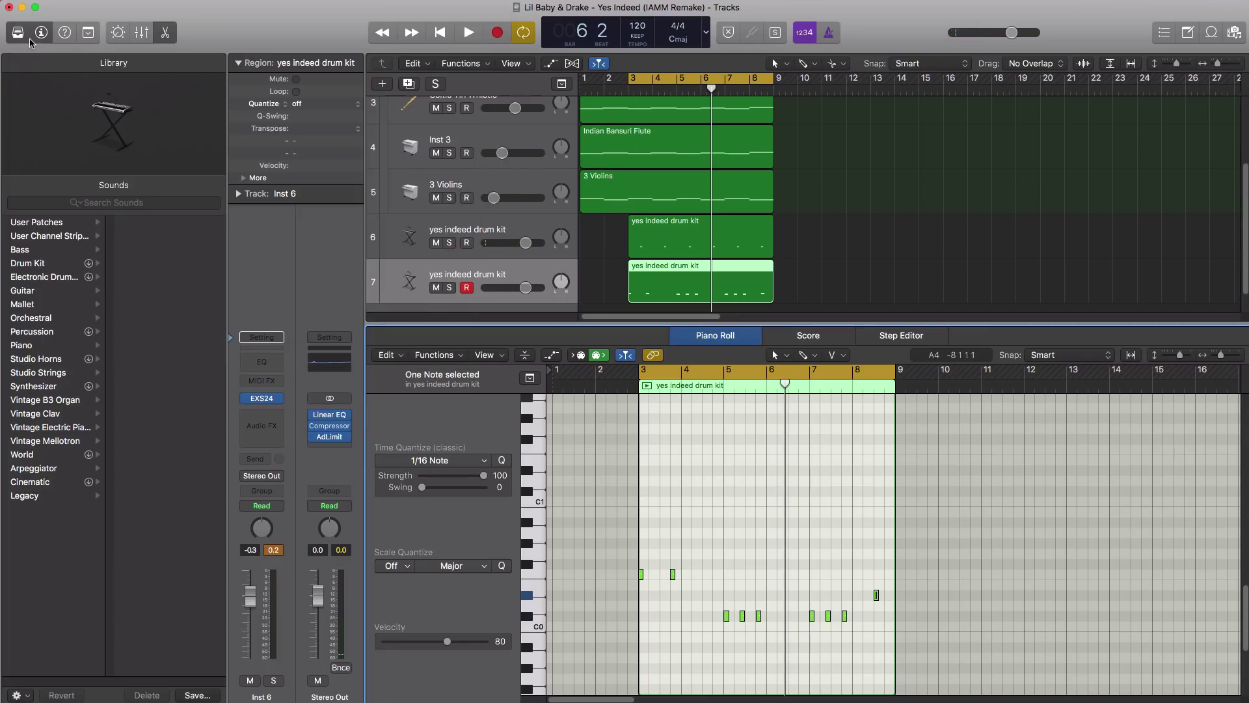
# - Raise the first drum kit track's volume slightly and set the second one's to -0.4 dB during playback
pyautogui.press('space')
pyautogui.moveTo(524, 288); pyautogui.dragTo(526, 288)
pyautogui.moveTo(526, 243); pyautogui.dragTo(527, 242)
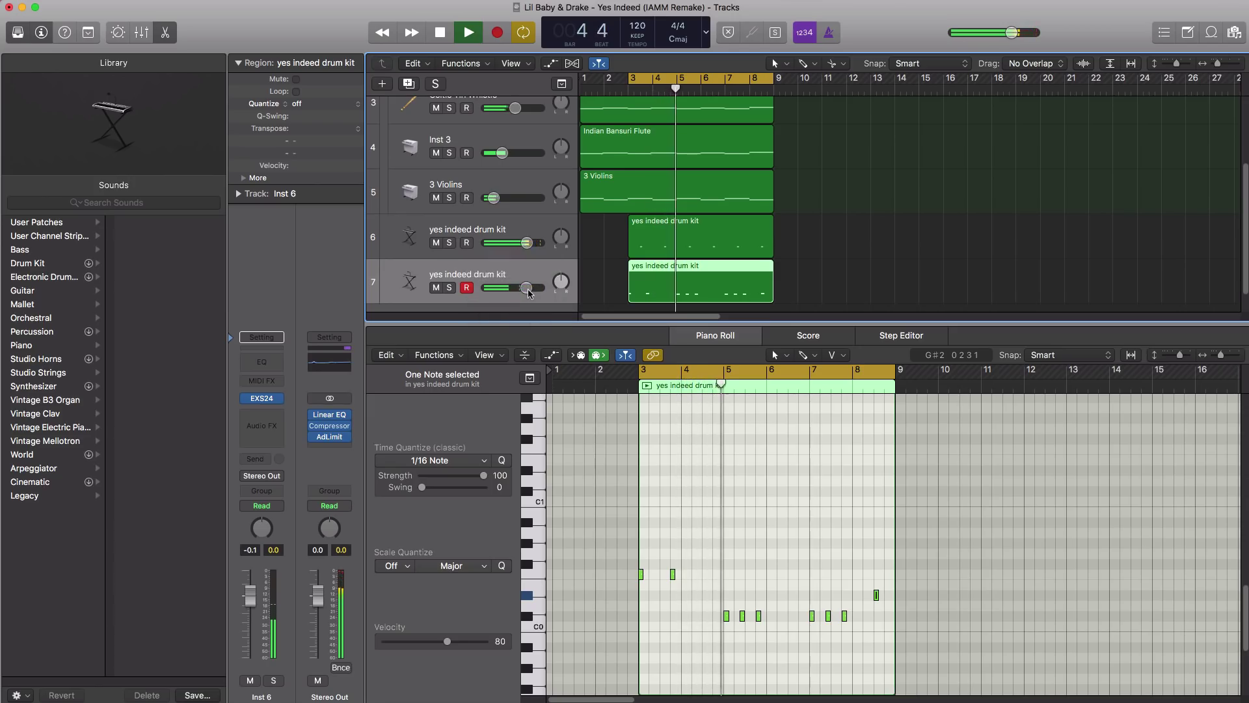
pyautogui.moveTo(528, 290); pyautogui.dragTo(525, 290)
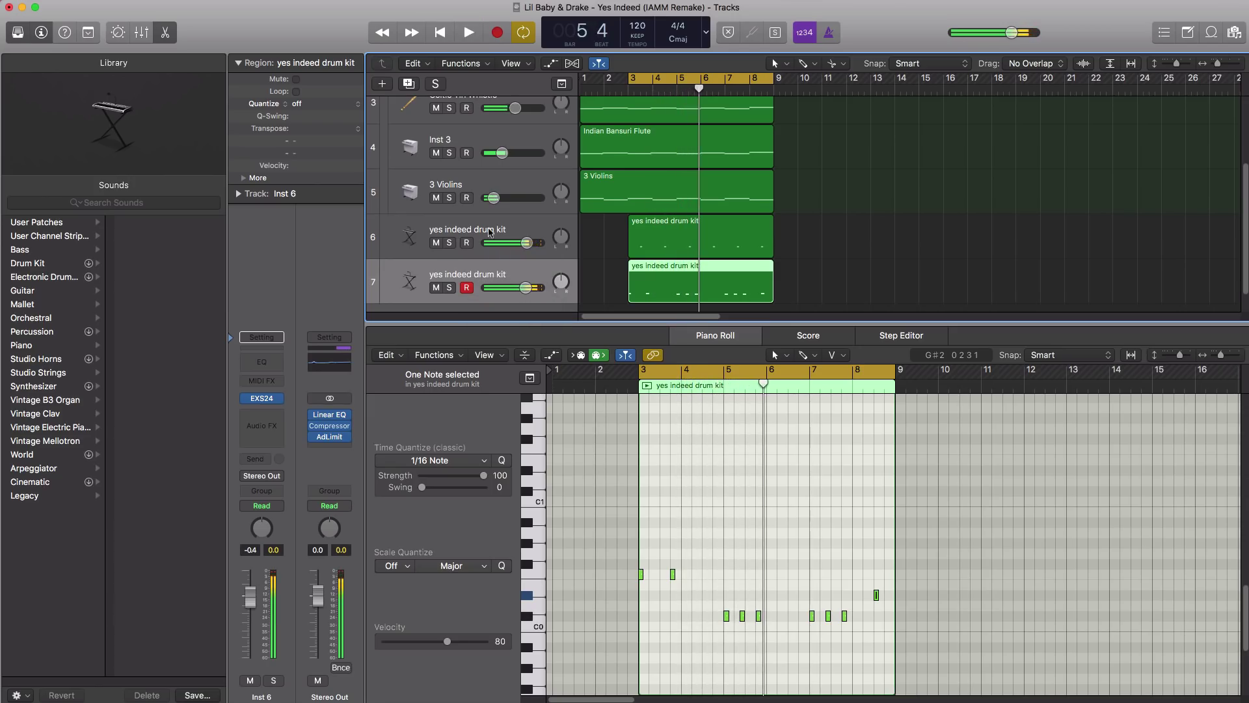
# - Duplicate the second drum kit track and create an empty region on it from bar 3 to bar 5, with the cycle range matching
pyautogui.press('super+d')
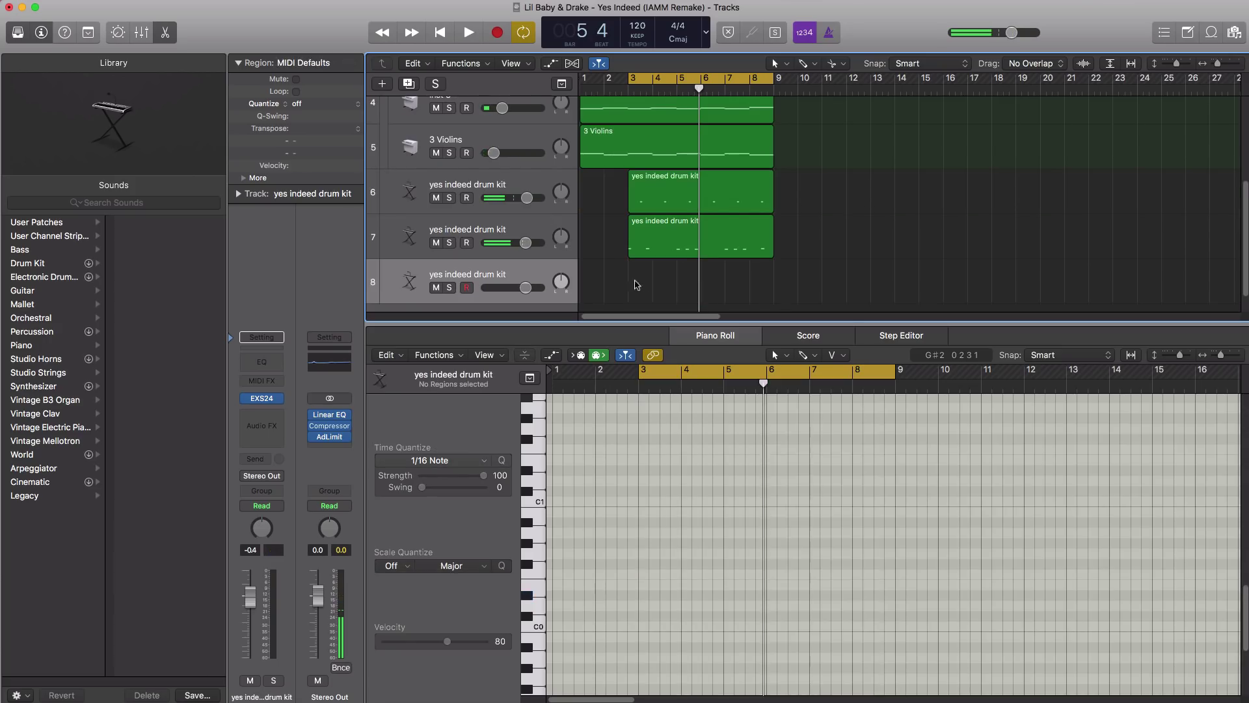
pyautogui.keyDown('super'); pyautogui.click(640, 284); pyautogui.keyUp('super')
pyautogui.moveTo(651, 296)
pyautogui.mouseDown()
pyautogui.moveTo(773, 298)
pyautogui.moveTo(675, 297)
pyautogui.mouseUp()
pyautogui.click(640, 80)
pyautogui.moveTo(635, 82); pyautogui.dragTo(674, 91)
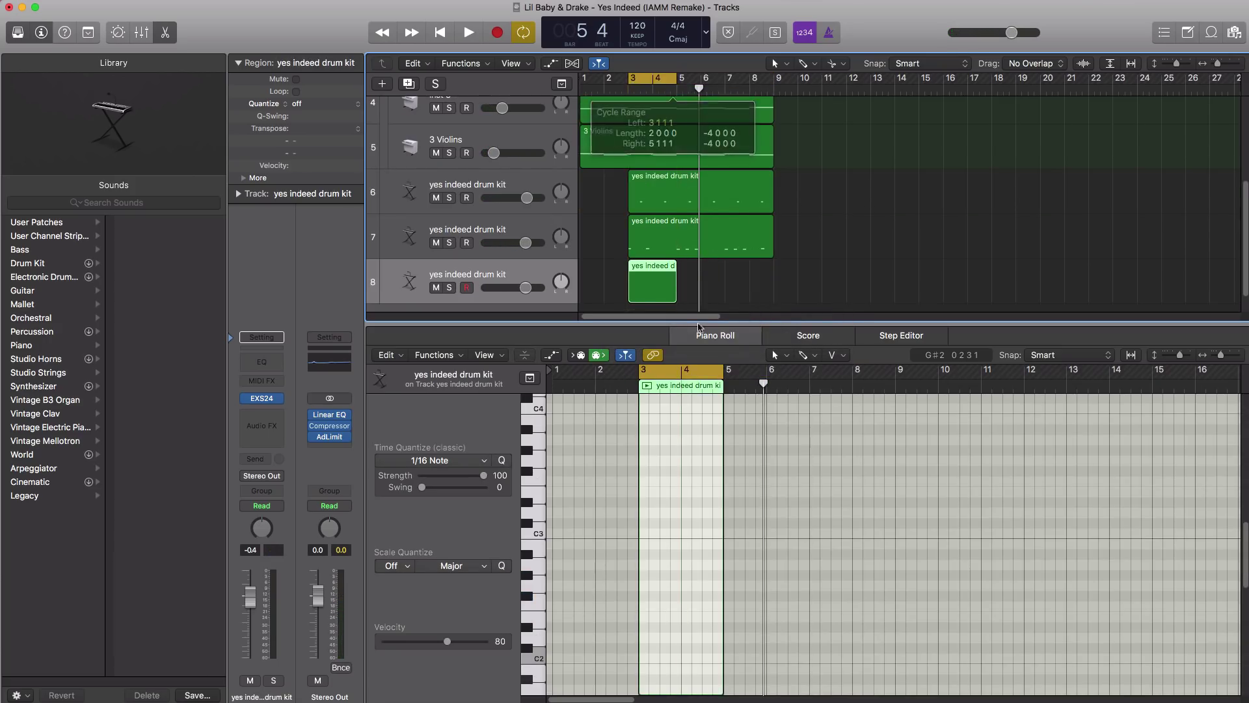
pyautogui.keyDown('alt'); pyautogui.scroll(5, 697, 321); pyautogui.keyUp('alt')
pyautogui.keyDown('alt'); pyautogui.scroll(3, 654, 466); pyautogui.keyUp('alt')
pyautogui.keyDown('alt'); pyautogui.scroll(5, 654, 466); pyautogui.keyUp('alt')
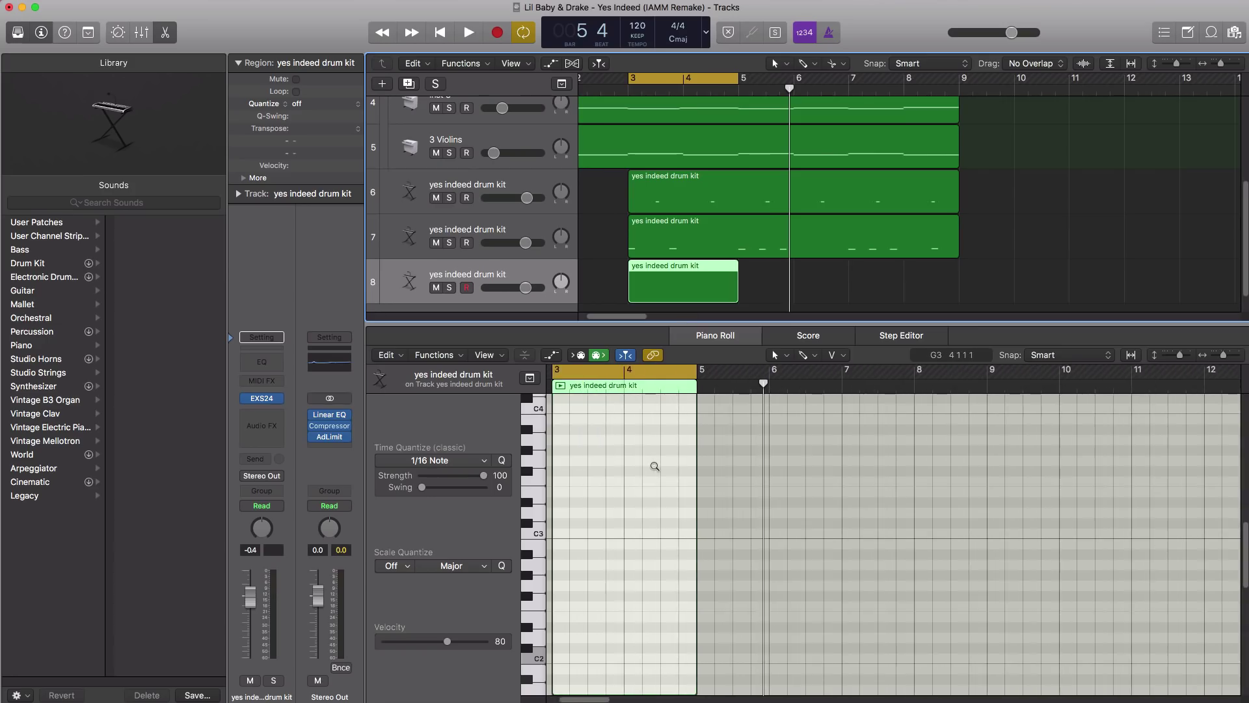
pyautogui.hscroll(-5, 661, 454)
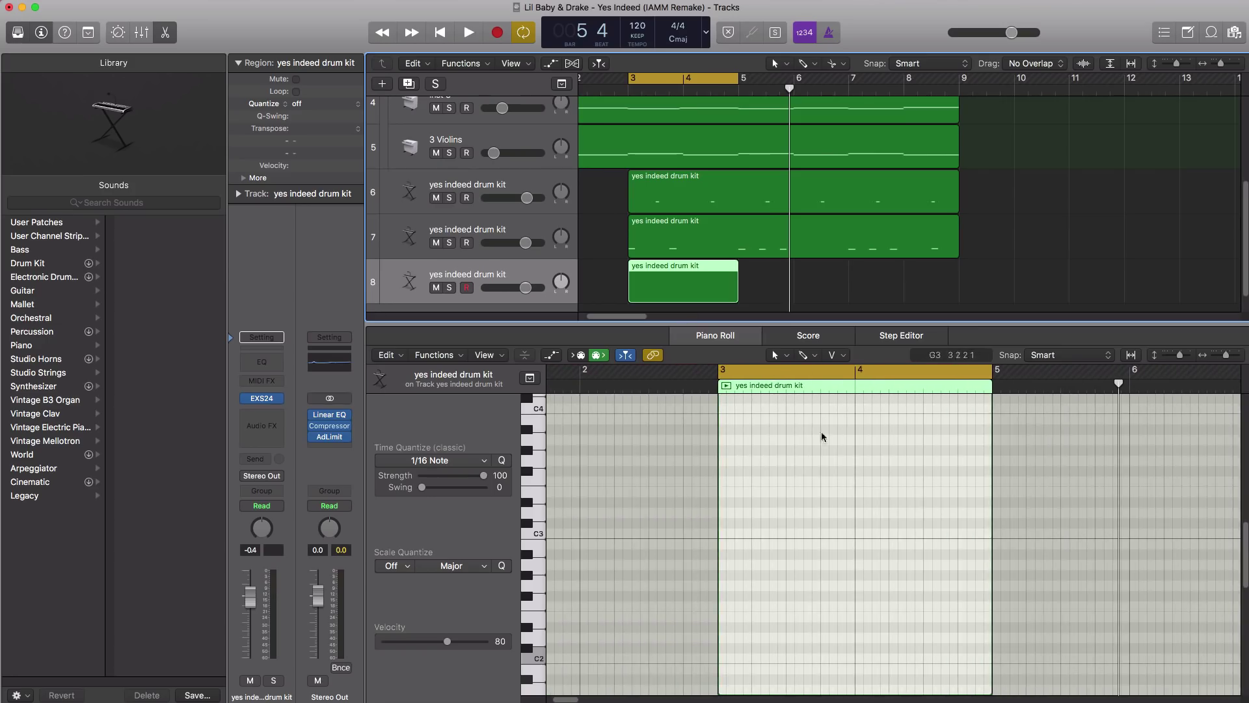
# - Paint four C2 notes across beats 1 and 2 of bar 3 with the Brush Tool at 1/8 Note time quantize
pyautogui.click(802, 360)
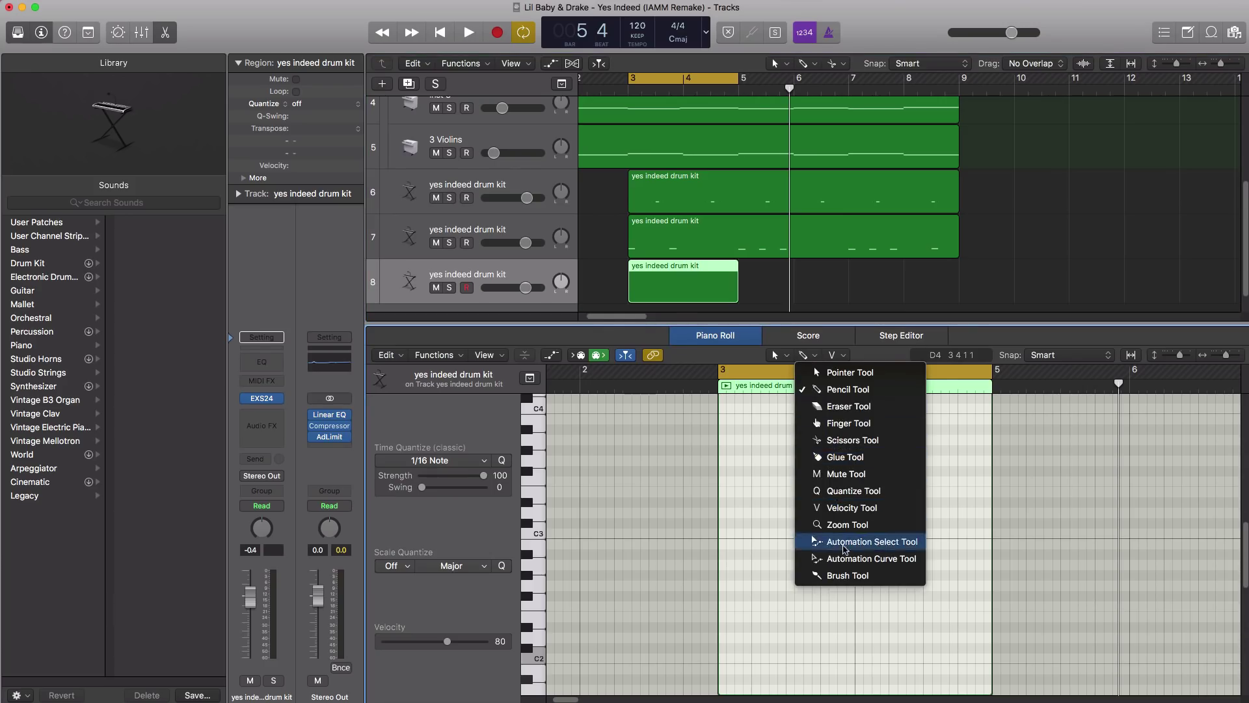
pyautogui.click(847, 576)
pyautogui.click(457, 463)
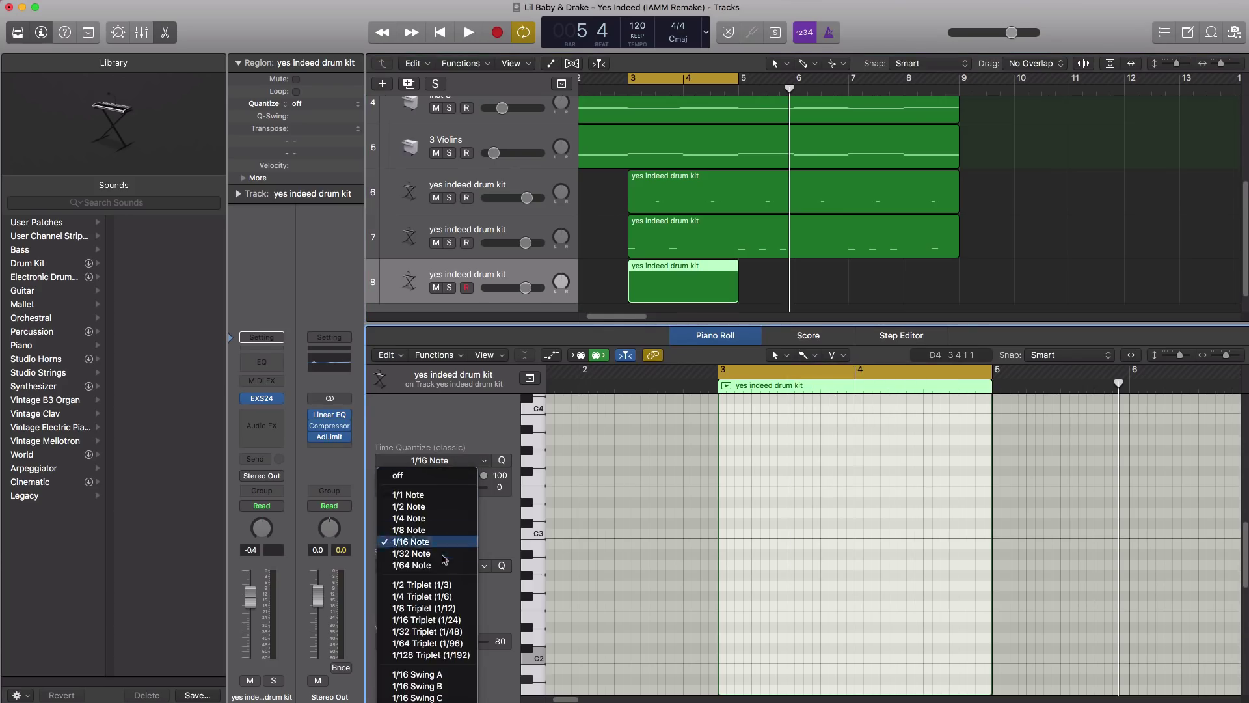
pyautogui.click(449, 530)
pyautogui.scroll(2, 732, 508)
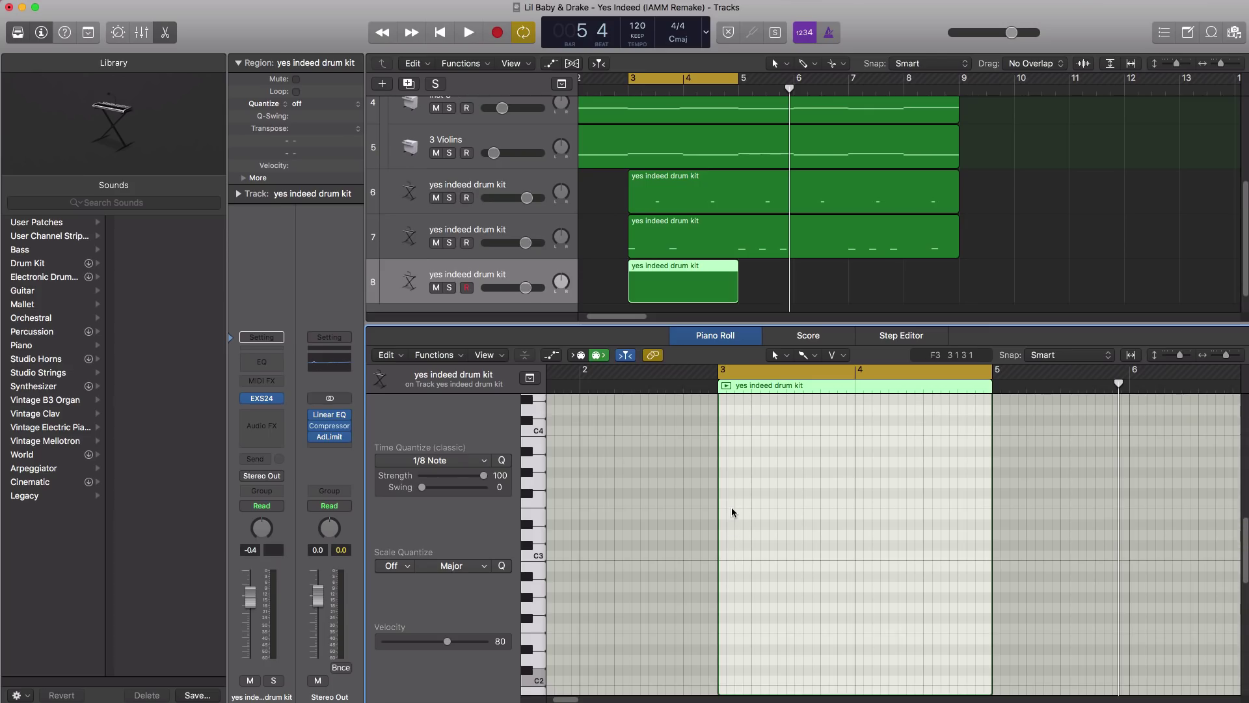
pyautogui.scroll(-10, 740, 505)
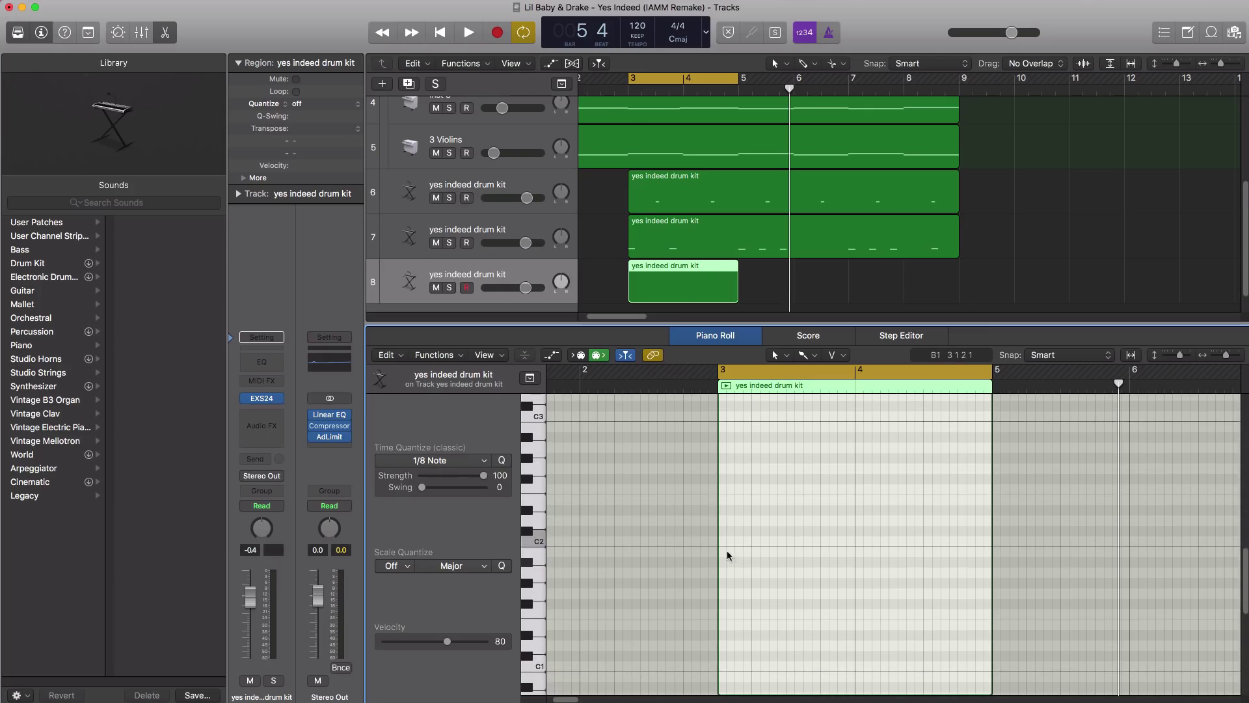
pyautogui.press('space')
pyautogui.press('space')
pyautogui.keyDown('super'); pyautogui.click(730, 542); pyautogui.keyUp('super')
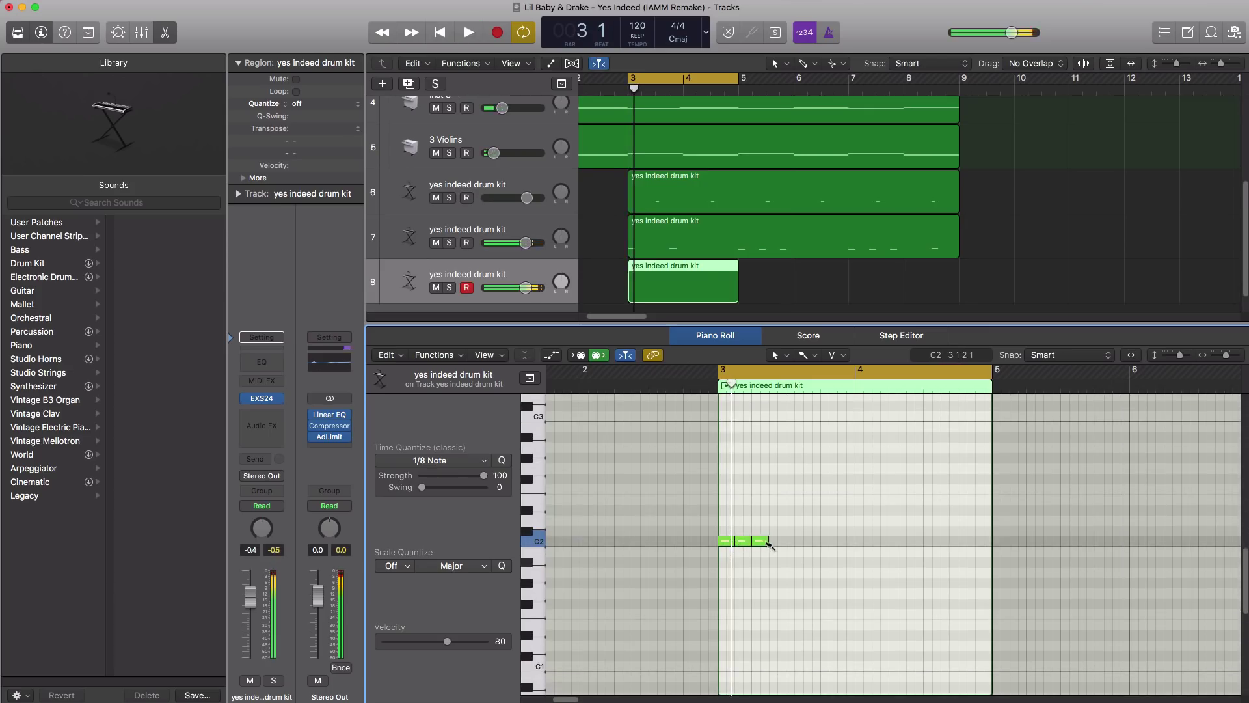
pyautogui.press('space')
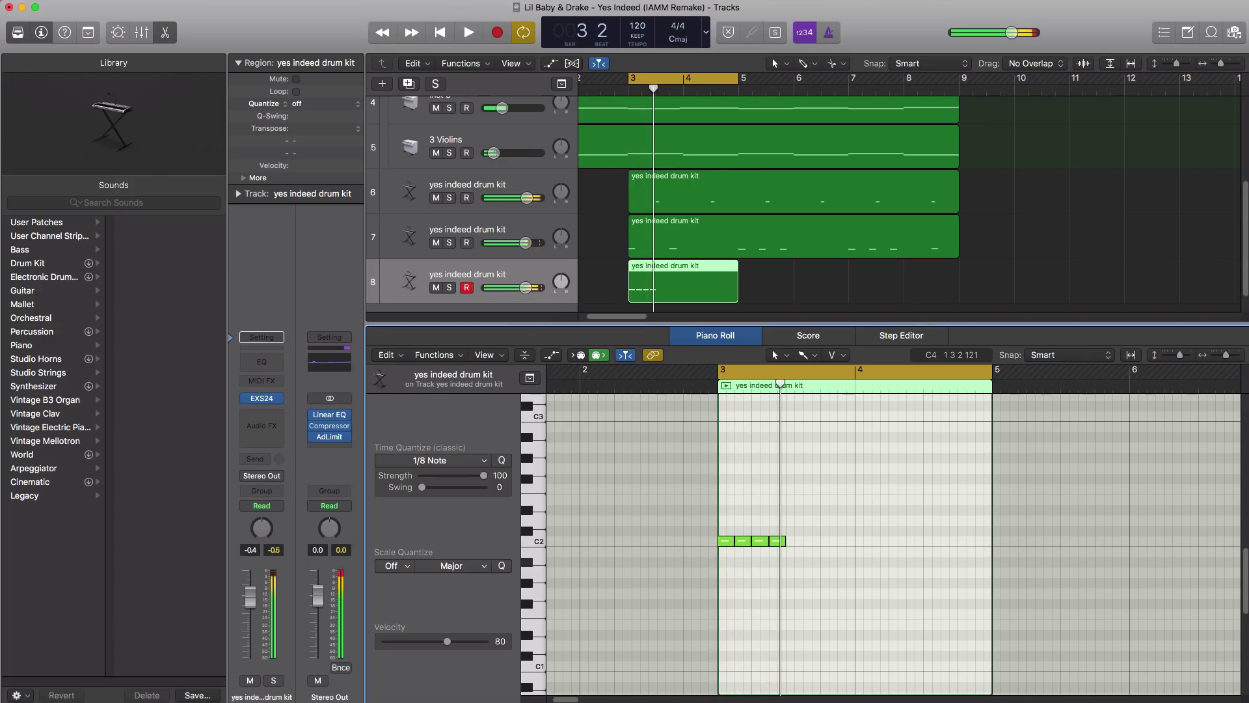
# - Set the third drum kit track's volume to -3.6 dB and check the level with playback
pyautogui.moveTo(526, 288); pyautogui.dragTo(517, 288)
pyautogui.press('space')
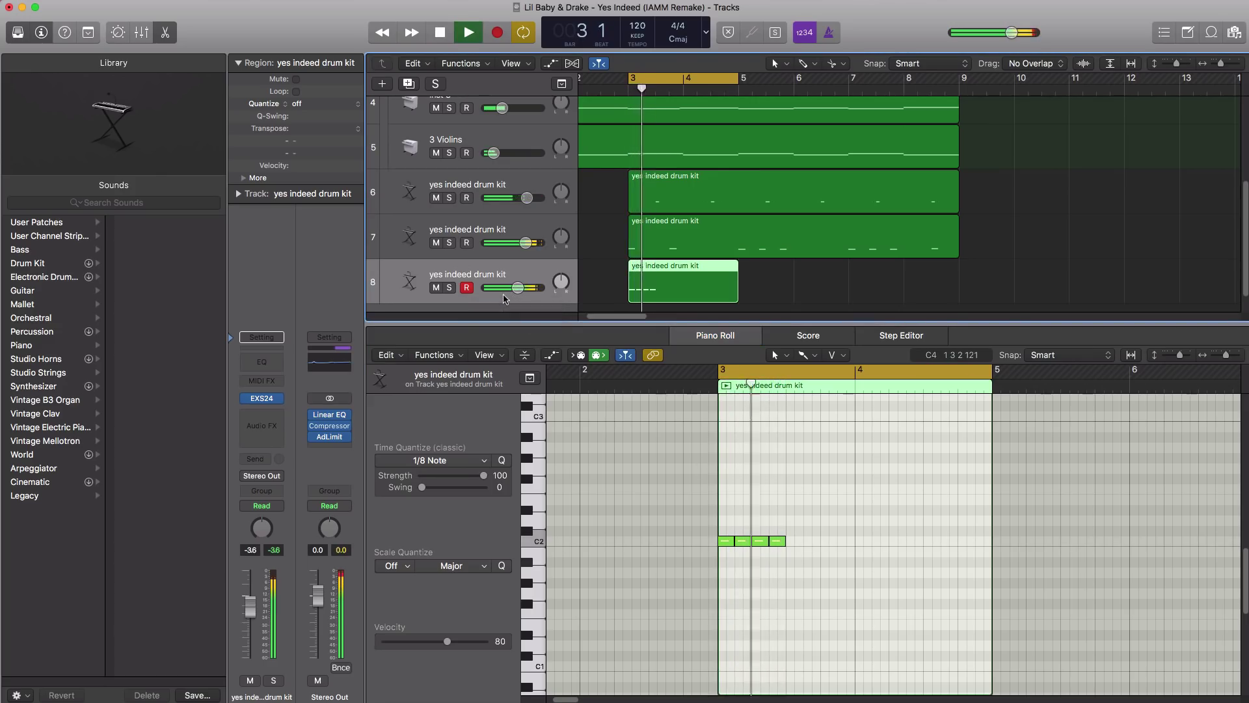
pyautogui.press('space')
# - Set time quantize to 1/32 Note and brush a roll of four C2 notes starting on beat 3 of bar 3
pyautogui.scroll(2, 756, 542)
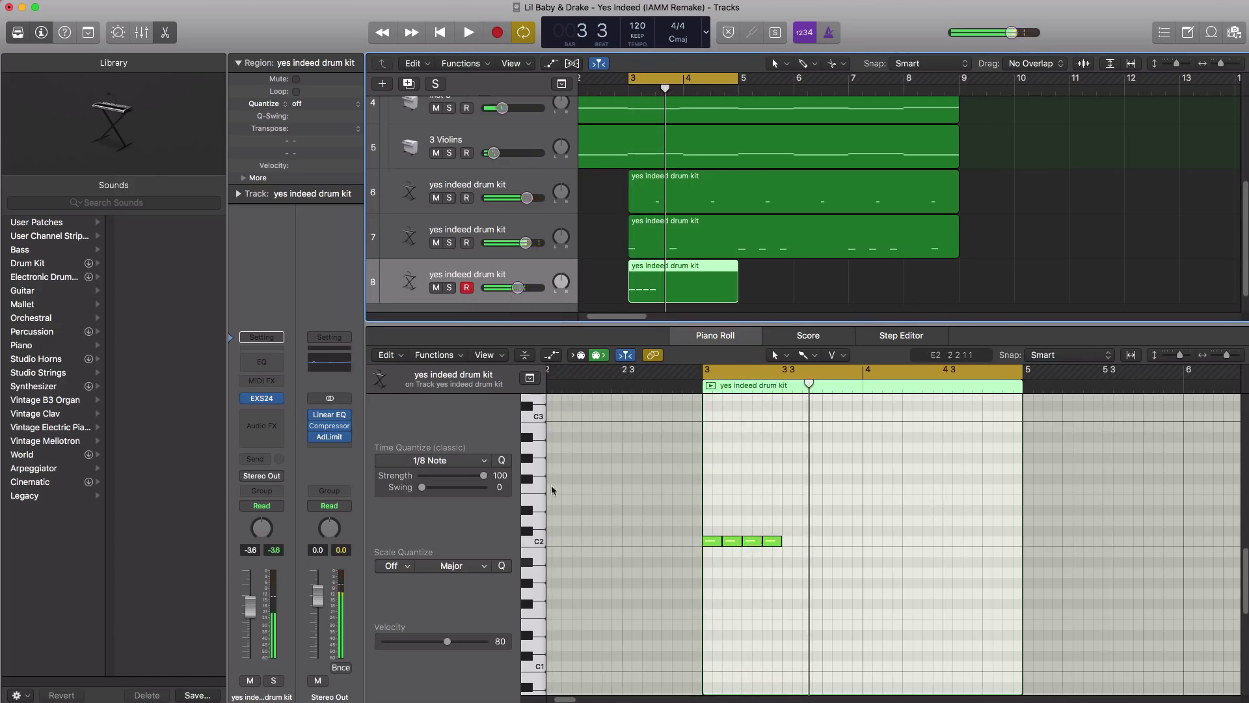
pyautogui.click(420, 460)
pyautogui.click(423, 557)
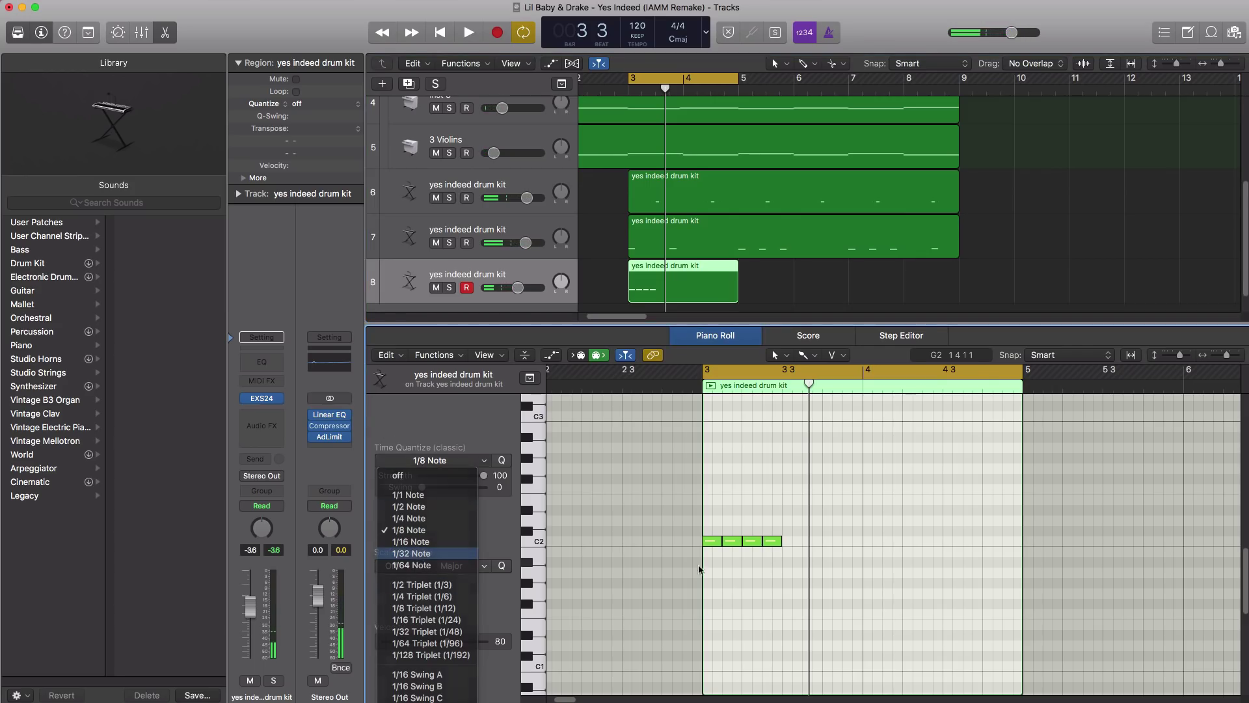
pyautogui.moveTo(788, 540); pyautogui.dragTo(798, 541)
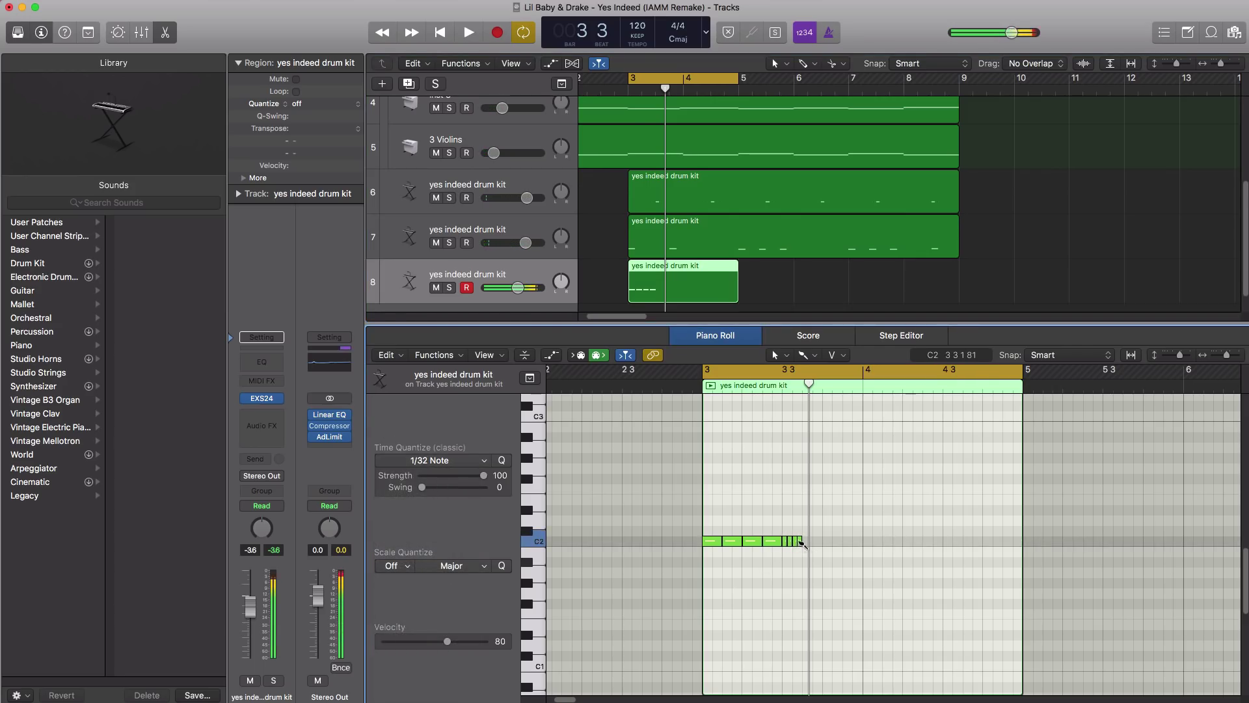
pyautogui.press('space')
# - Return time quantize to 1/8 Note, brush three C2 notes filling the rest of bar 3, and play the loop
pyautogui.click(429, 460)
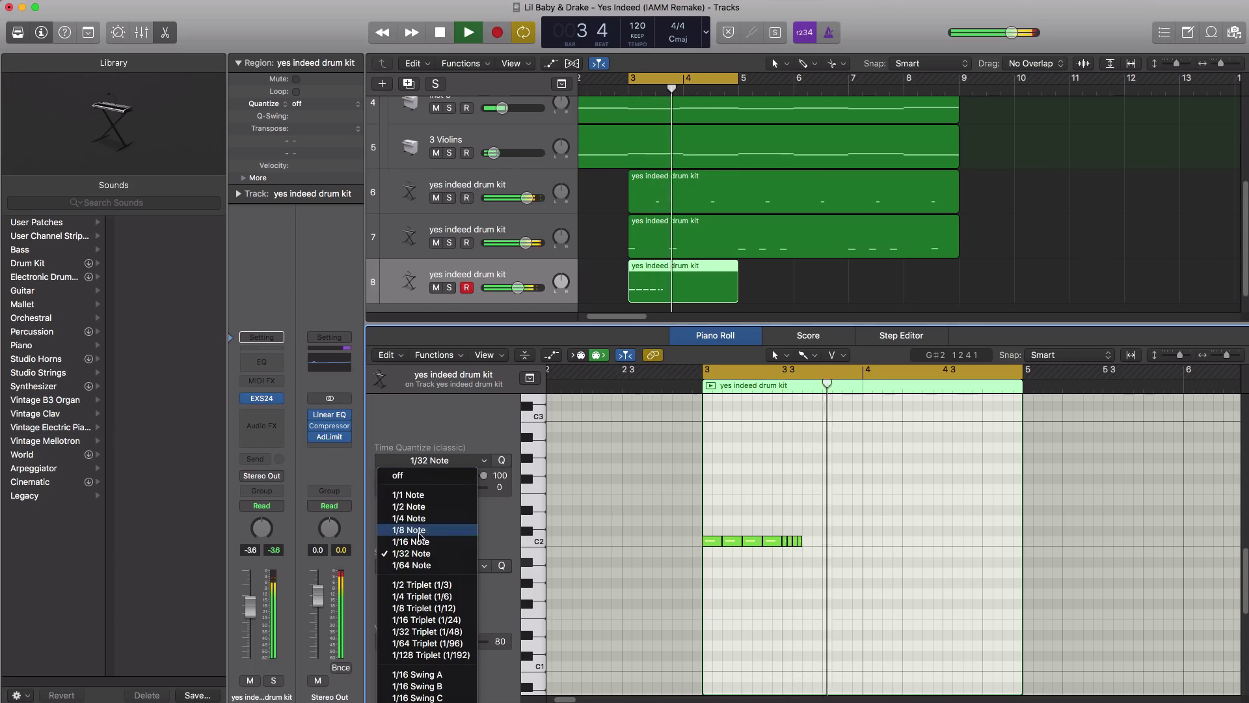
pyautogui.click(419, 531)
pyautogui.press('space')
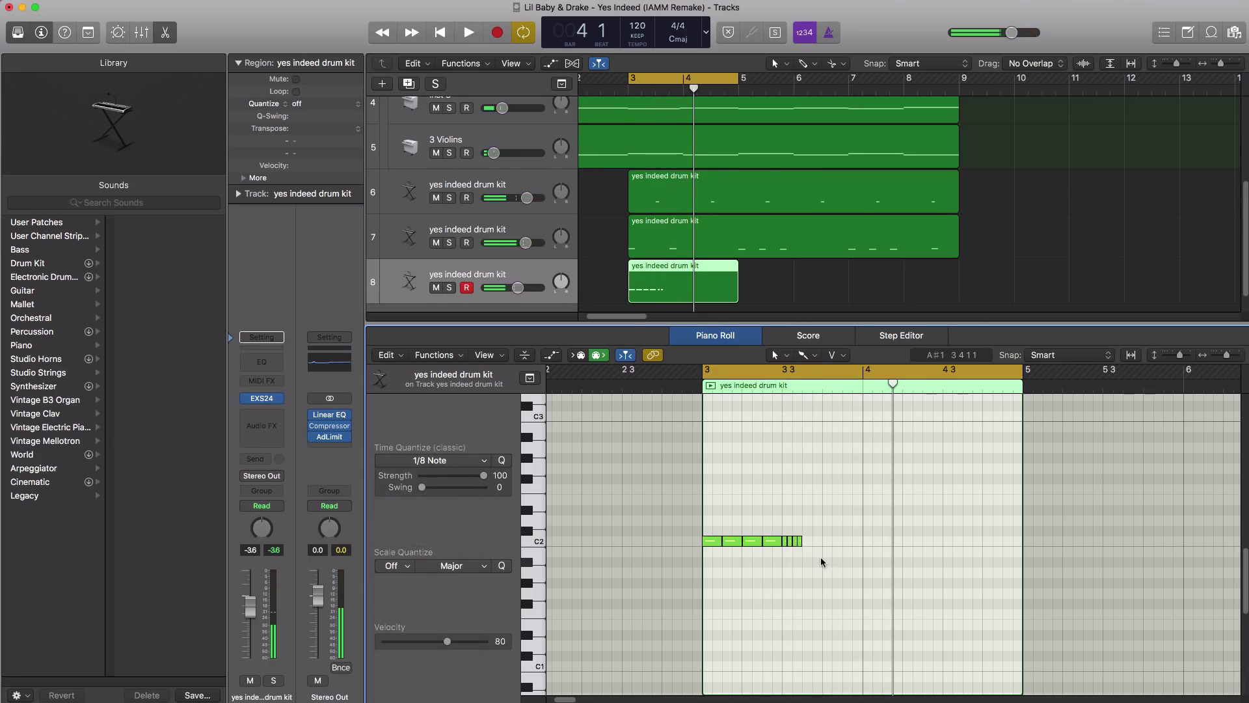
pyautogui.moveTo(811, 544); pyautogui.dragTo(849, 544)
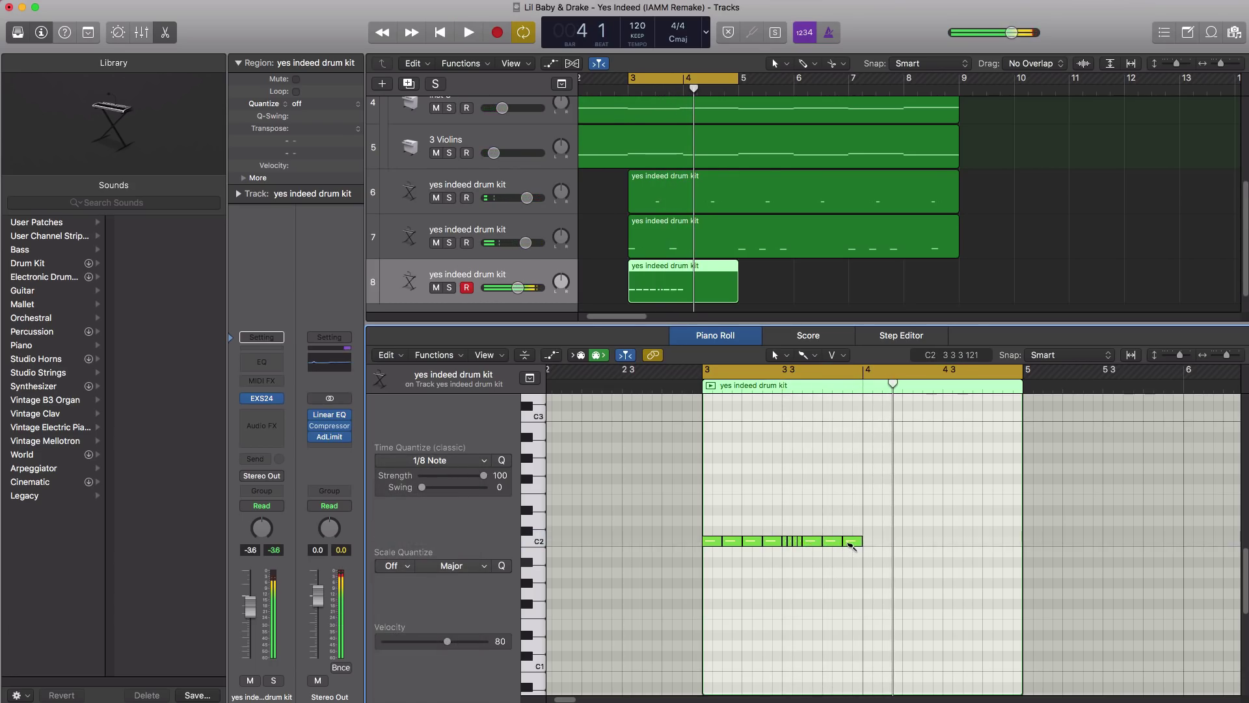
pyautogui.press('space')
pyautogui.moveTo(849, 546)
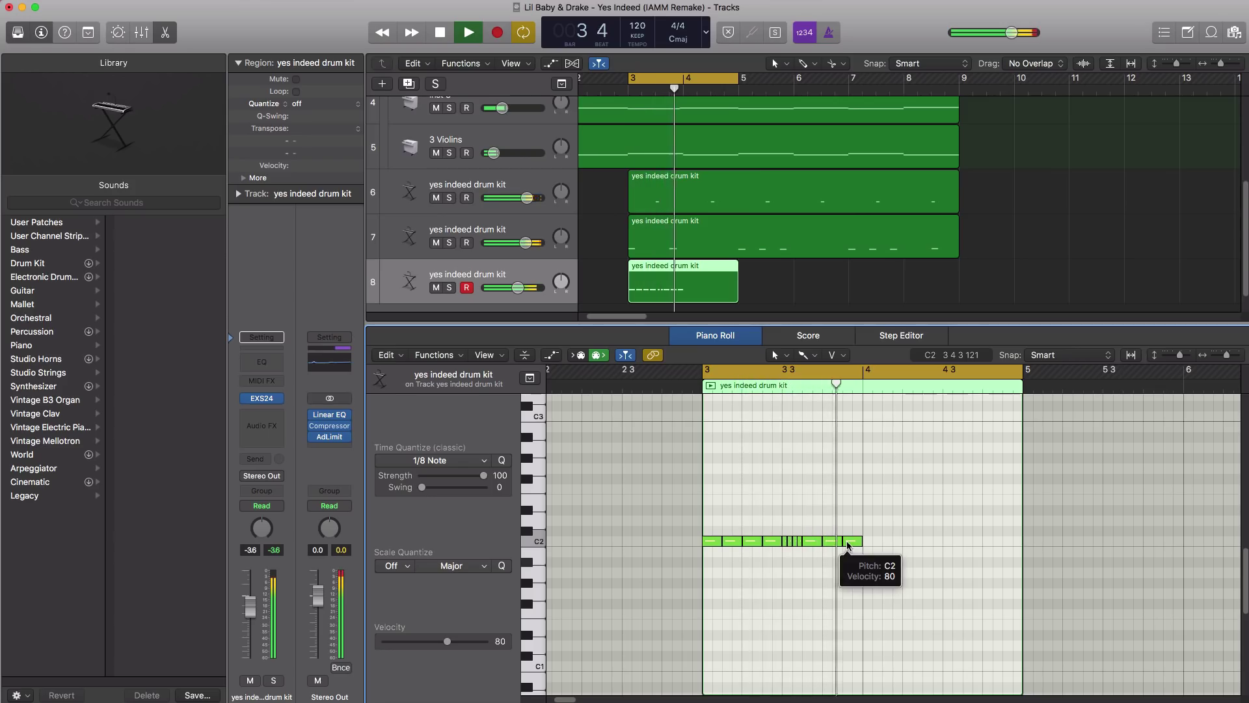
pyautogui.press('space')
# - Set time quantize to 1/32 Note and brush four G♯1 notes at the start of bar 4, checking them with playback
pyautogui.click(459, 462)
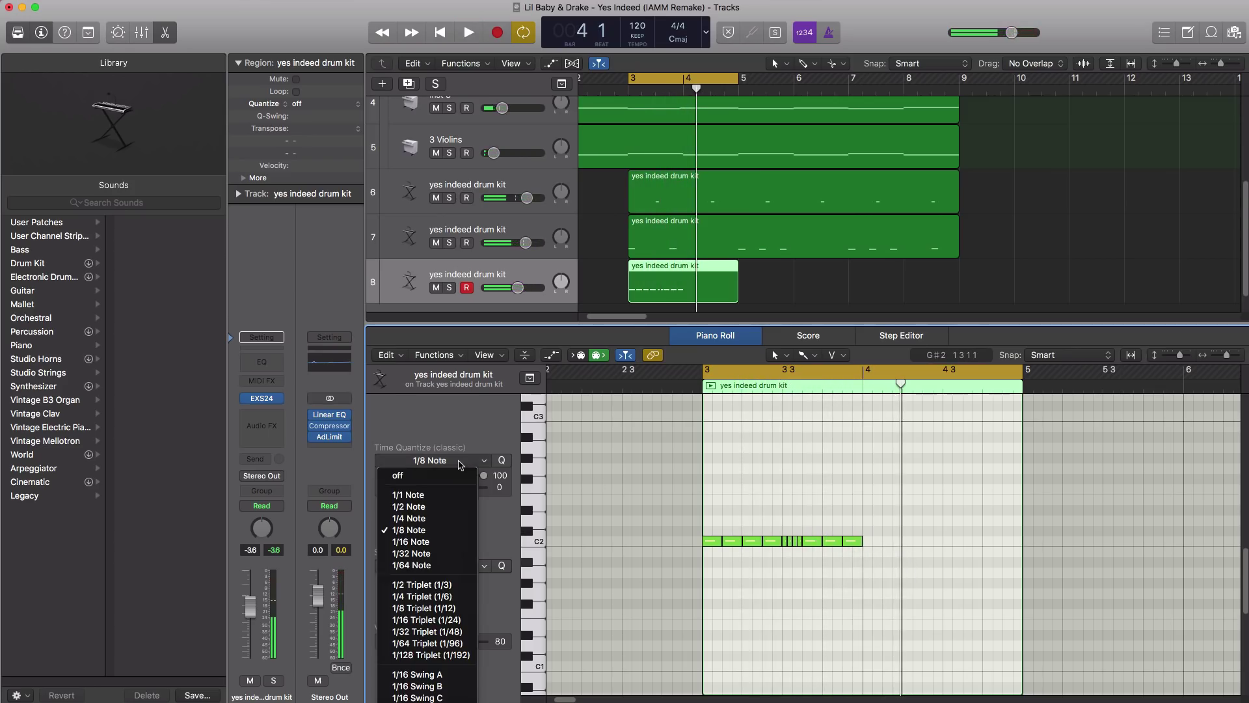
pyautogui.press('Return')
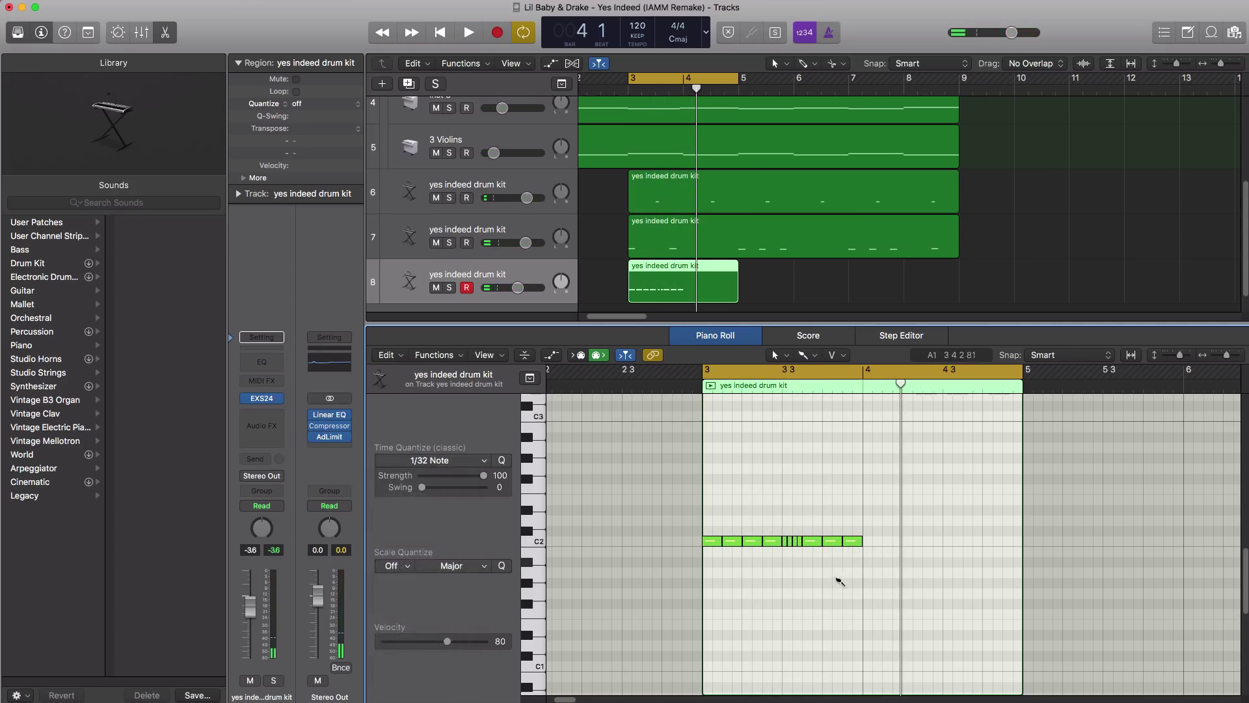
pyautogui.moveTo(866, 583); pyautogui.dragTo(878, 584)
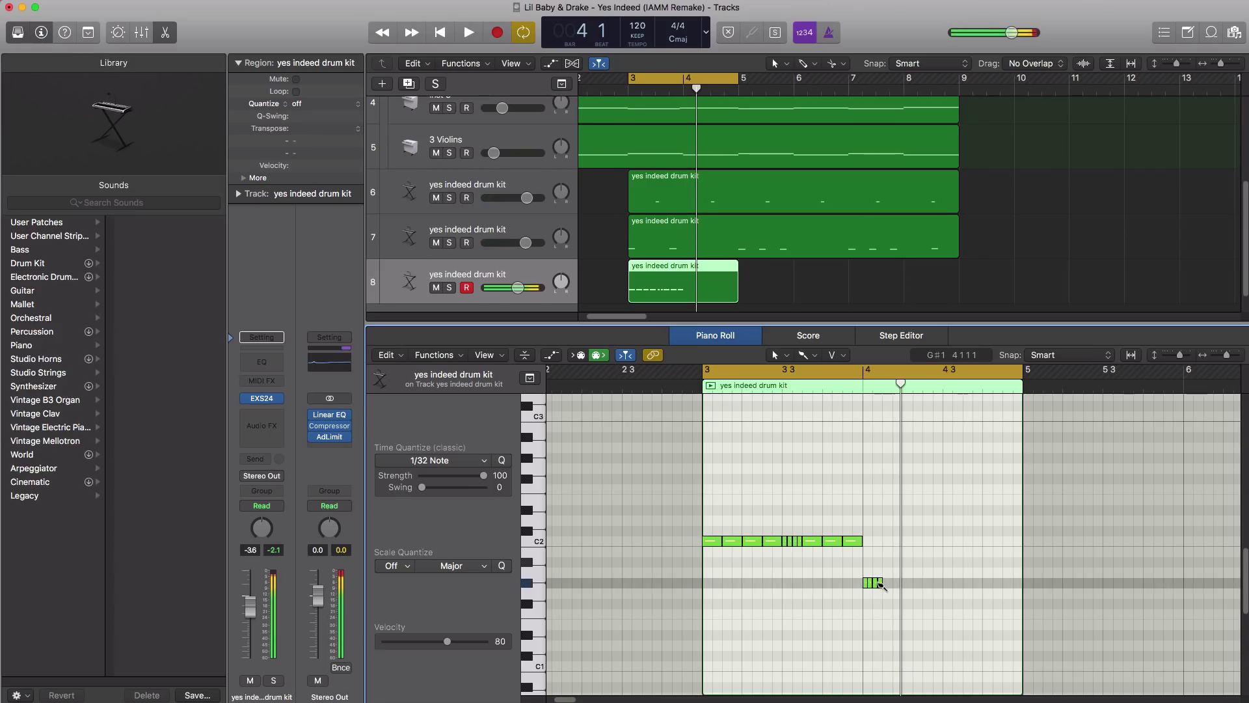
pyautogui.press('space')
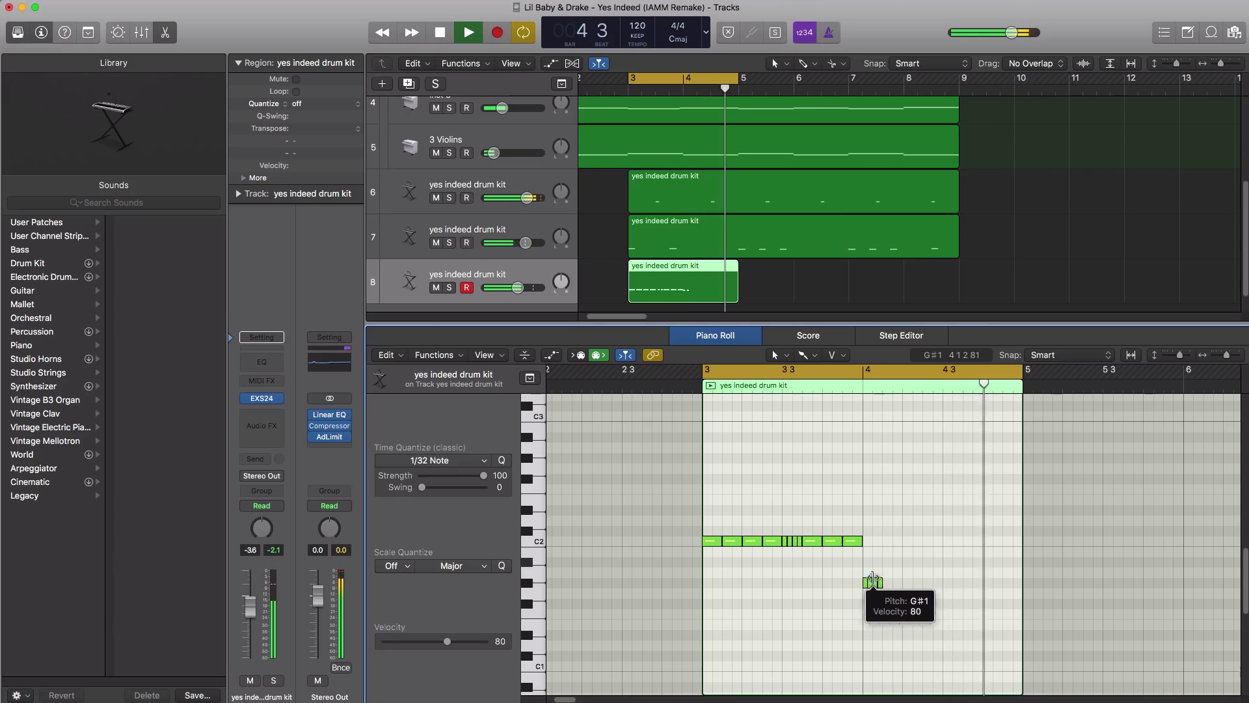
pyautogui.press('space')
# - Set time quantize to 1/8 Note, brush six C2 notes across bar 4 leaving a gap on beat 4, and check with playback
pyautogui.click(460, 460)
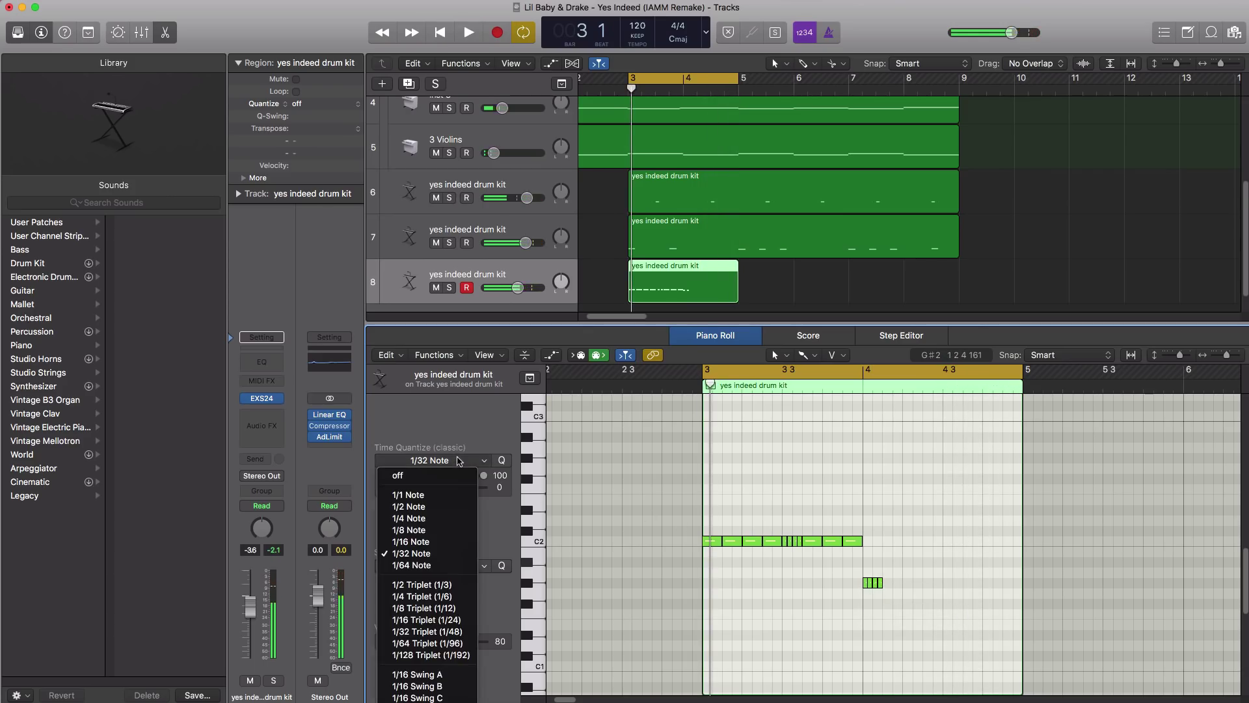
pyautogui.click(834, 544)
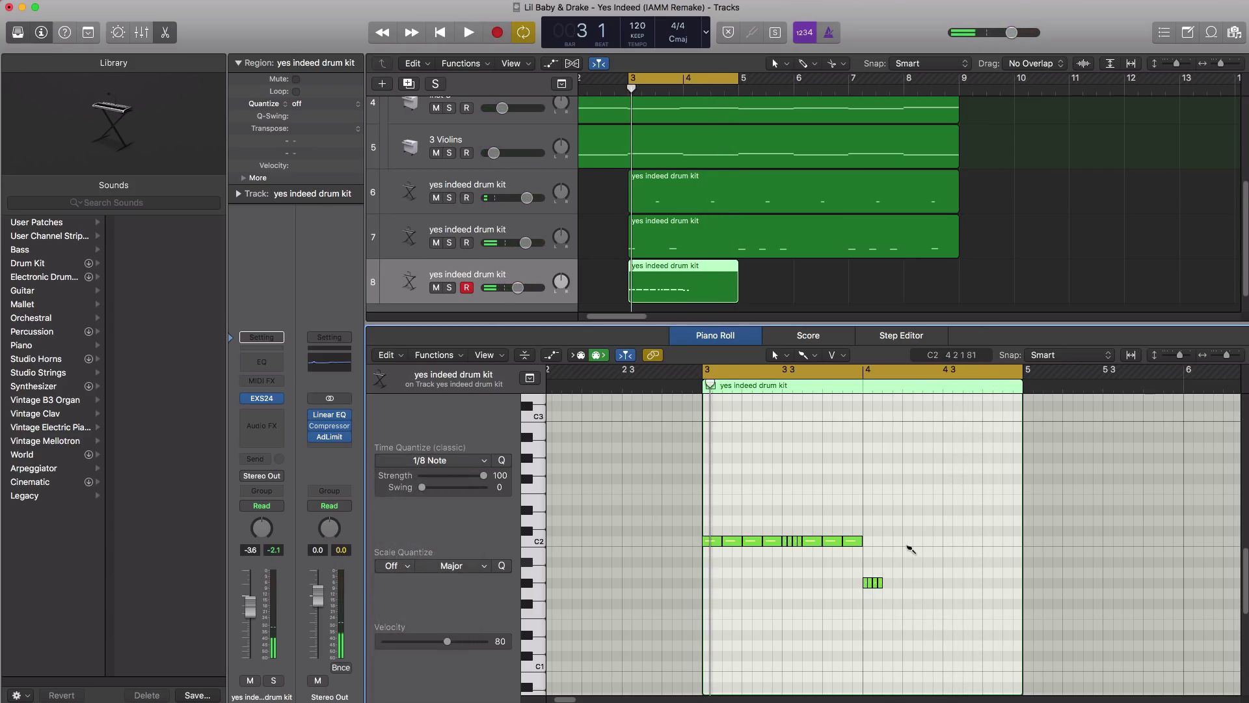
pyautogui.click(914, 541)
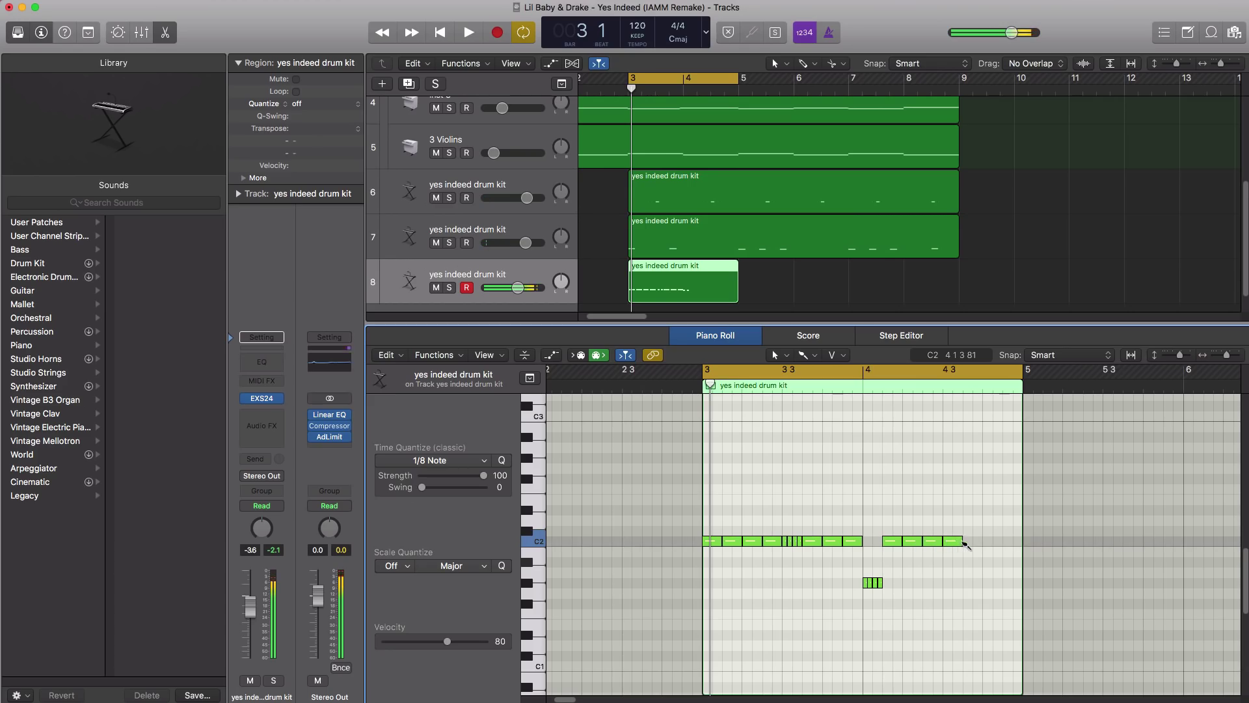
pyautogui.click(1005, 541)
pyautogui.press('space')
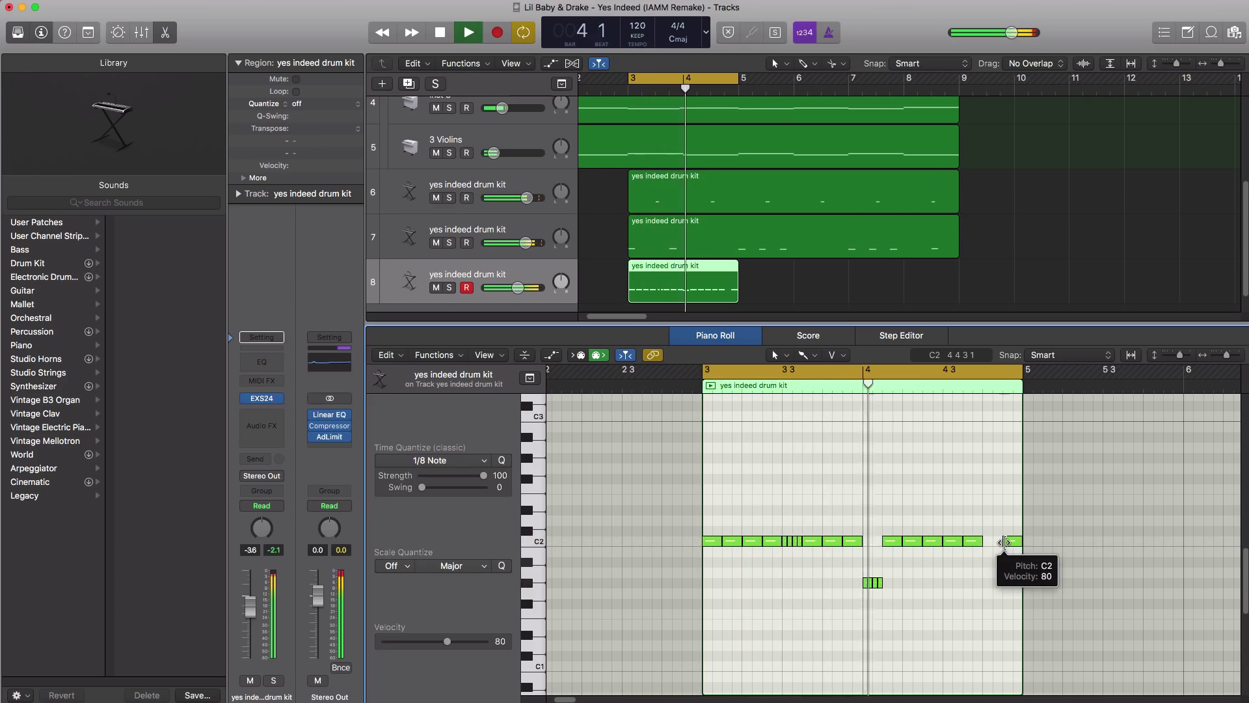
pyautogui.press('space')
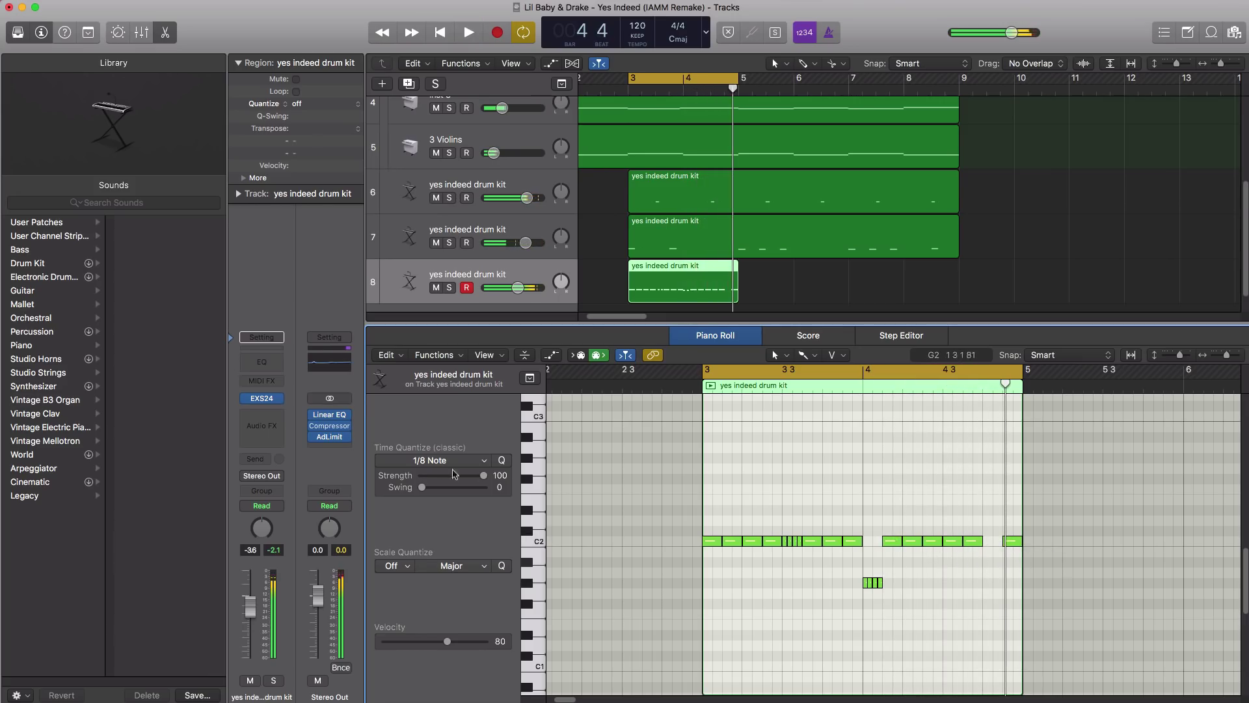
# - Set time quantize to 1/16 Note, brush two C2 notes into the gap on beat 4 of bar 4, and play the loop
pyautogui.click(439, 461)
pyautogui.click(404, 553)
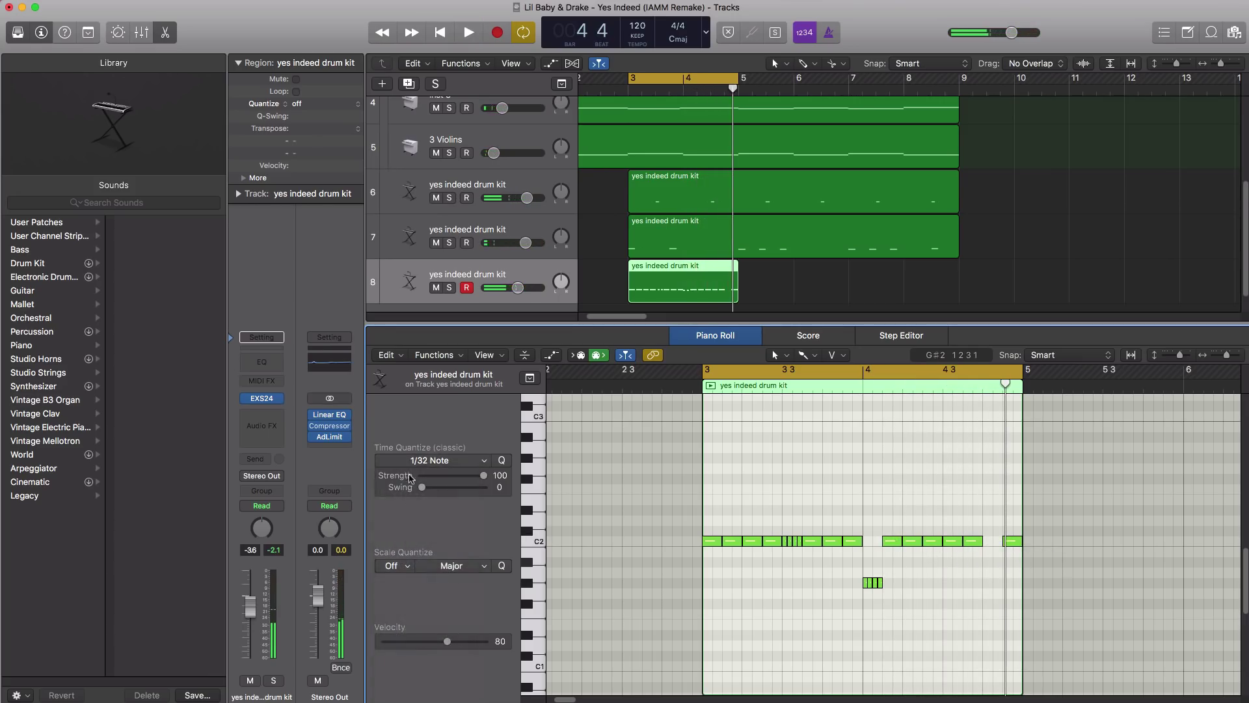
pyautogui.click(417, 459)
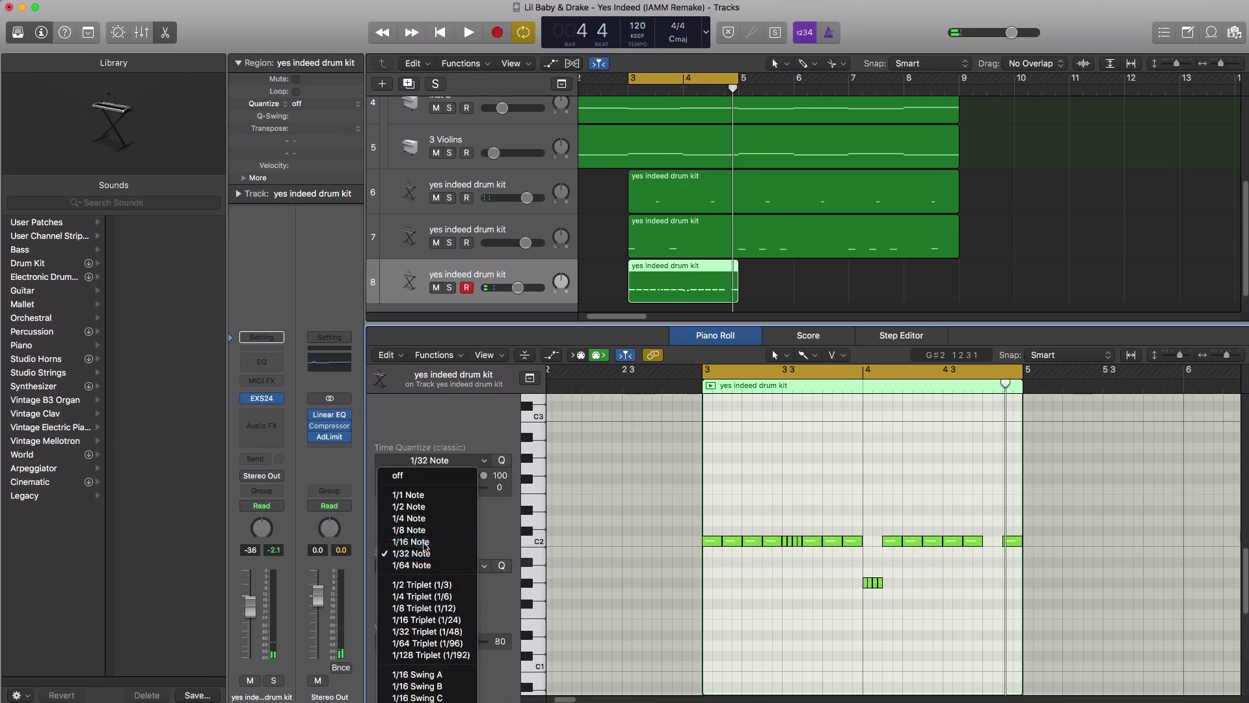
pyautogui.click(410, 542)
pyautogui.click(992, 542)
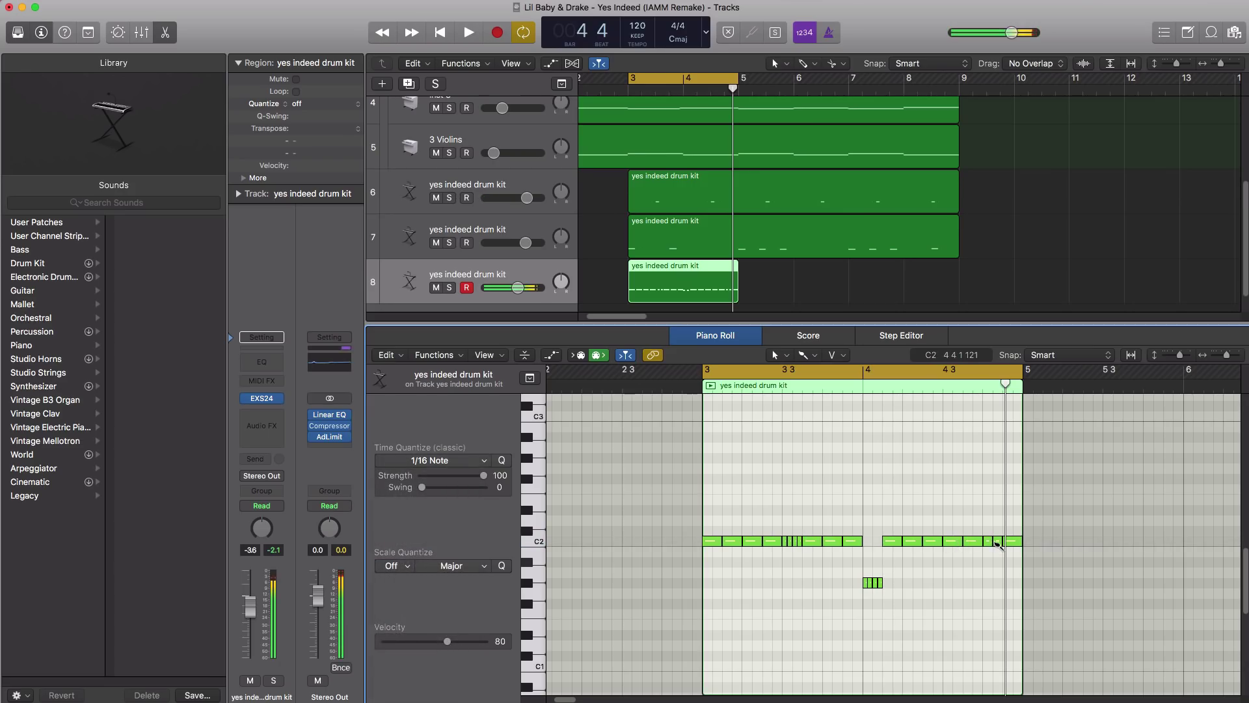
pyautogui.press('space')
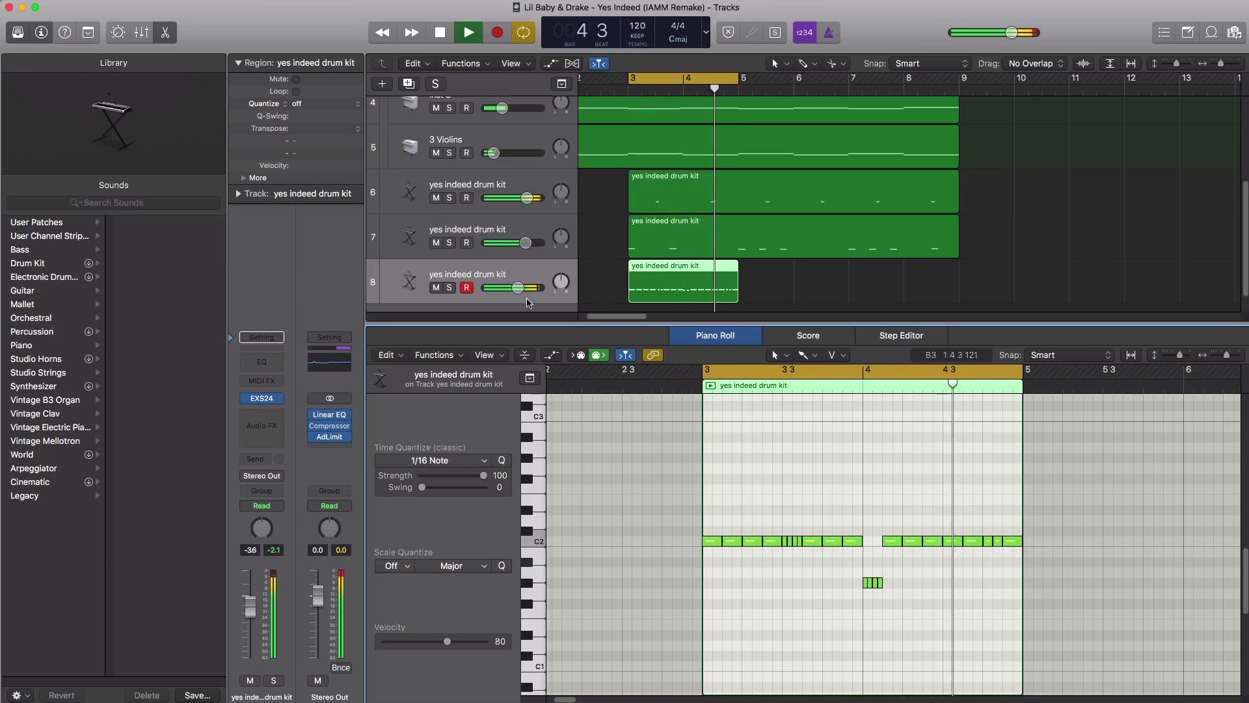
# - Set the third drum kit track's volume to -3.8 dB, stop playback, and close the editor to show the whole arrangement
pyautogui.moveTo(519, 288); pyautogui.dragTo(516, 287)
pyautogui.press('space')
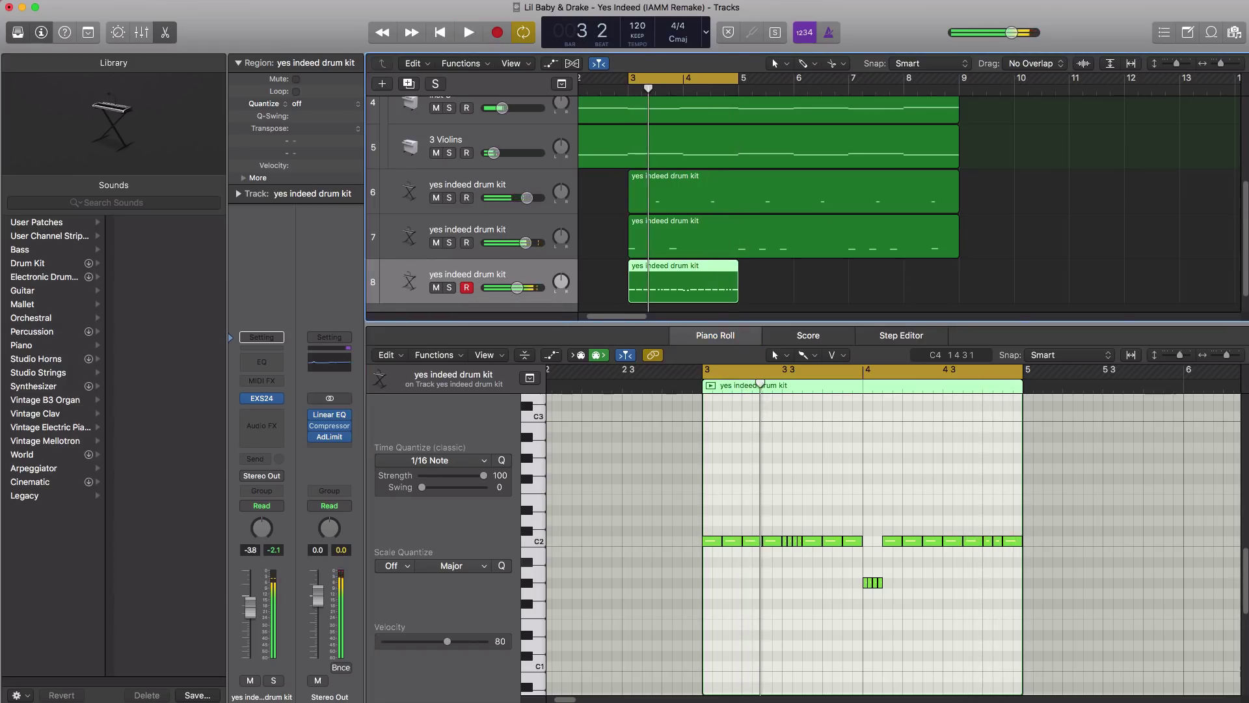
pyautogui.press('x')
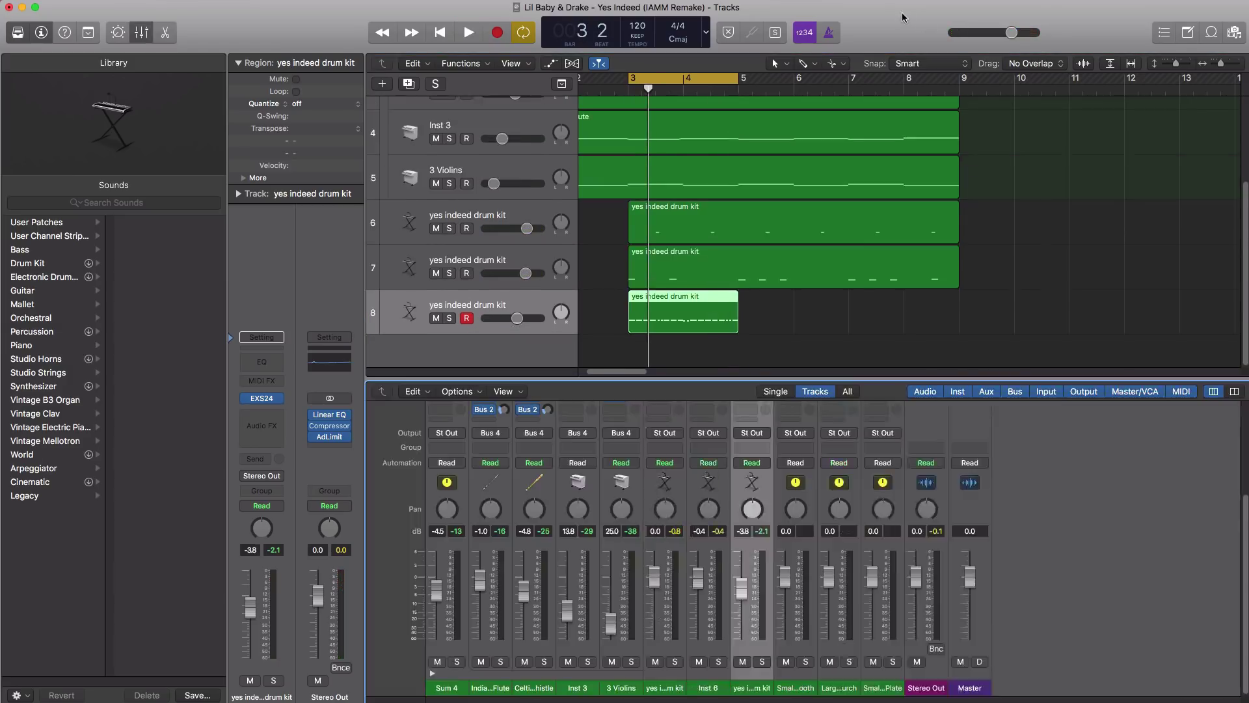
pyautogui.press('x')
pyautogui.scroll(-3, 832, 380)
pyautogui.scroll(-3, 832, 380)
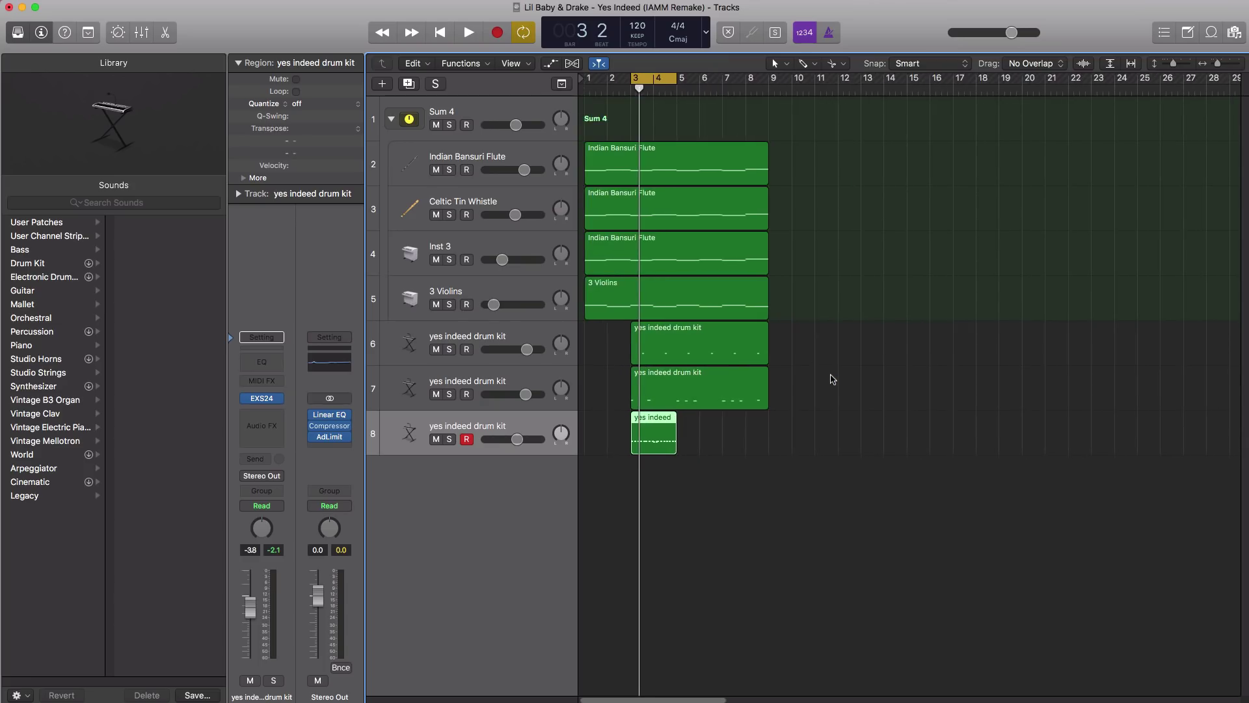
# - Split the four melody regions at bar 3 and copy the two-bar third drum kit region to bars 5 and 7
pyautogui.moveTo(617, 347); pyautogui.dragTo(581, 181)
pyautogui.click(628, 156)
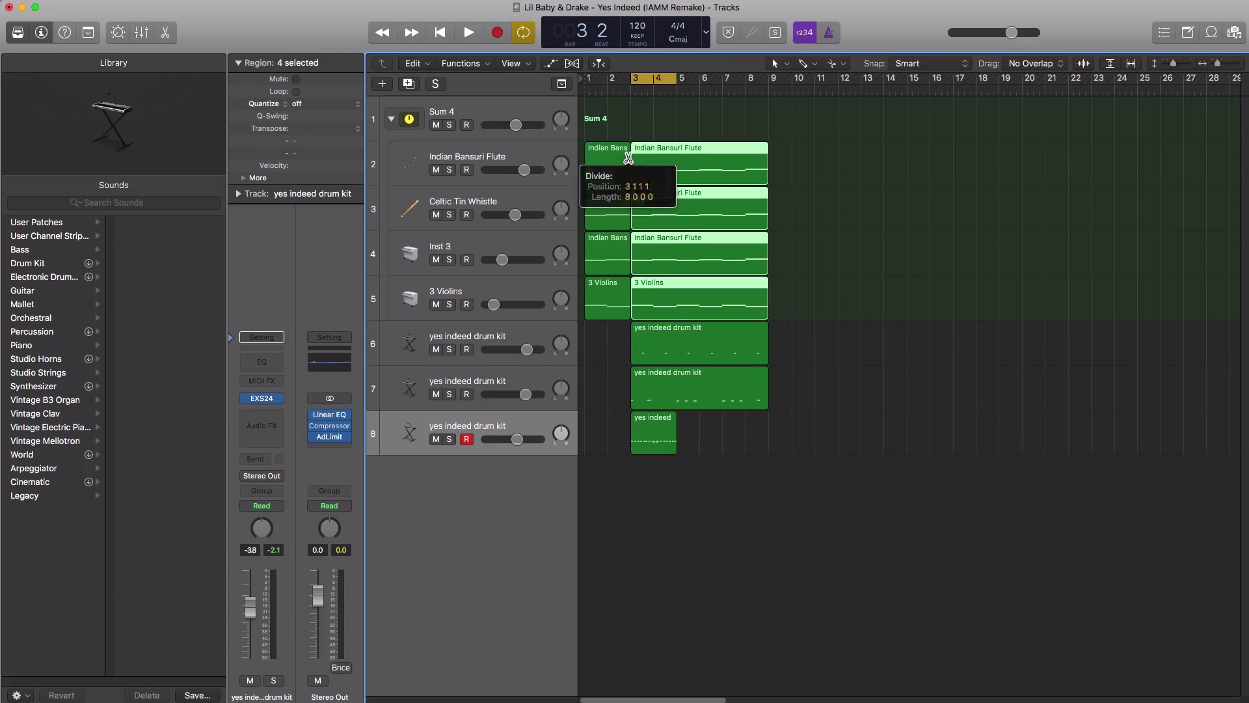
pyautogui.moveTo(654, 442); pyautogui.dragTo(746, 435)
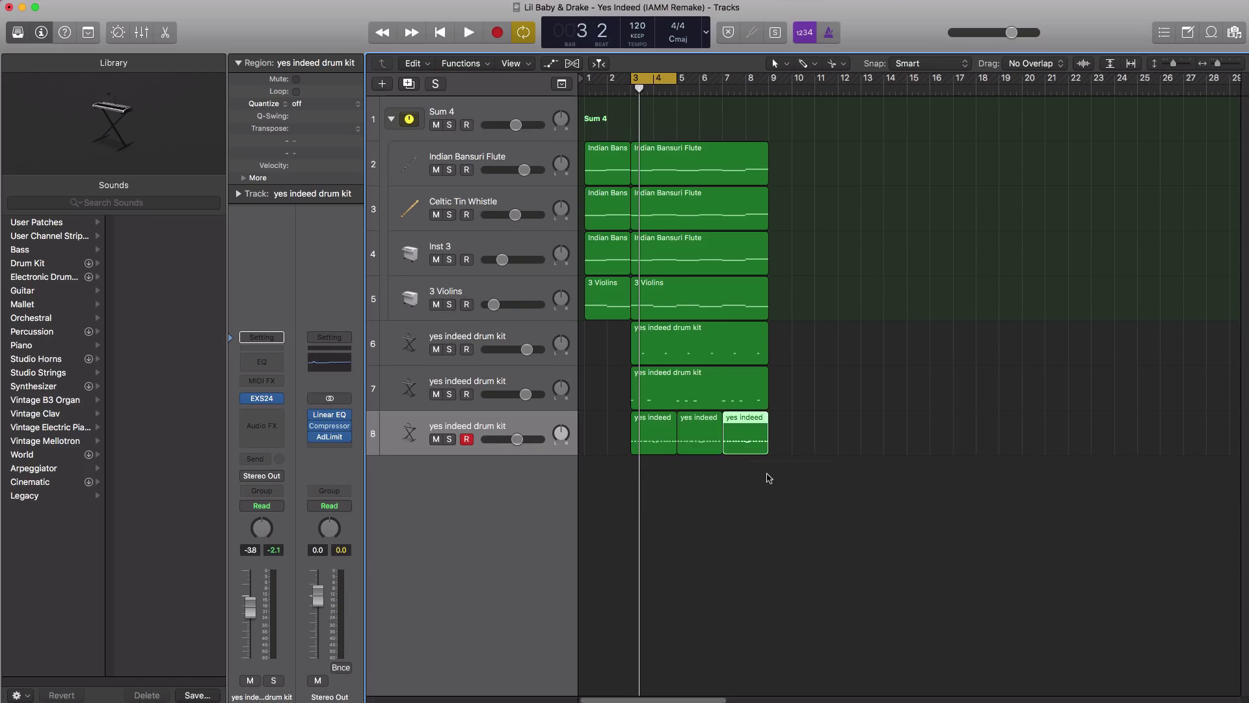
# - Turn cycle off and rebalance levels during playback, raising the second drum kit track slightly and setting the third to -8.8 dB
pyautogui.press('space')
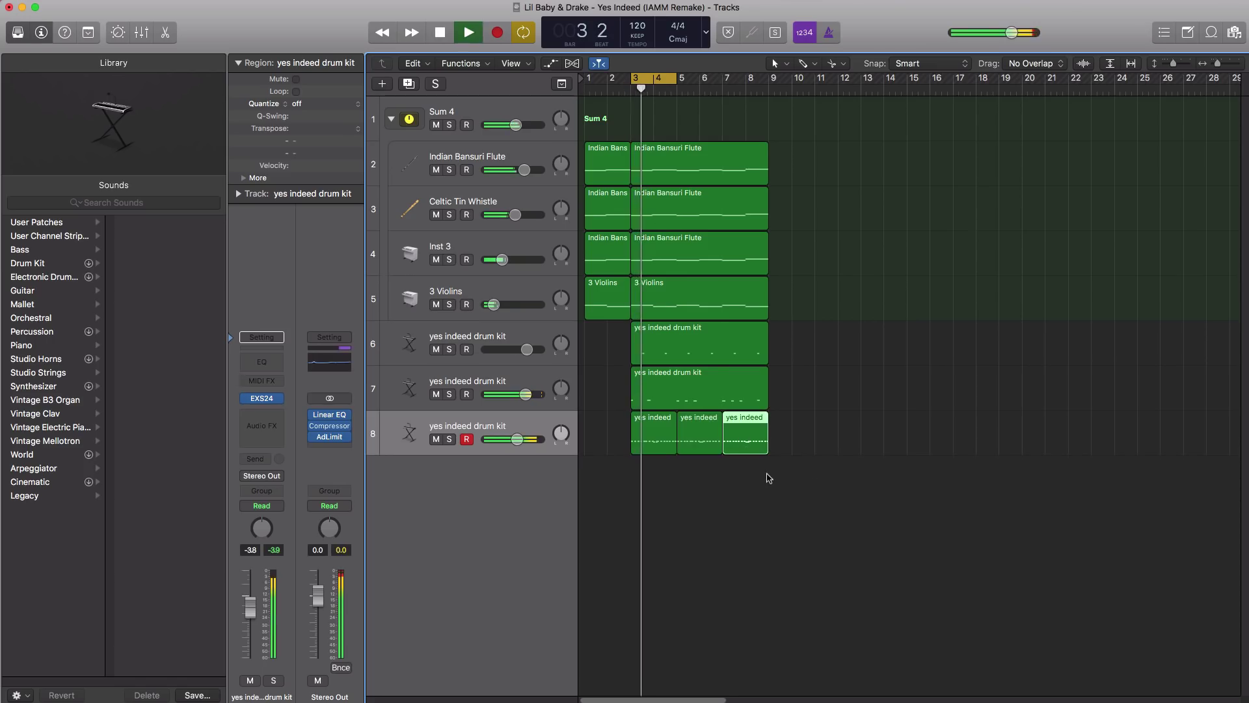
pyautogui.click(658, 83)
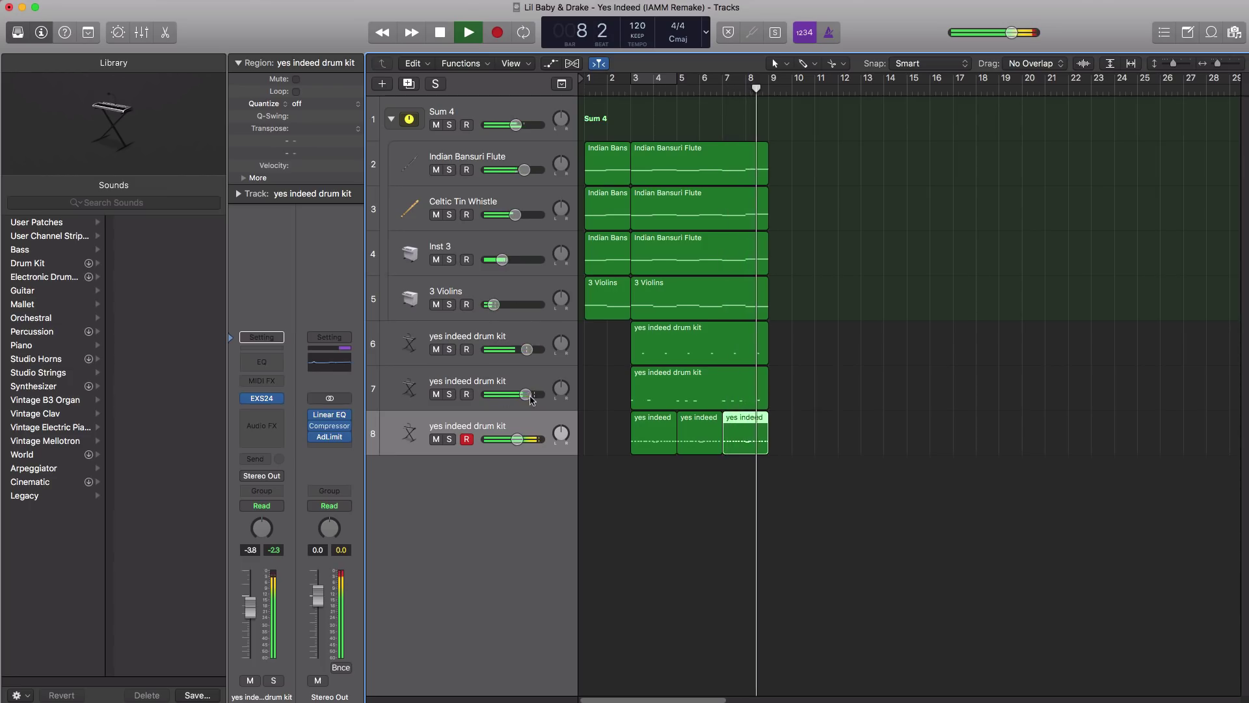
pyautogui.moveTo(526, 394); pyautogui.dragTo(530, 394)
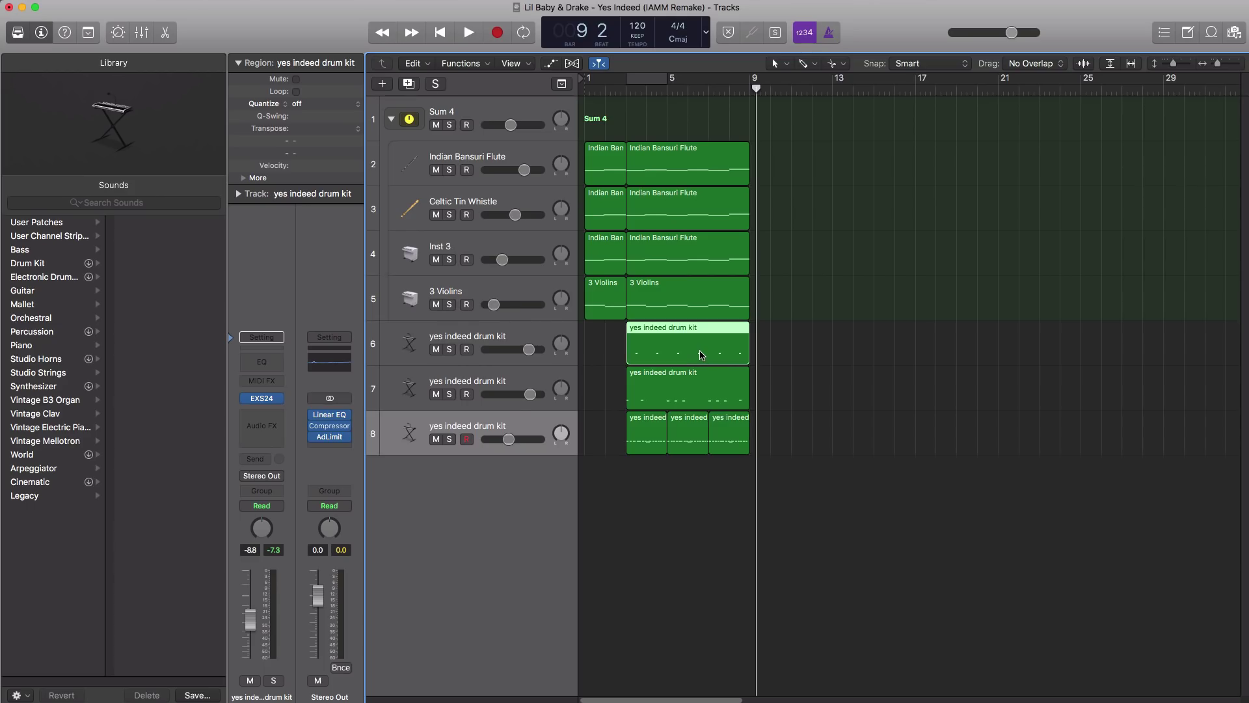
# - Add a C♯1 note on beat 4 of bar 8 in the first drum kit region and check it with playback
pyautogui.doubleClick(702, 355)
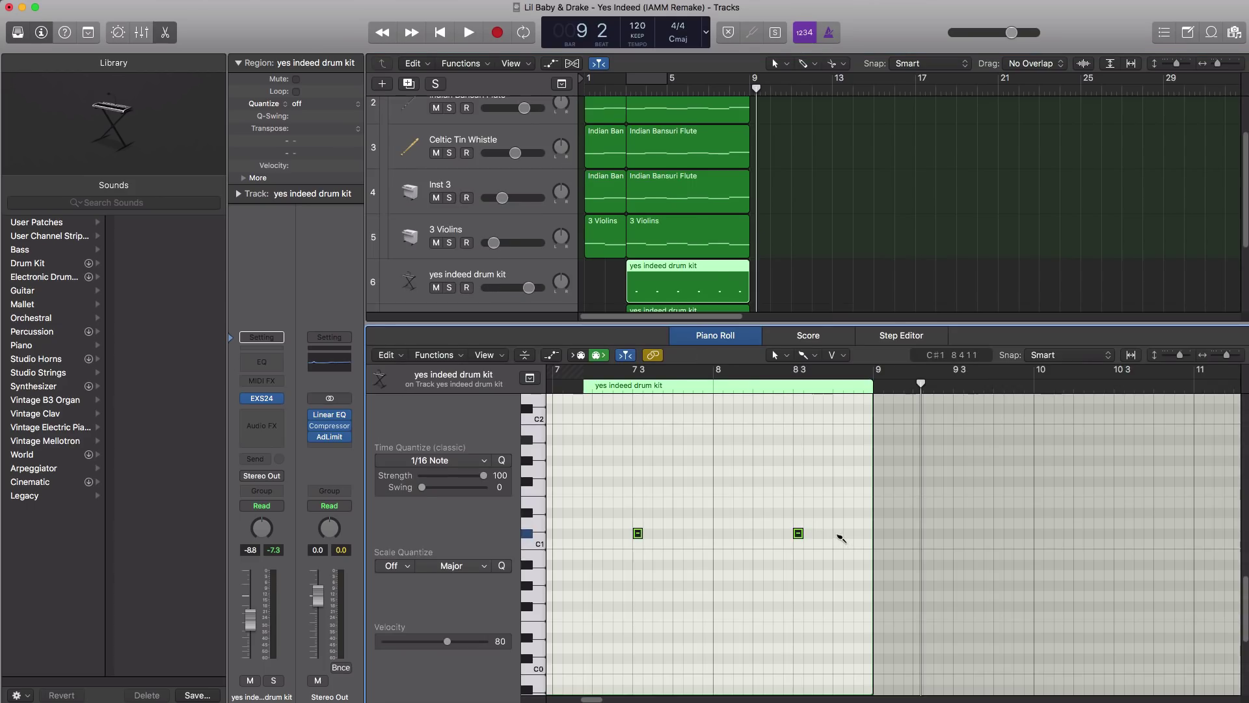
pyautogui.click(719, 92)
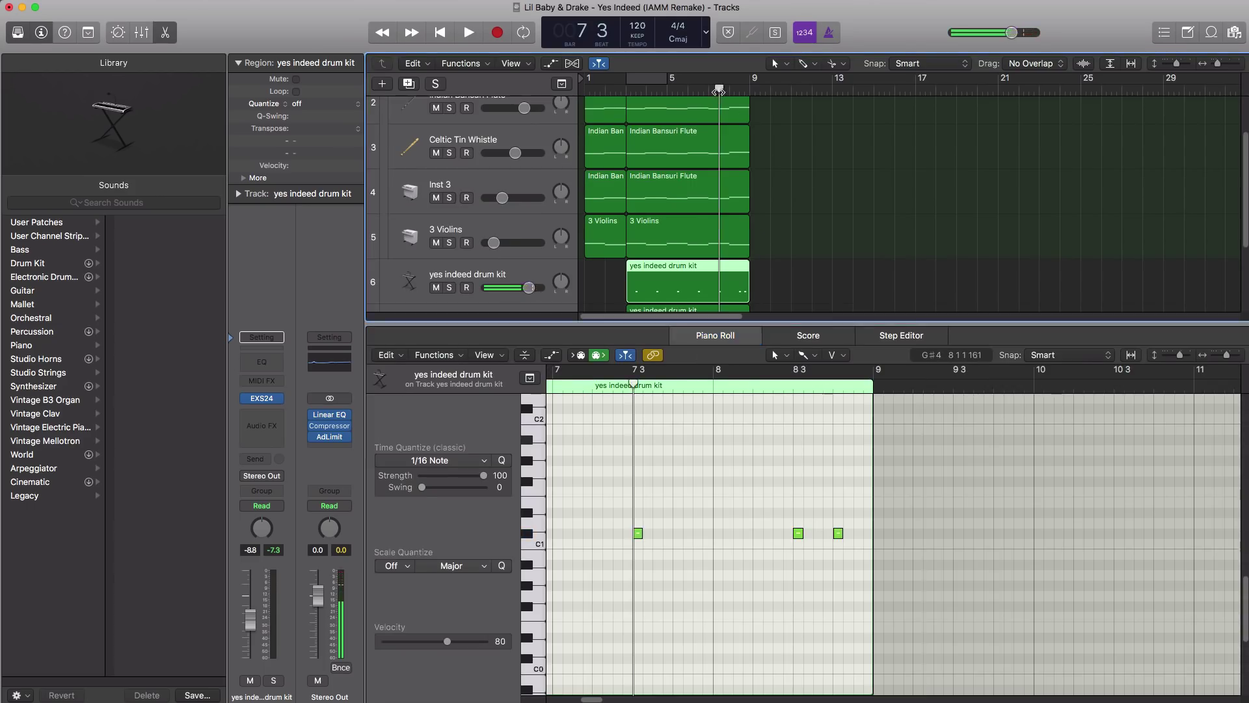
pyautogui.press('space')
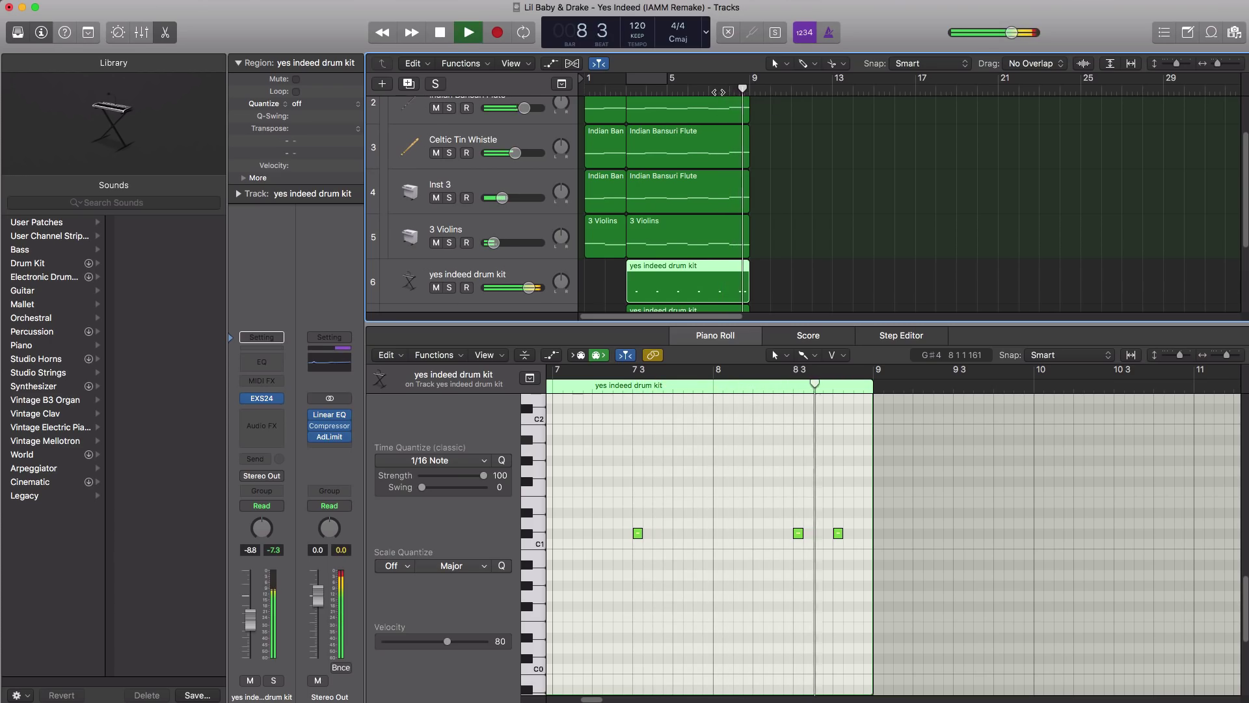
pyautogui.press('space')
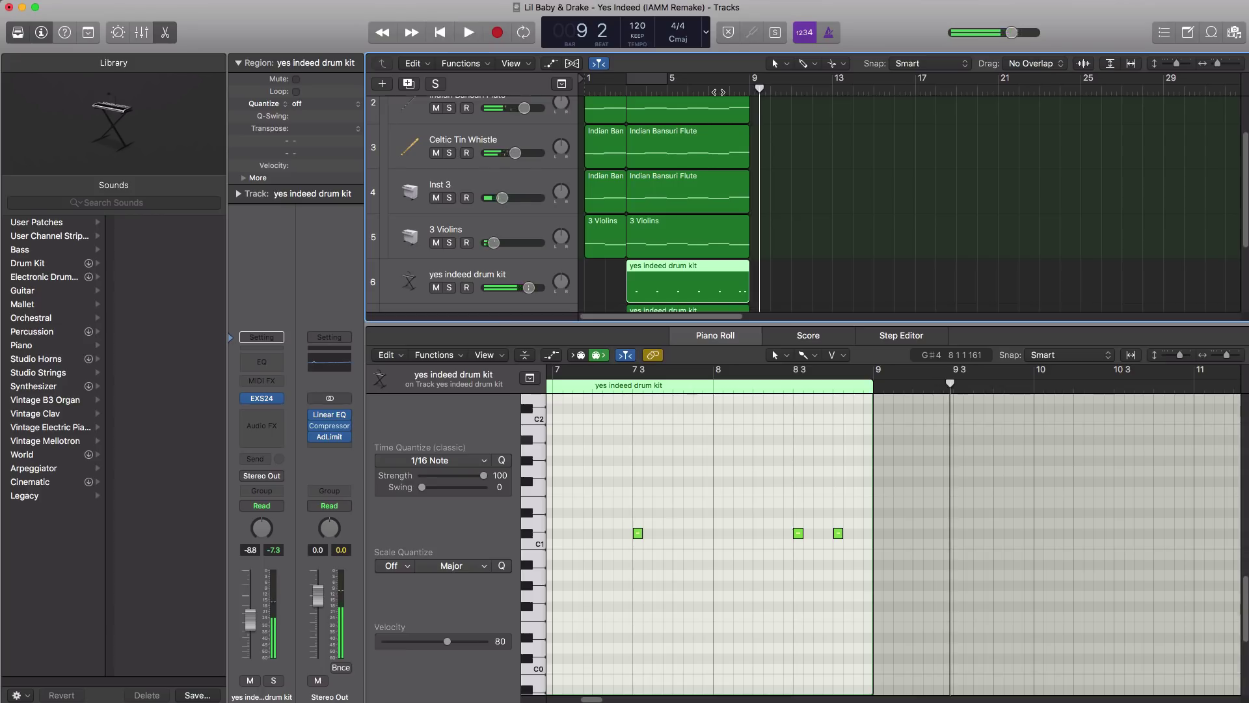
pyautogui.press('x')
pyautogui.press('x')
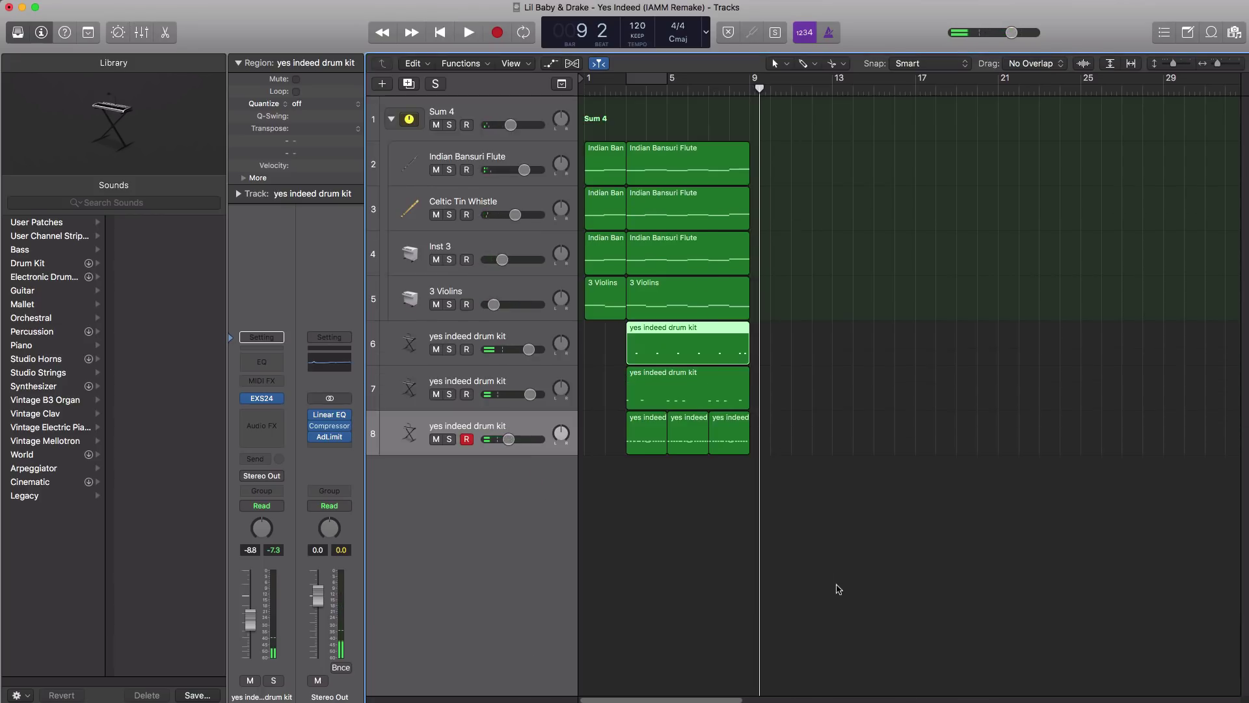
# - Duplicate the entire eight-bar arrangement of melody and drum regions so the copy starts at bar 9
pyautogui.moveTo(811, 535); pyautogui.dragTo(767, 168)
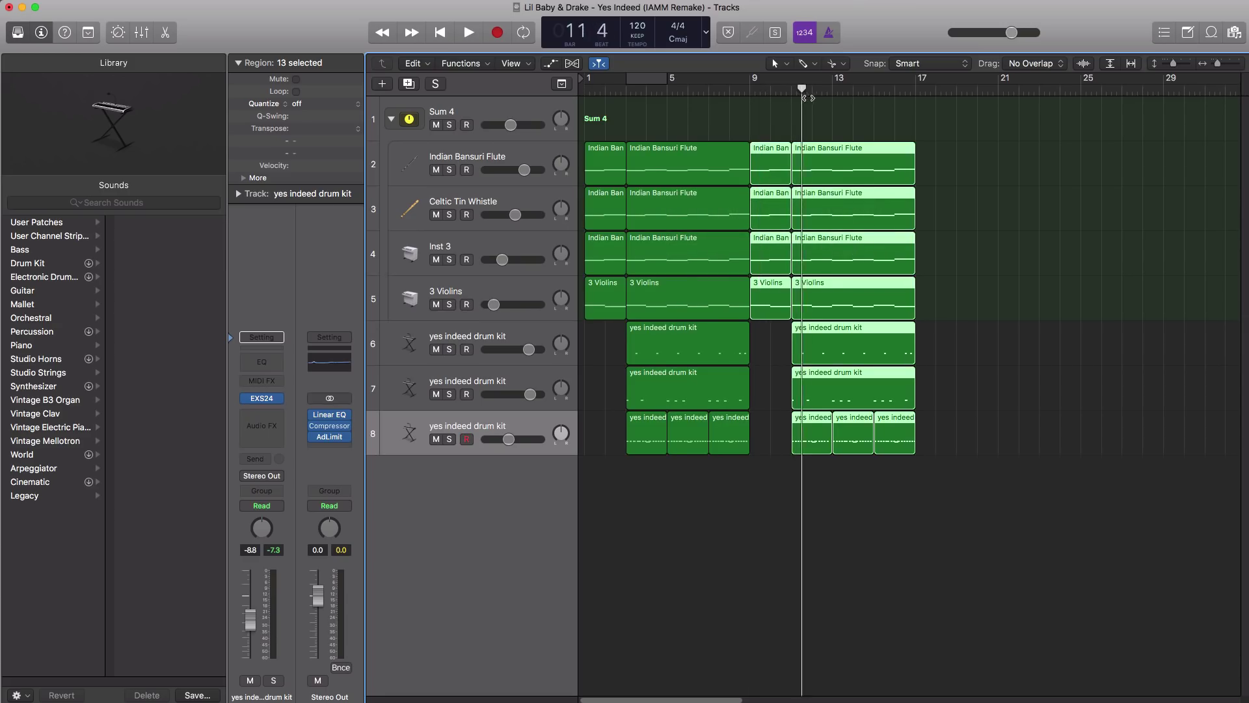
pyautogui.click(803, 509)
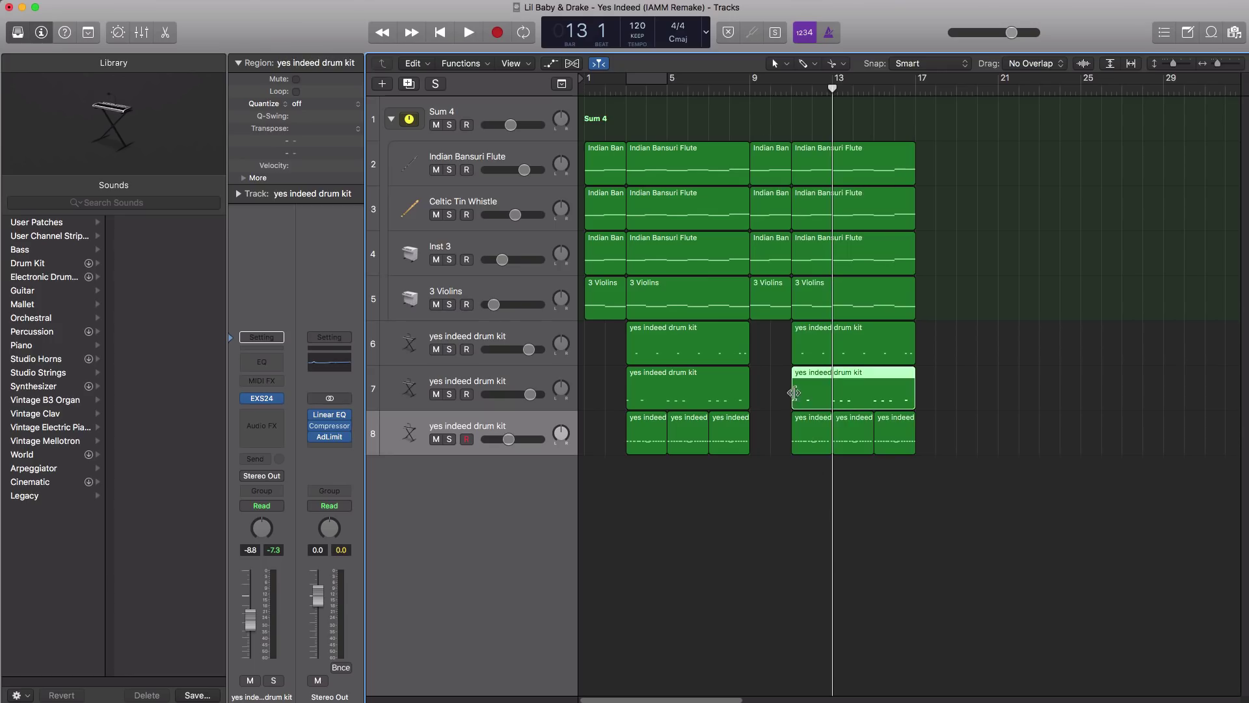
# - Trim the copied drum kit regions to start at bar 12 for the first, bar 13 for the second, and mid-bar 12 for the third
pyautogui.moveTo(807, 395); pyautogui.dragTo(834, 393)
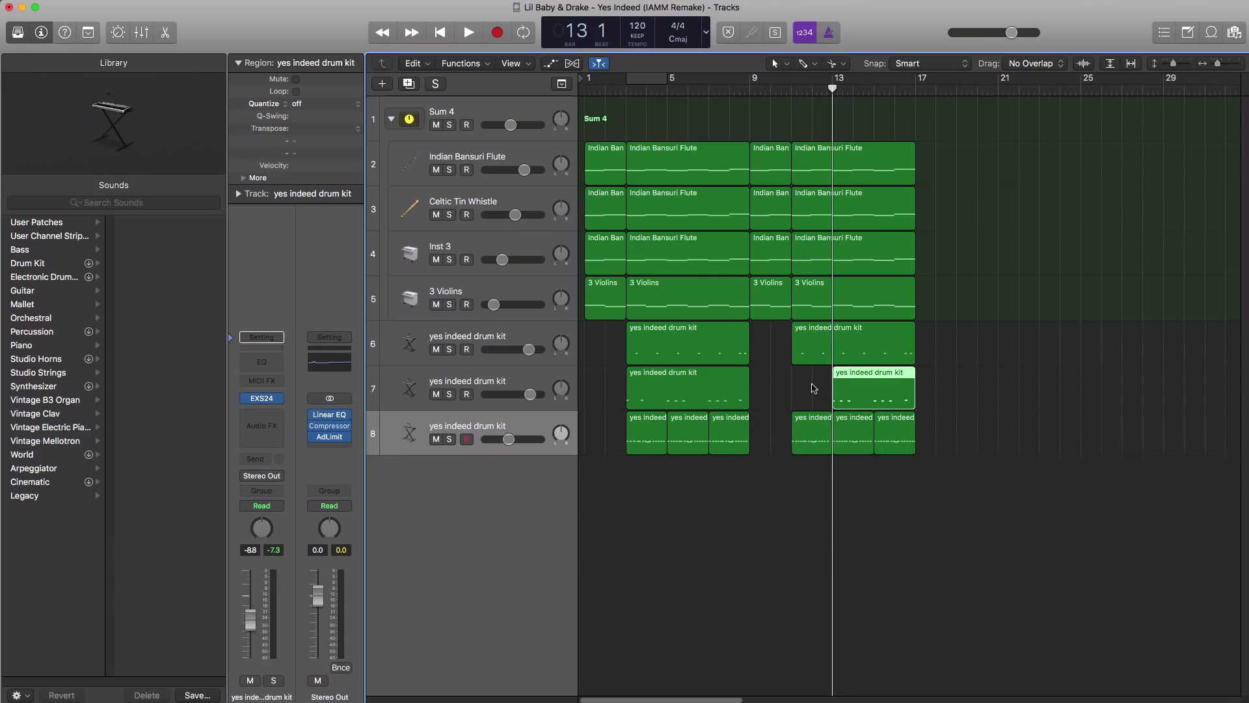
pyautogui.click(794, 349)
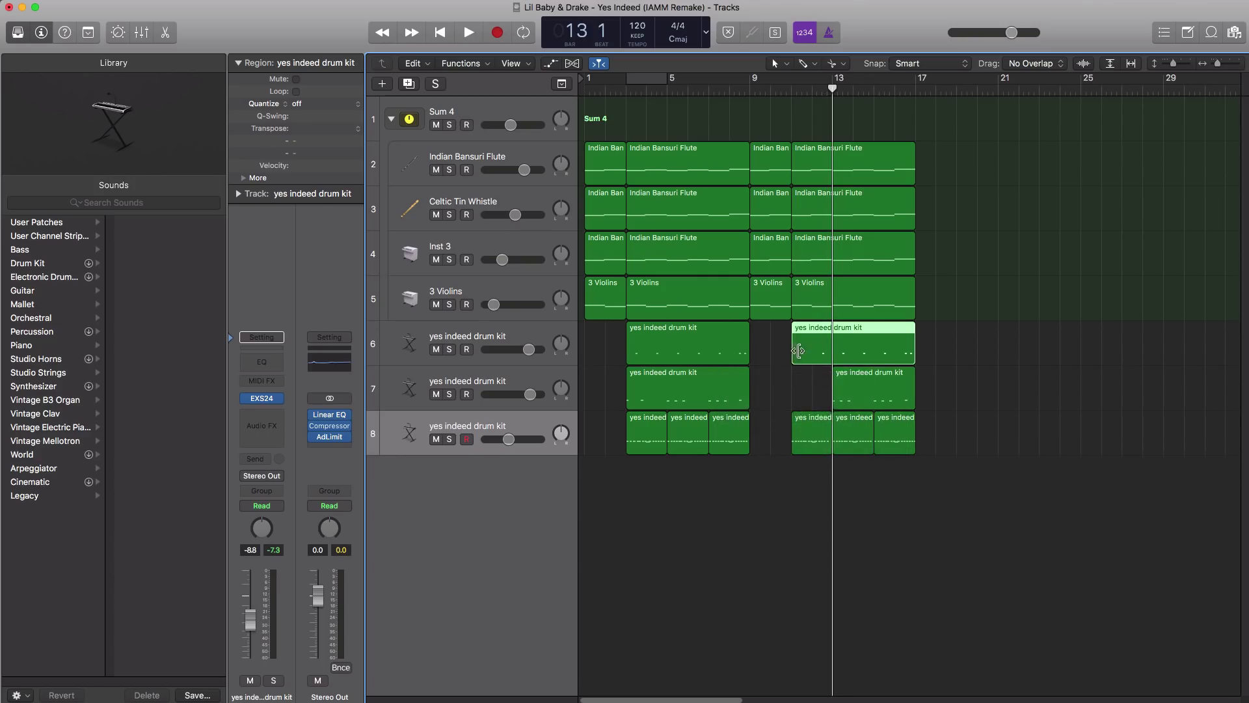
pyautogui.moveTo(799, 351); pyautogui.dragTo(818, 352)
pyautogui.moveTo(796, 439); pyautogui.dragTo(817, 440)
pyautogui.moveTo(824, 437); pyautogui.dragTo(825, 437)
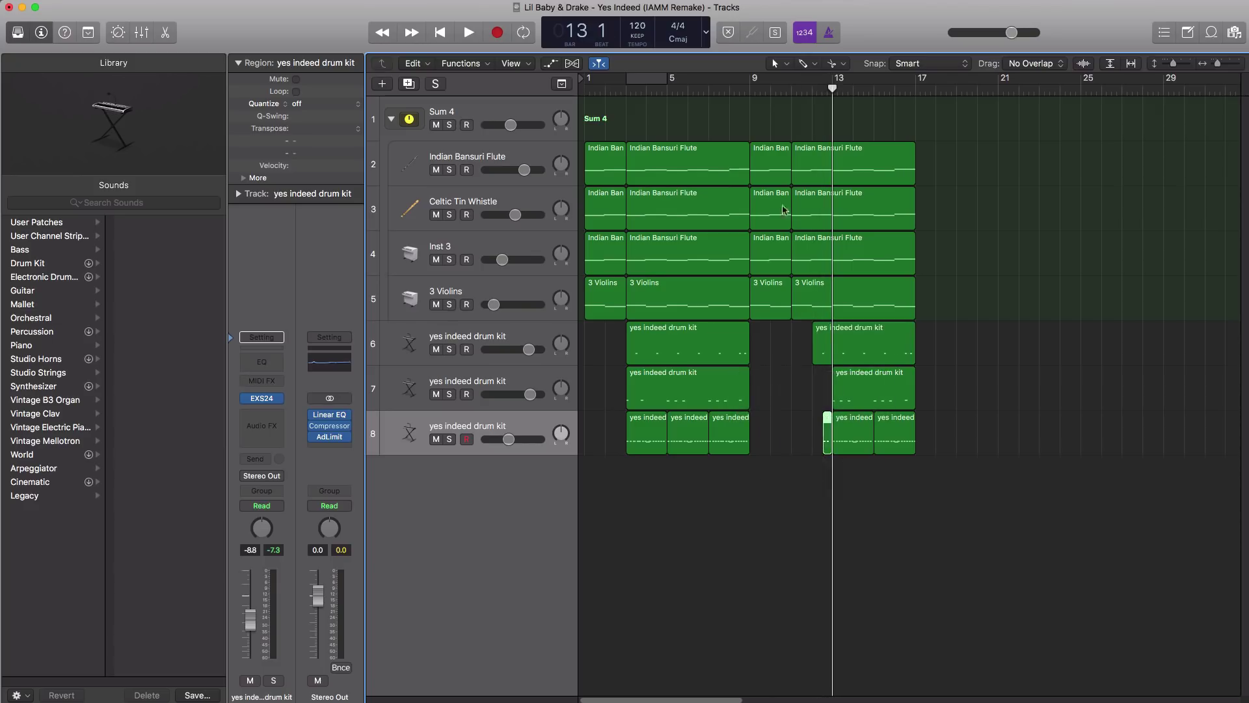
# - Play the copied section from just before bar 9 and lower the first drum kit track's volume slightly
pyautogui.click(742, 89)
pyautogui.press('space')
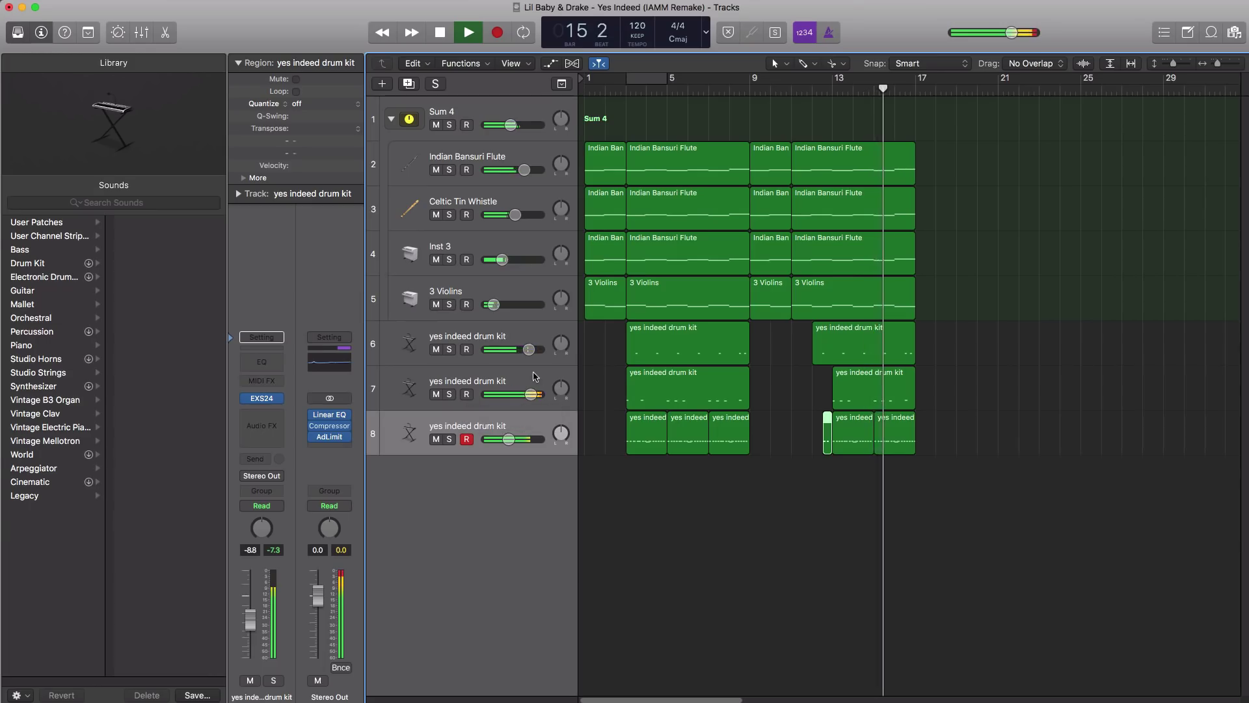
pyautogui.moveTo(529, 354); pyautogui.dragTo(527, 355)
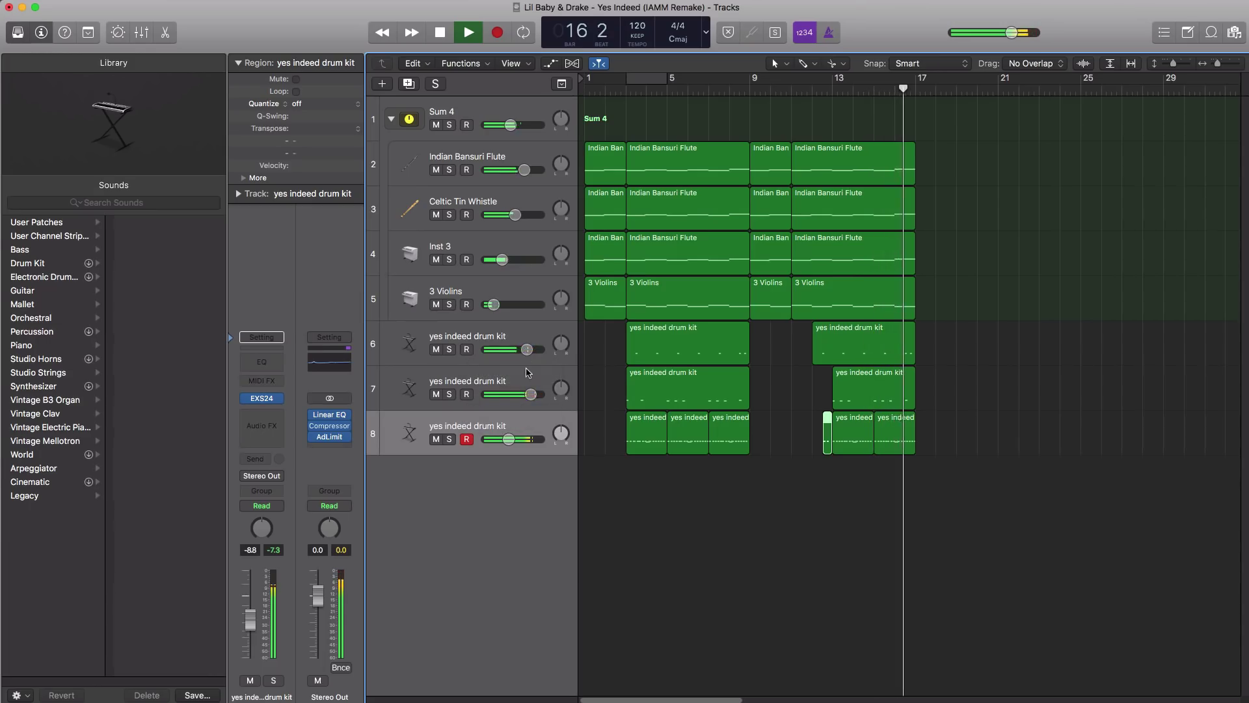
pyautogui.press('space')
# - Duplicate the melody and trimmed drum regions of bars 9 to 16 to bar 17 and check the transition with playback
pyautogui.moveTo(964, 500); pyautogui.dragTo(934, 166)
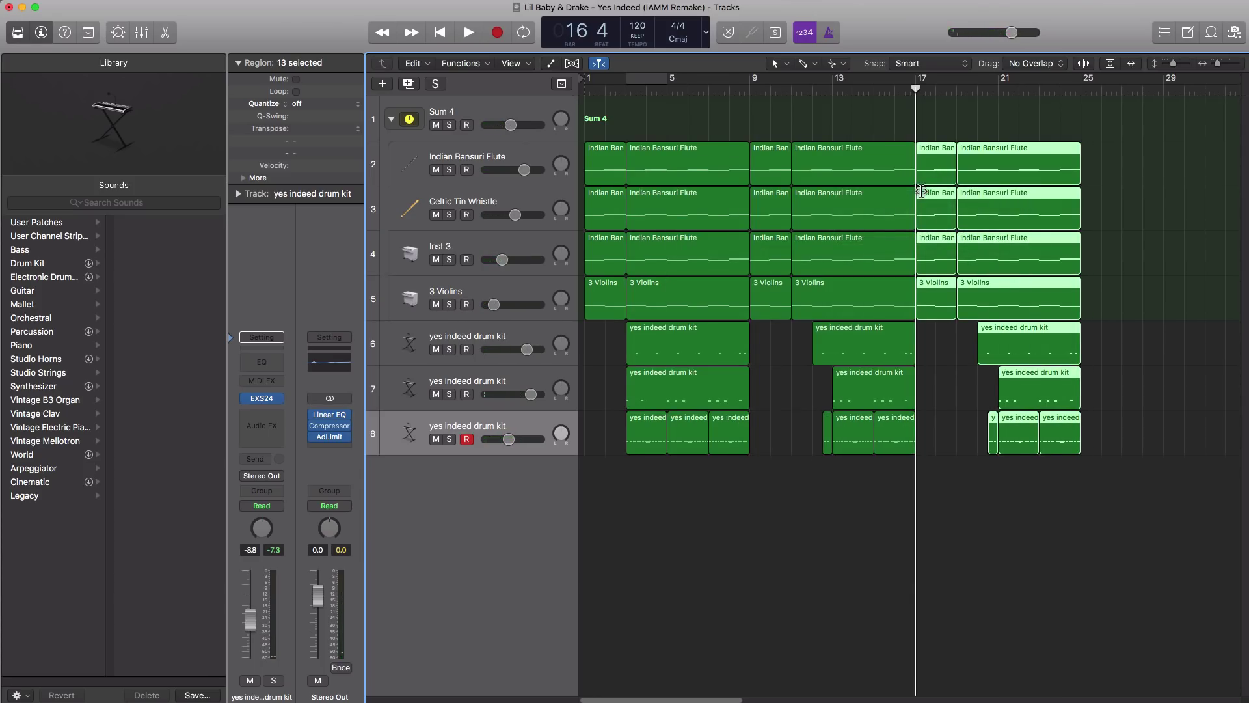
pyautogui.press('cmd+Left')
pyautogui.press('space')
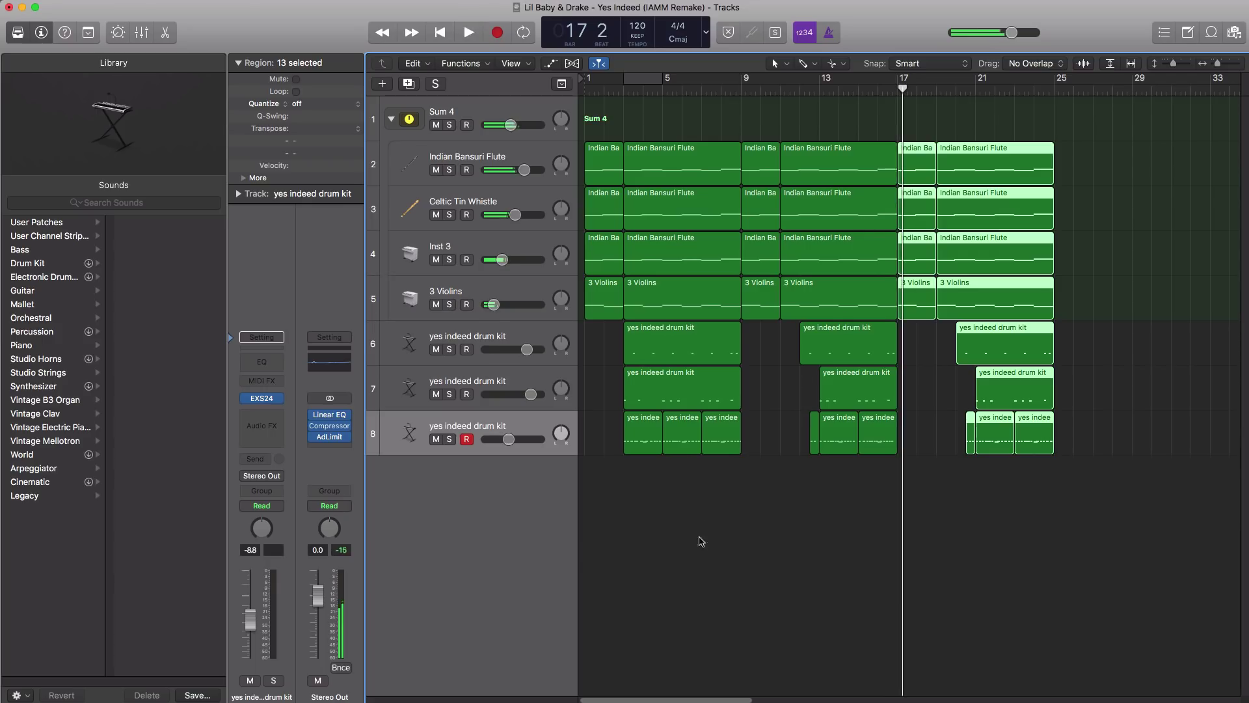
# - Copy the full melody and drum section from bars 3 to 8 to bar 25 and again to bar 31
pyautogui.moveTo(722, 493); pyautogui.dragTo(1076, 174)
pyautogui.press('super+Left')
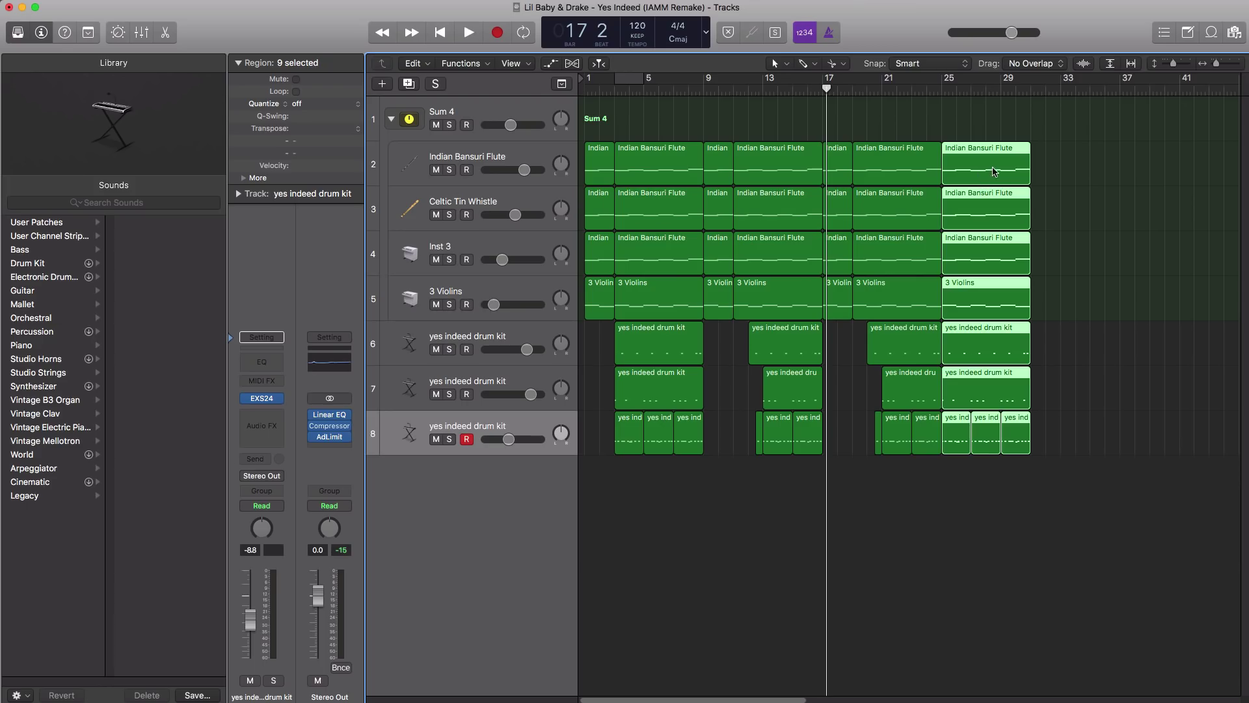
pyautogui.moveTo(994, 172); pyautogui.dragTo(1069, 172)
# - Hide the Library and play the whole arrangement from the beginning while fine-tuning the Sum 4 volume
pyautogui.press('Return')
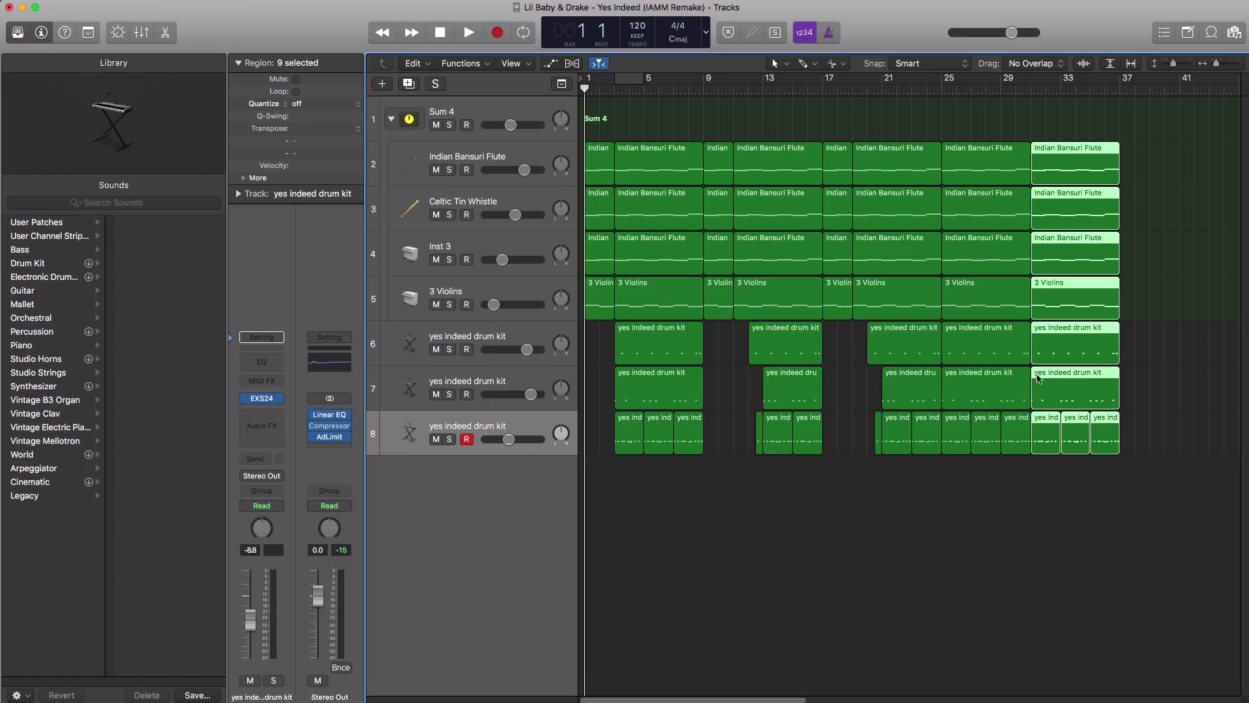
pyautogui.click(18, 32)
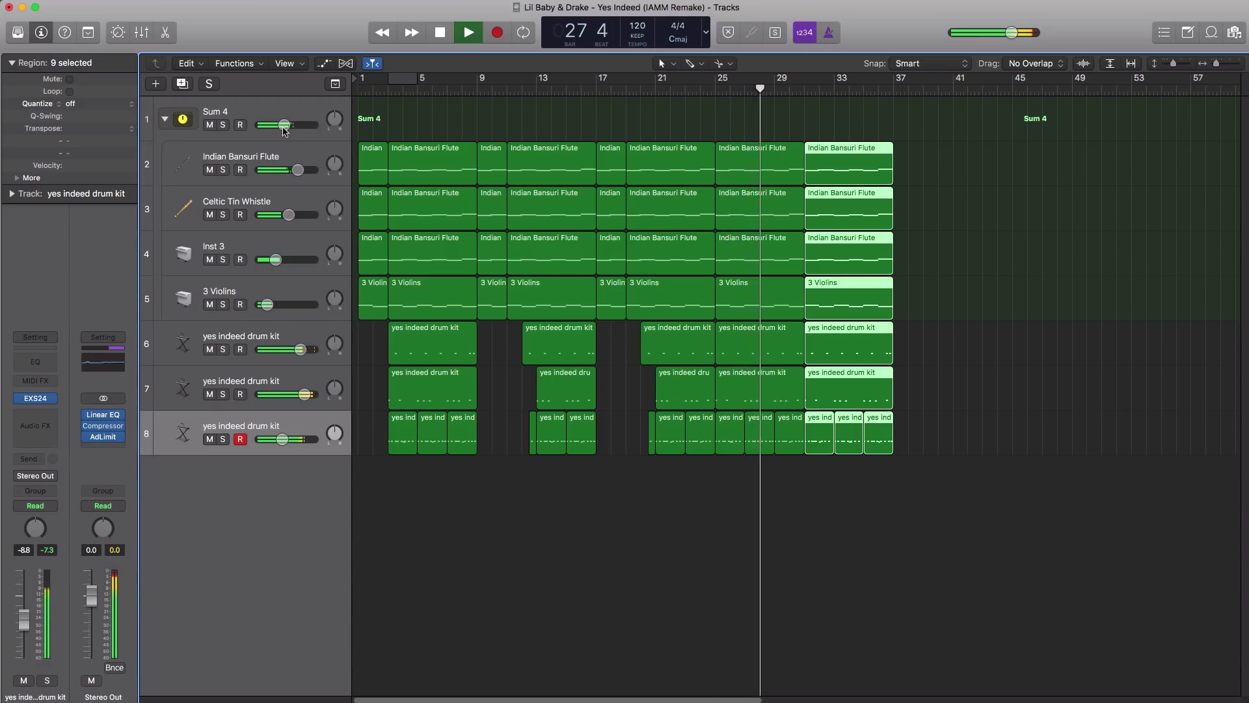
pyautogui.moveTo(284, 125)
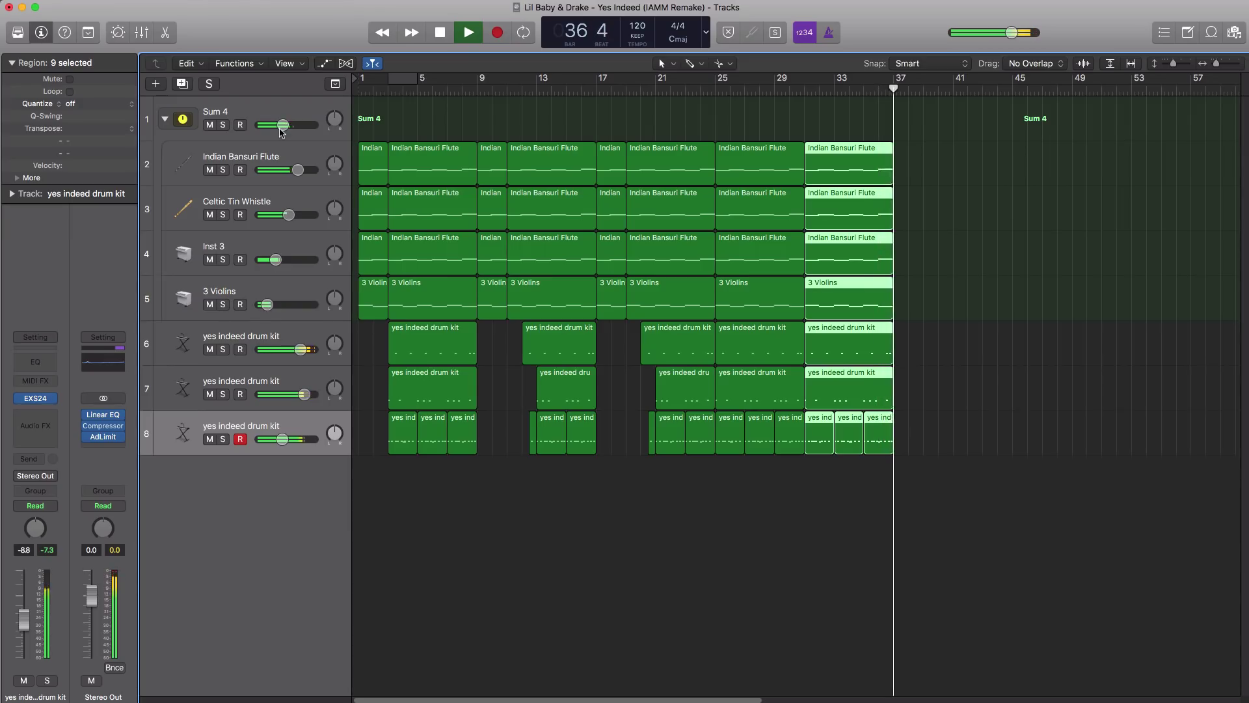
pyautogui.press('space')
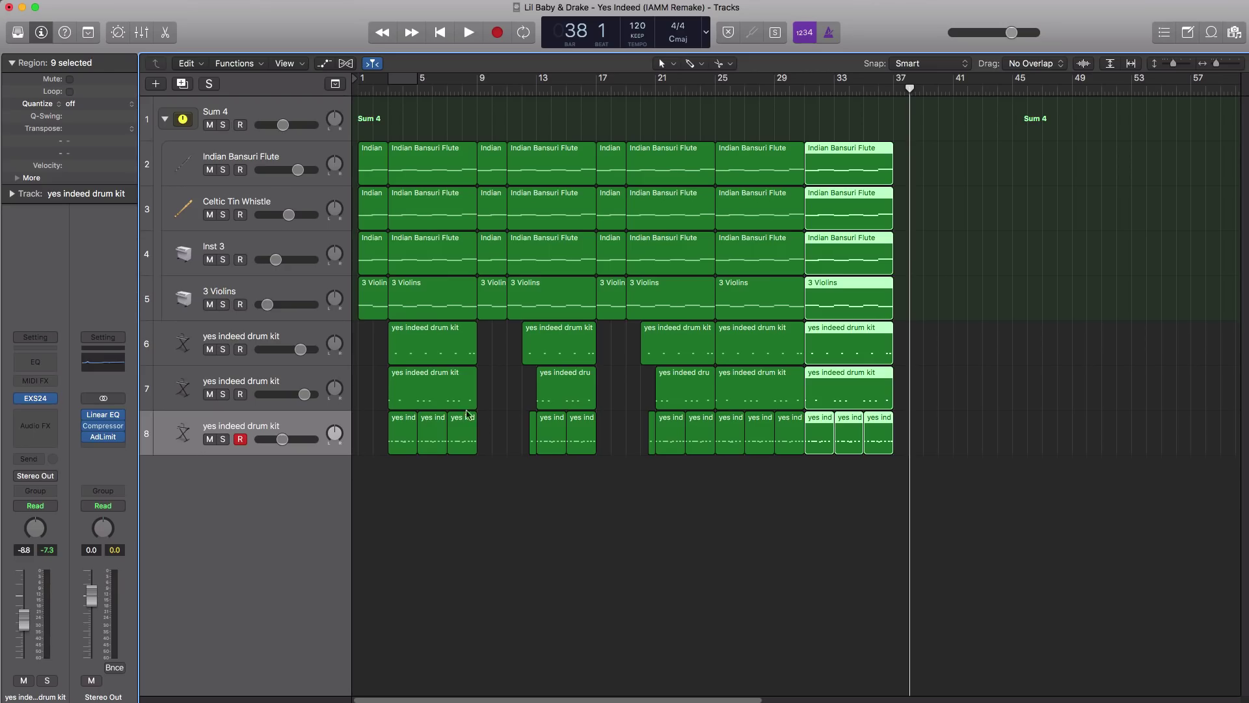
pyautogui.click(563, 504)
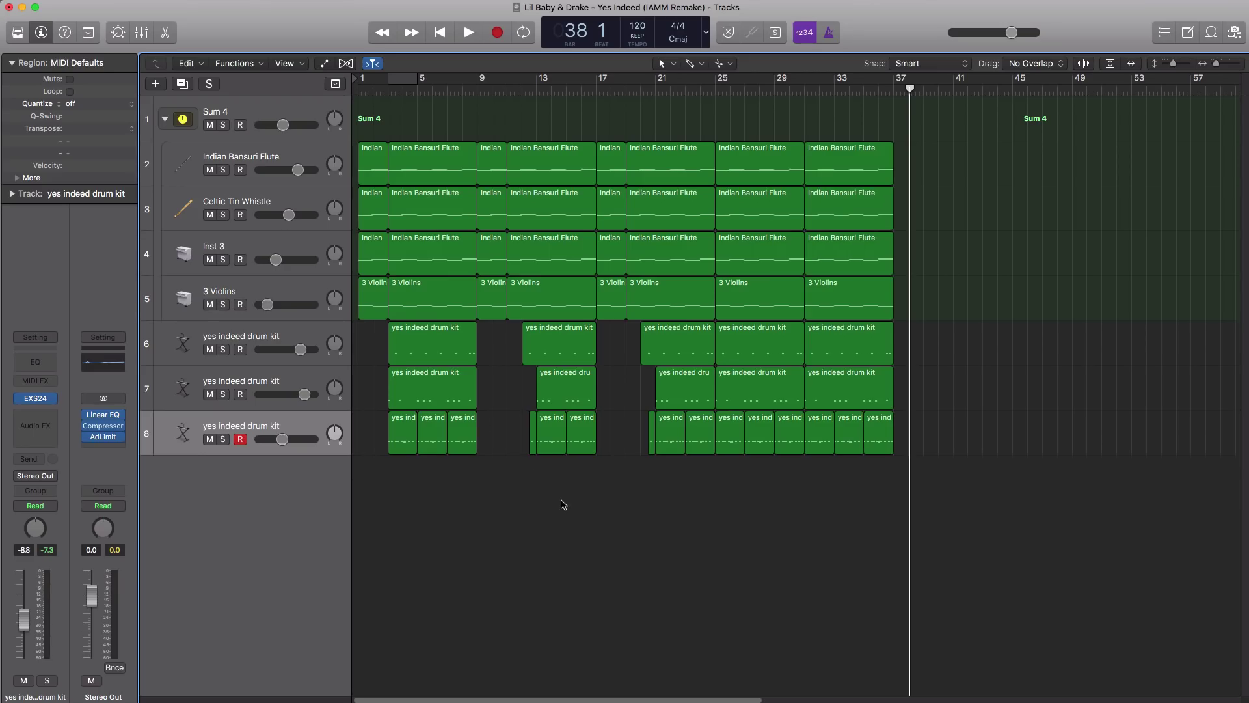
pyautogui.scroll(2, 613, 529)
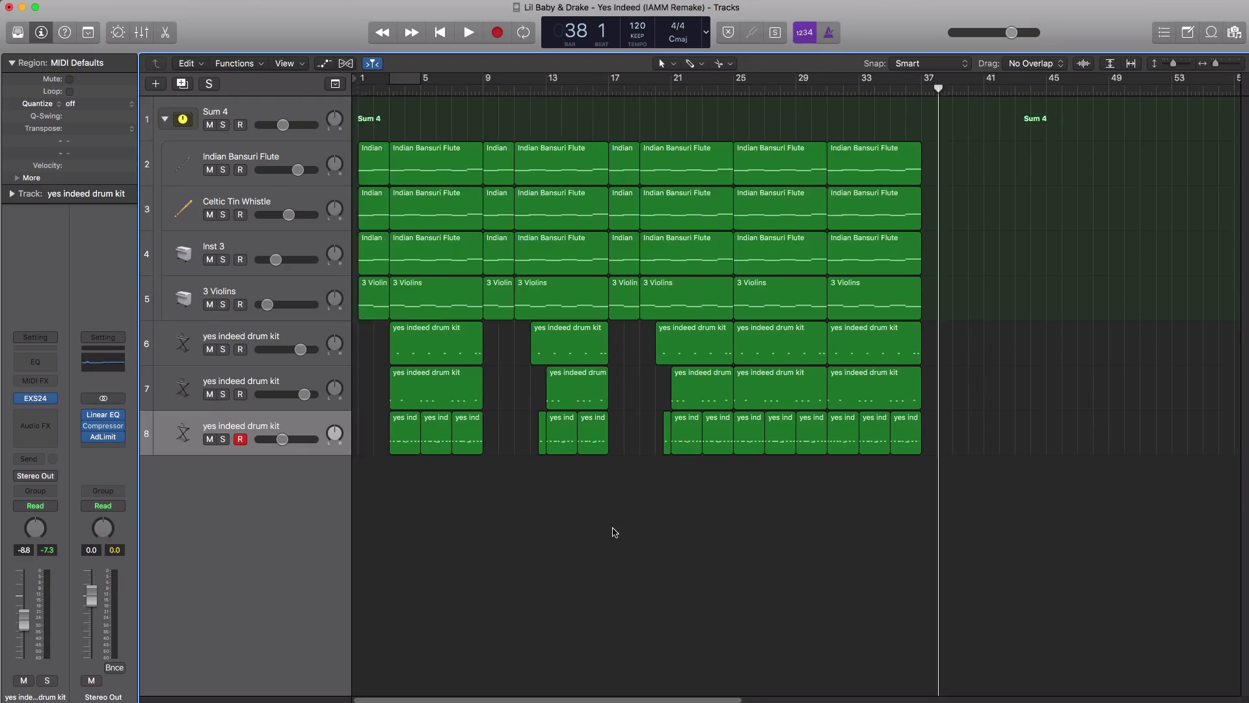